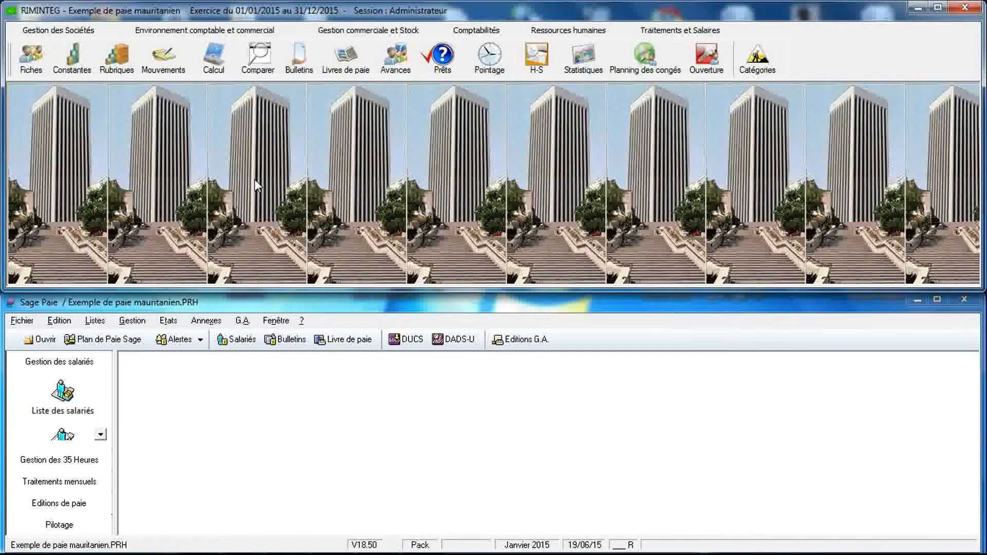
Create a payroll rubrique with code 106 and label it "Indemnité de départ taux collectifs".
{"action": "left_click", "coordinate": [123, 60]}
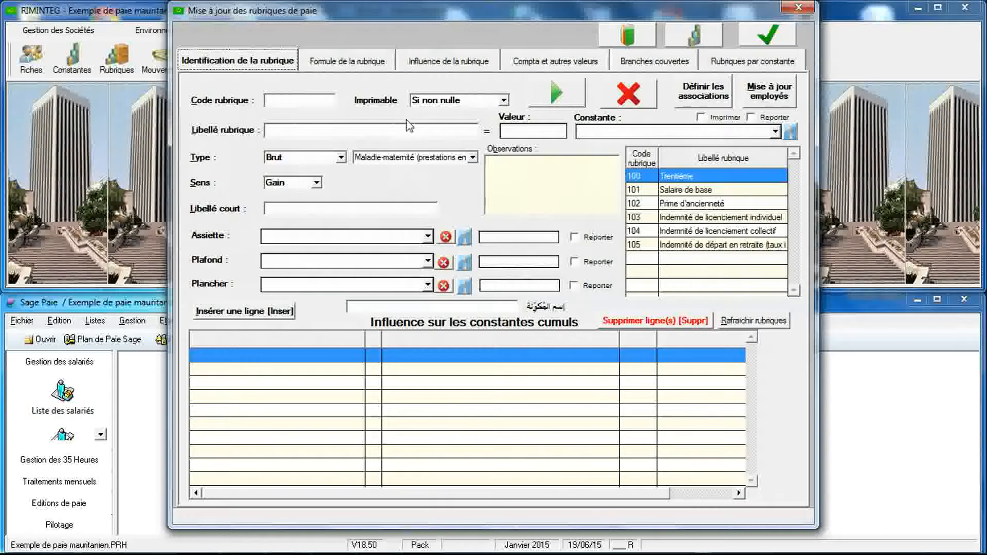
{"action": "left_click", "coordinate": [325, 103]}
{"action": "type", "text": "106"}
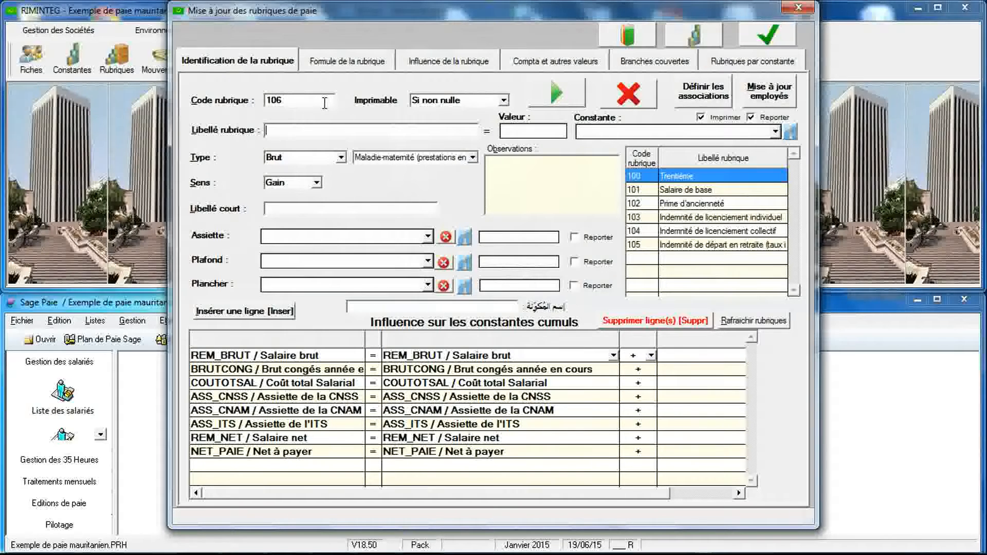
{"action": "type", "text": "I"}
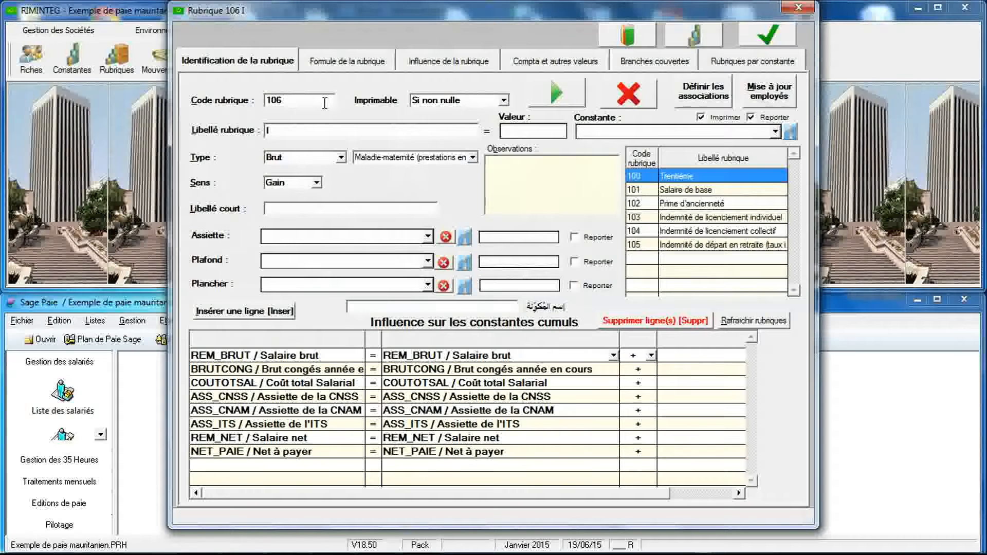
{"action": "type", "text": "ndemn"}
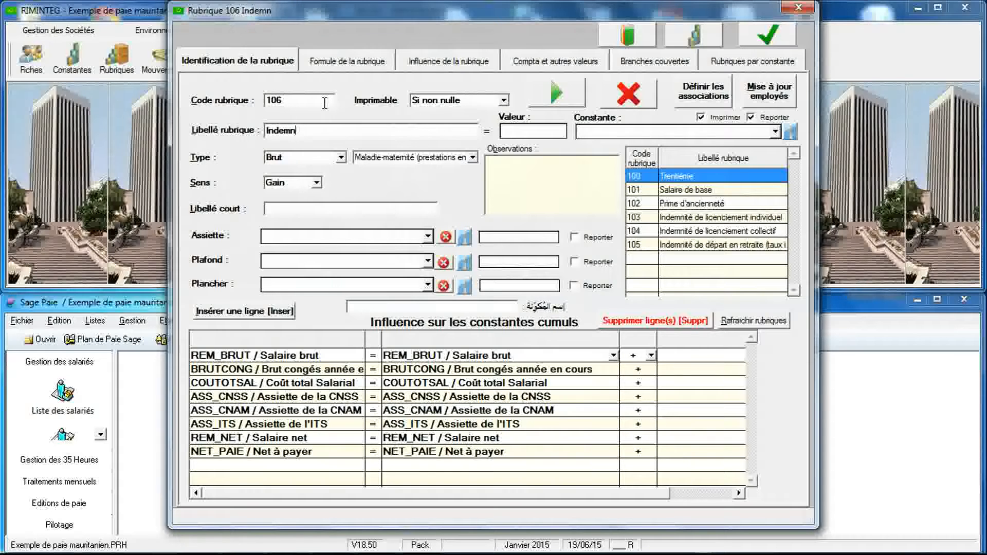
{"action": "type", "text": "ité de"}
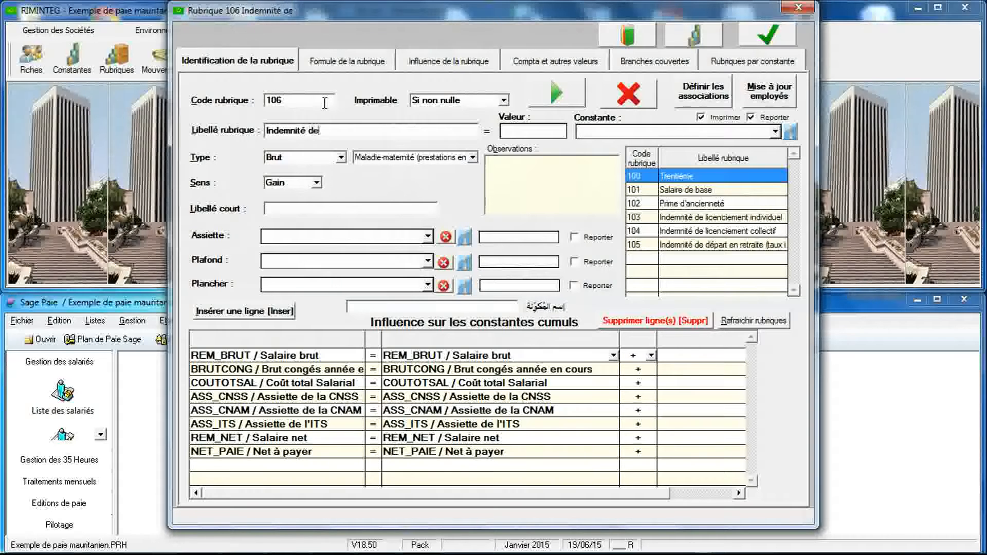
{"action": "type", "text": " dép"}
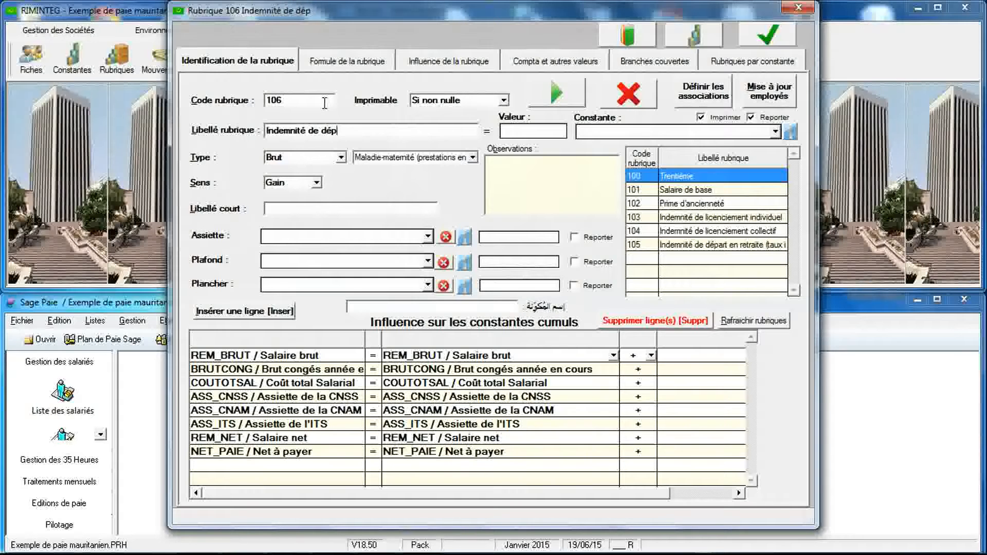
{"action": "type", "text": "art t"}
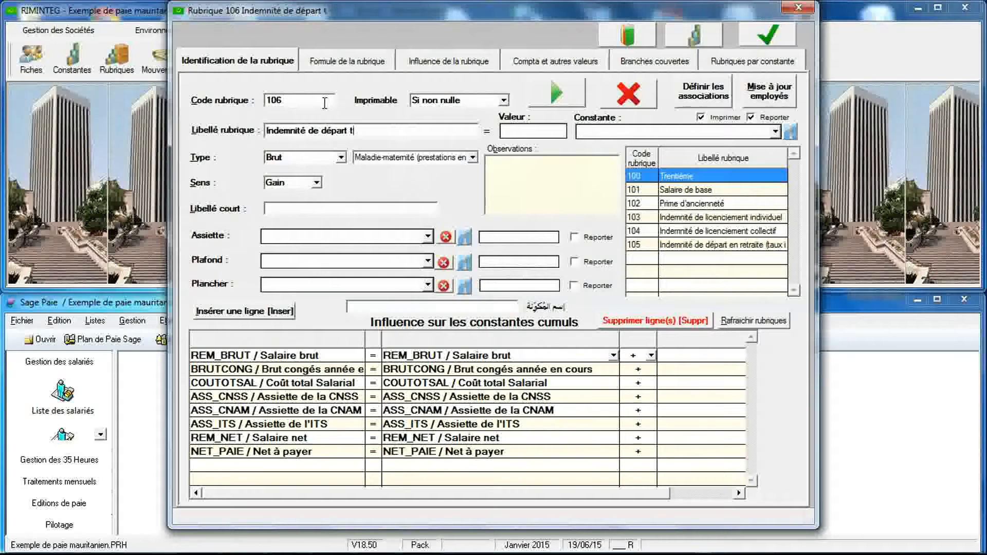
{"action": "type", "text": "aux"}
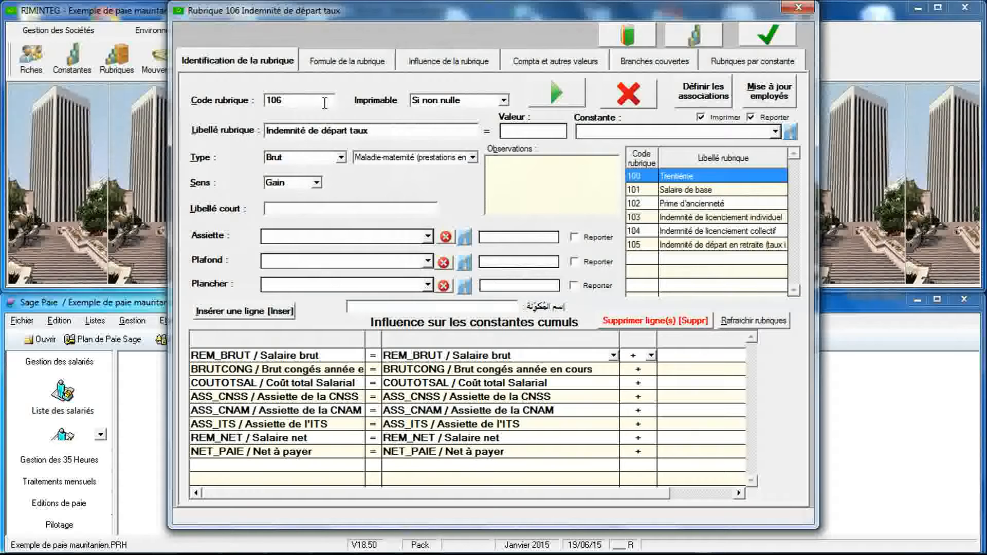
{"action": "type", "text": " collectifs)"}
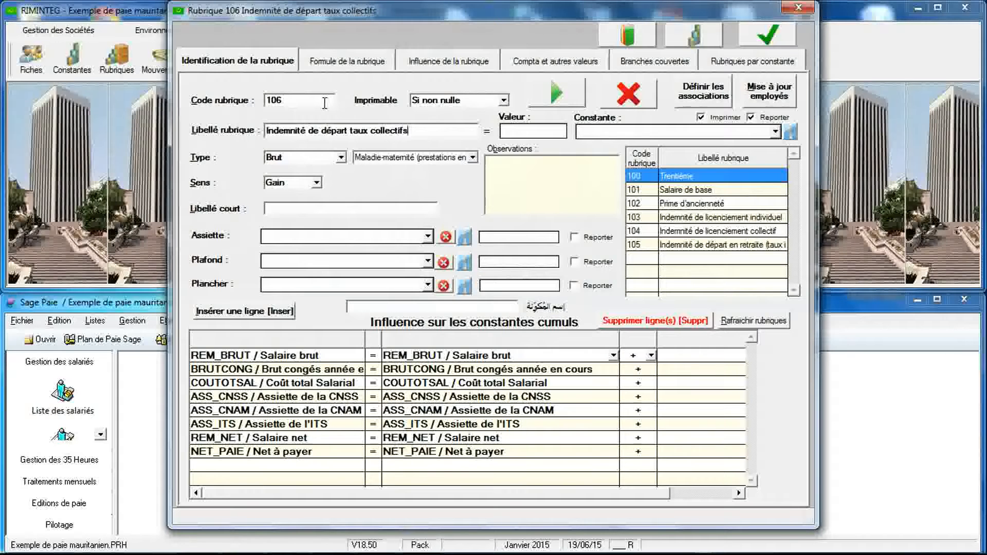
Insert "en retraite" into the rubrique 106 label and enclose "taux collectifs" in parentheses.
{"action": "left_click", "coordinate": [351, 130]}
{"action": "type", "text": "("}
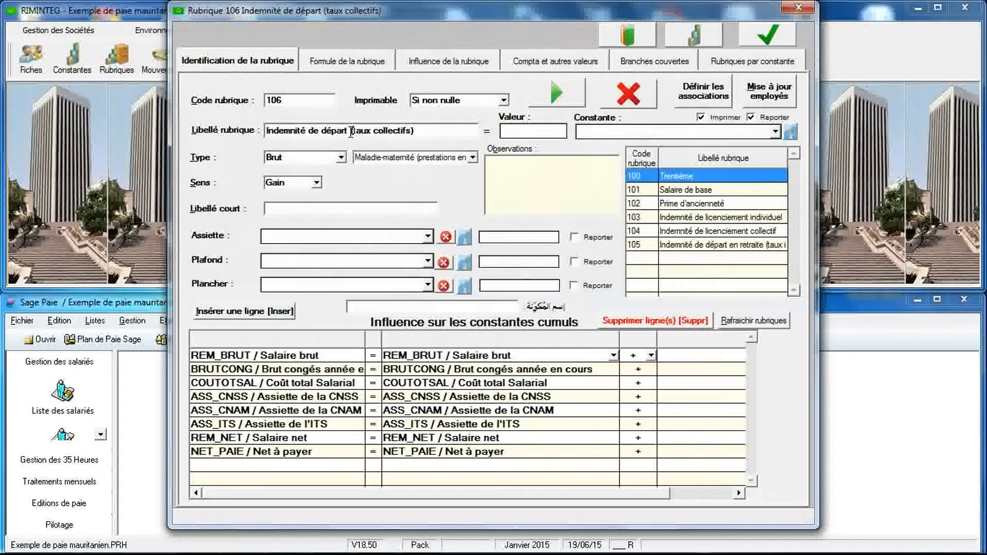
{"action": "left_click", "coordinate": [351, 131]}
{"action": "type", "text": "en retrai"}
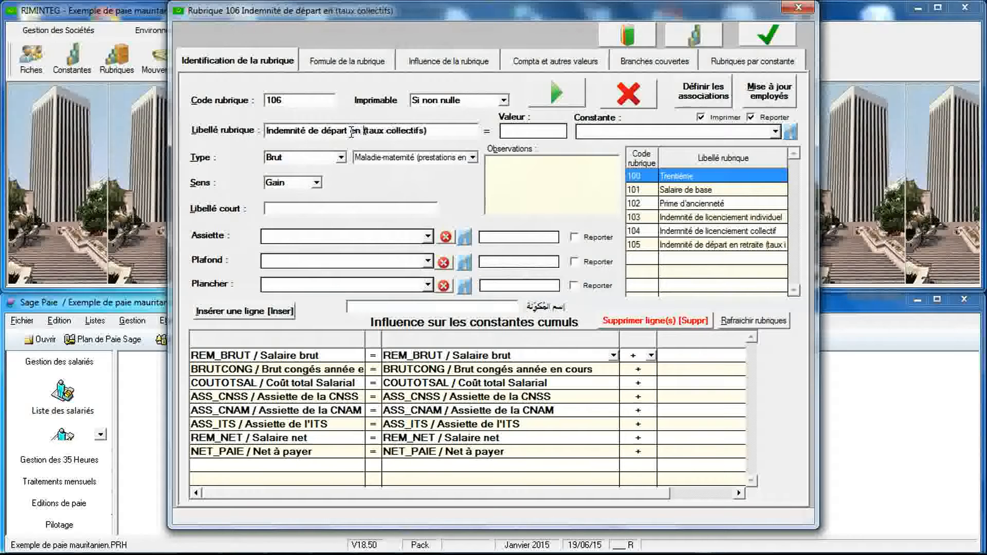
{"action": "type", "text": "te"}
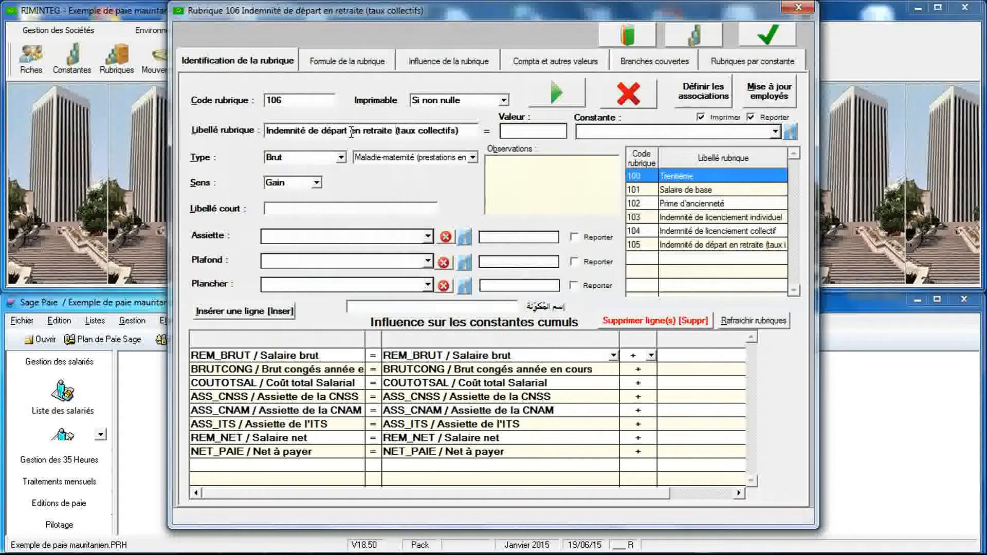
{"action": "key", "text": "Tab"}
Move the rubrique form up out of the way, switch to Sage Paie and hide its vertical bar.
{"action": "left_click_drag", "start_coordinate": [411, 181], "coordinate": [411, 97]}
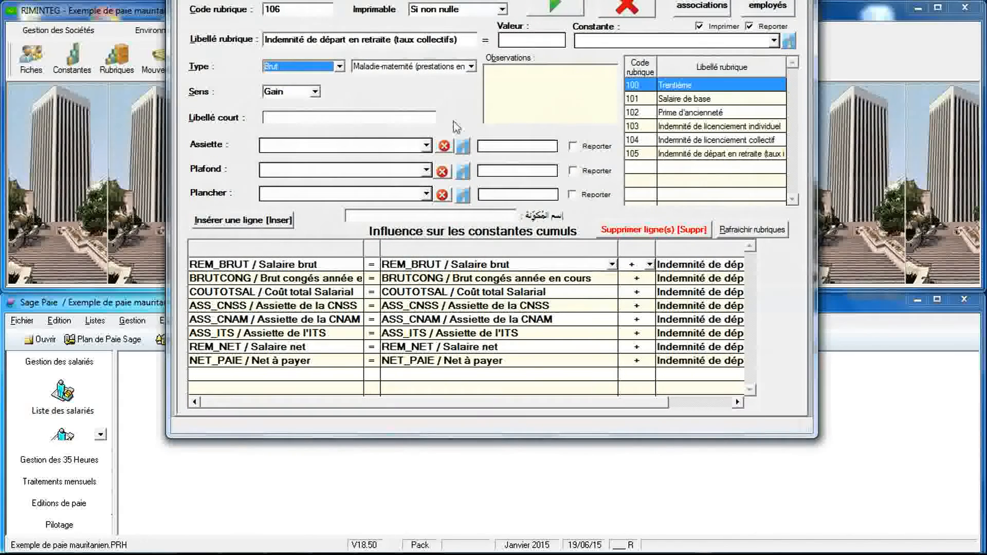
{"action": "left_click_drag", "start_coordinate": [455, 123], "coordinate": [461, 87]}
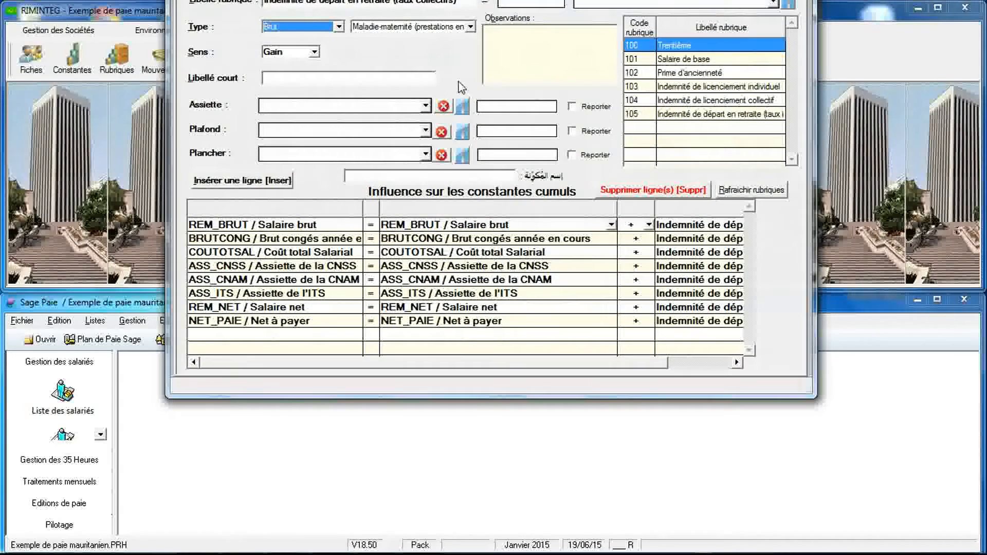
{"action": "left_click", "coordinate": [273, 441]}
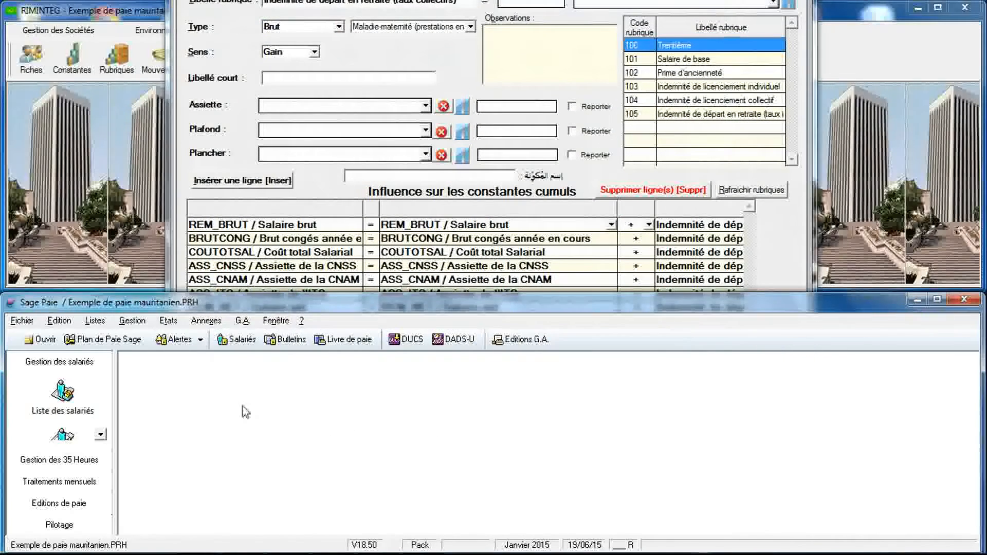
{"action": "left_click", "coordinate": [276, 320]}
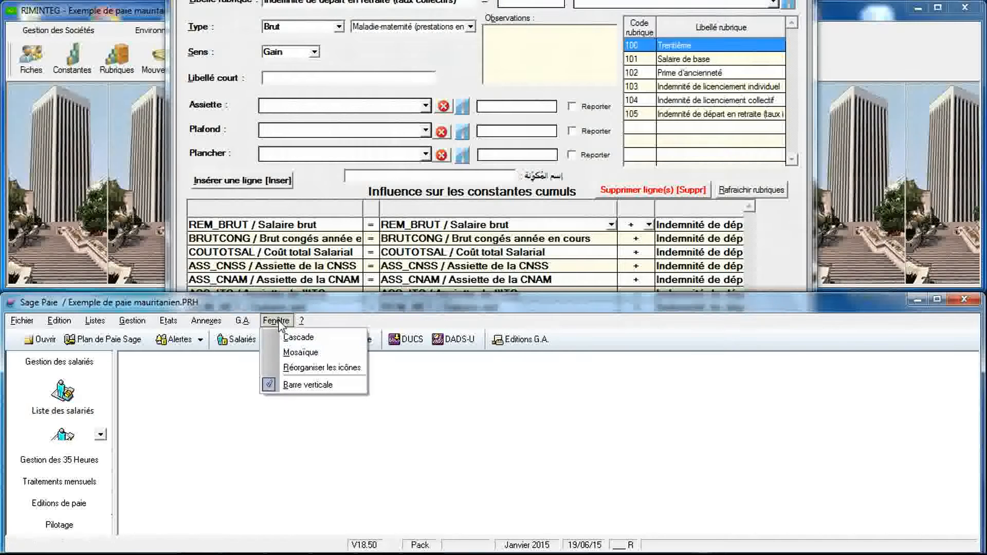
{"action": "left_click", "coordinate": [305, 384]}
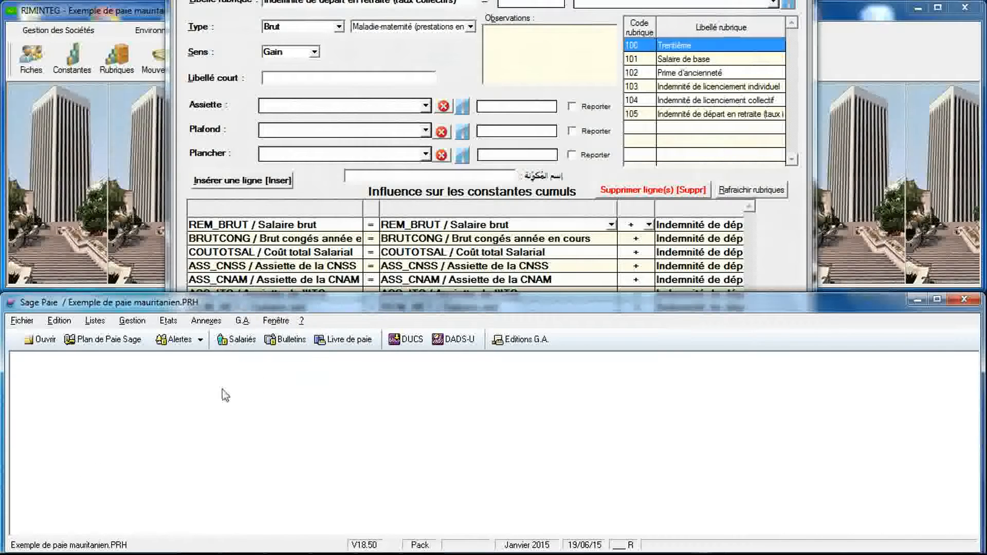
Open the list of rubriques and add a new Brut rubrique with code 106.
{"action": "left_click", "coordinate": [95, 322]}
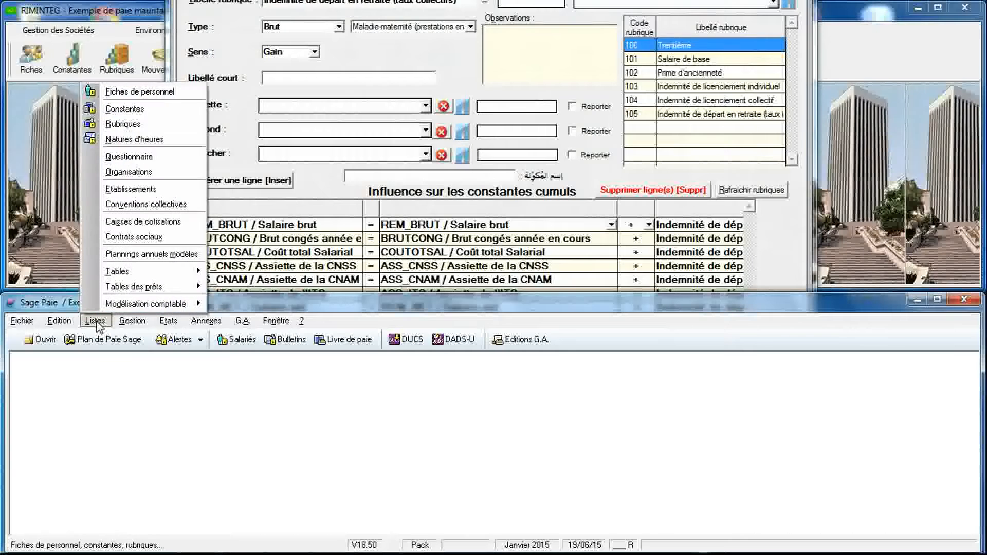
{"action": "left_click", "coordinate": [123, 128]}
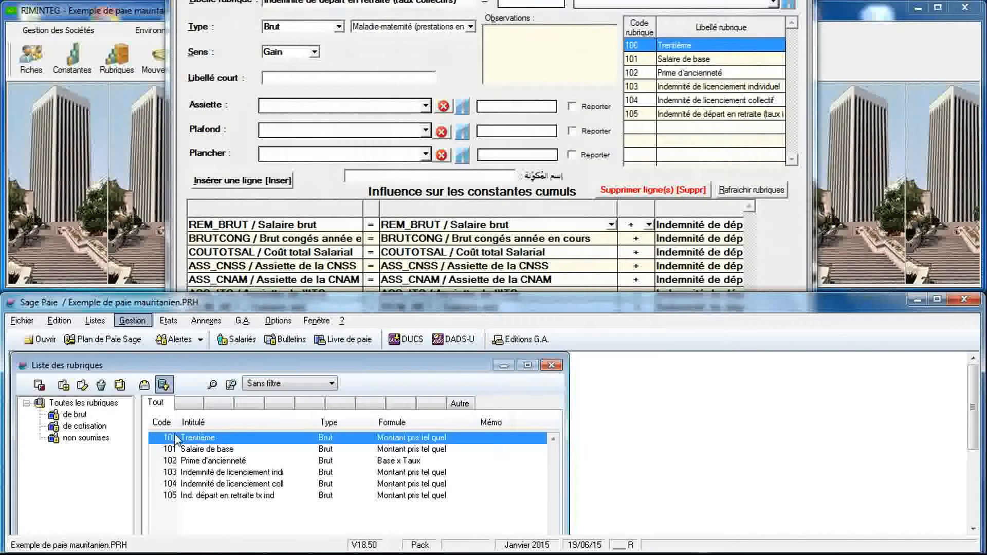
{"action": "left_click", "coordinate": [189, 498]}
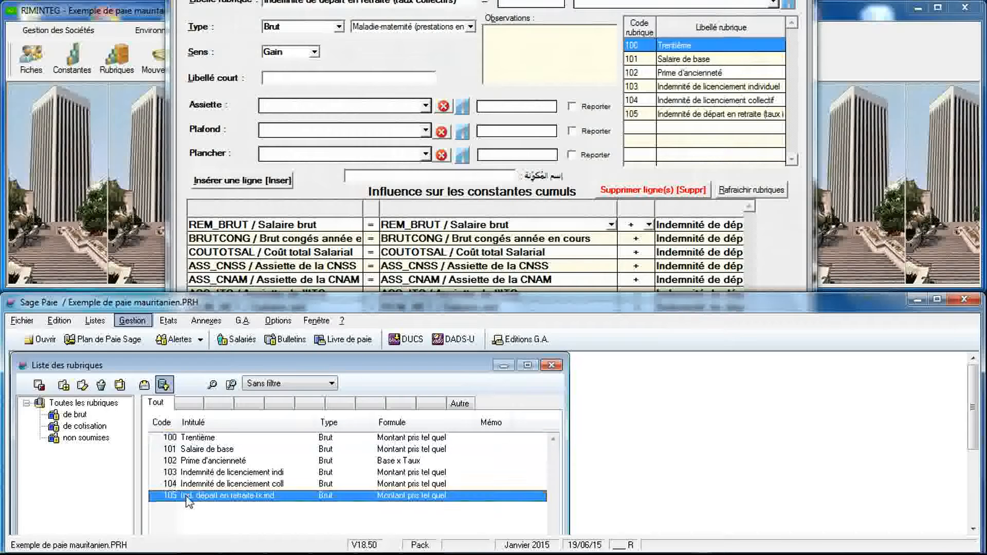
{"action": "left_click", "coordinate": [64, 384]}
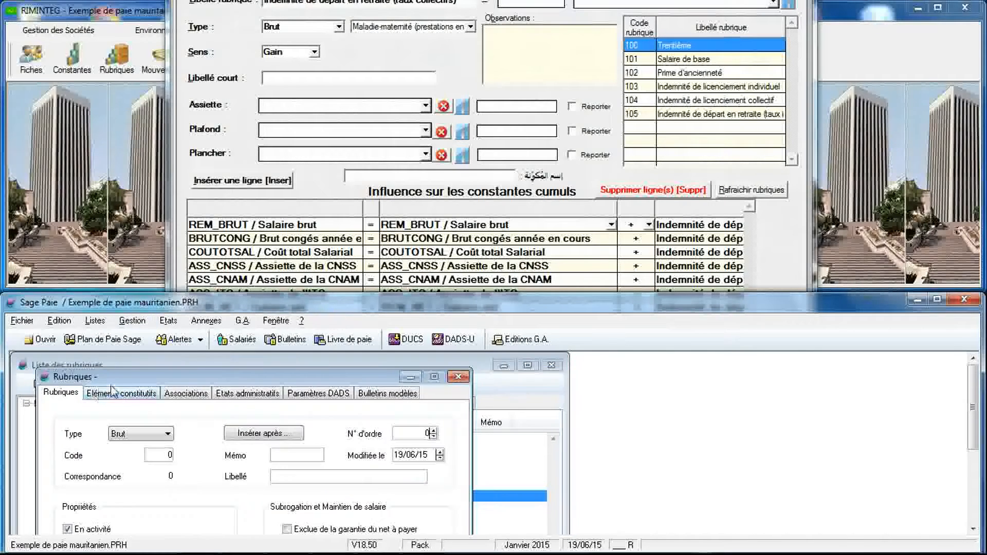
{"action": "left_click", "coordinate": [153, 456]}
{"action": "type", "text": "106"}
Label the new Sage rubrique 106 "Ind. départ en retraite tx col".
{"action": "left_click", "coordinate": [279, 476]}
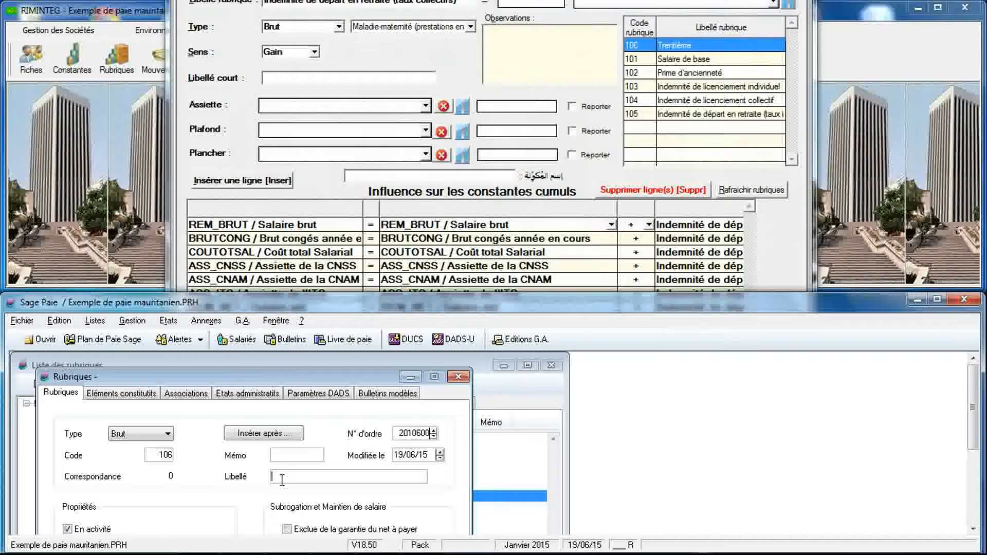
{"action": "type", "text": "Indem"}
{"action": "key", "text": "BackSpace"}
{"action": "key", "text": "BackSpace"}
{"action": "type", "text": ". de"}
{"action": "key", "text": "BackSpace"}
{"action": "key", "text": "BackSpace"}
{"action": "type", "text": "départ en retraite taux c"}
{"action": "type", "text": "ol"}
In the rubrique's associations to pay totals, set Assiette de la CNSS and Assiette de la CNAM to (+).
{"action": "left_click", "coordinate": [191, 393]}
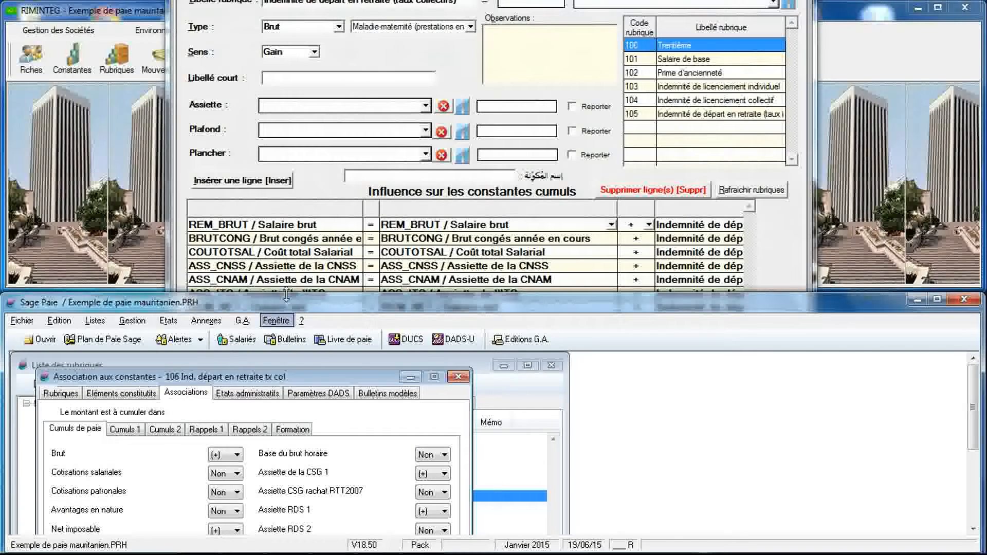
{"action": "left_click_drag", "start_coordinate": [285, 292], "coordinate": [288, 203]}
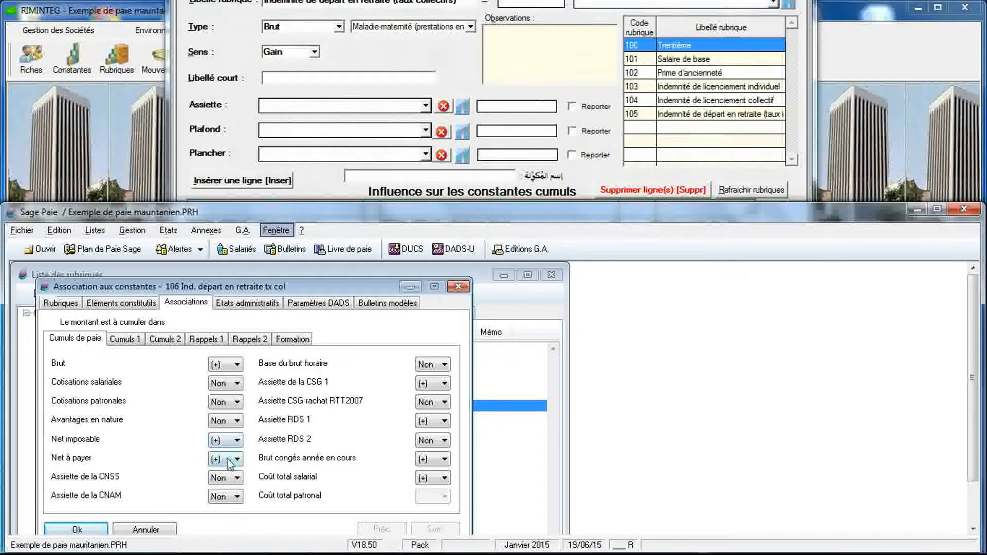
{"action": "left_click", "coordinate": [239, 478]}
{"action": "left_click", "coordinate": [214, 490]}
{"action": "left_click", "coordinate": [237, 496]}
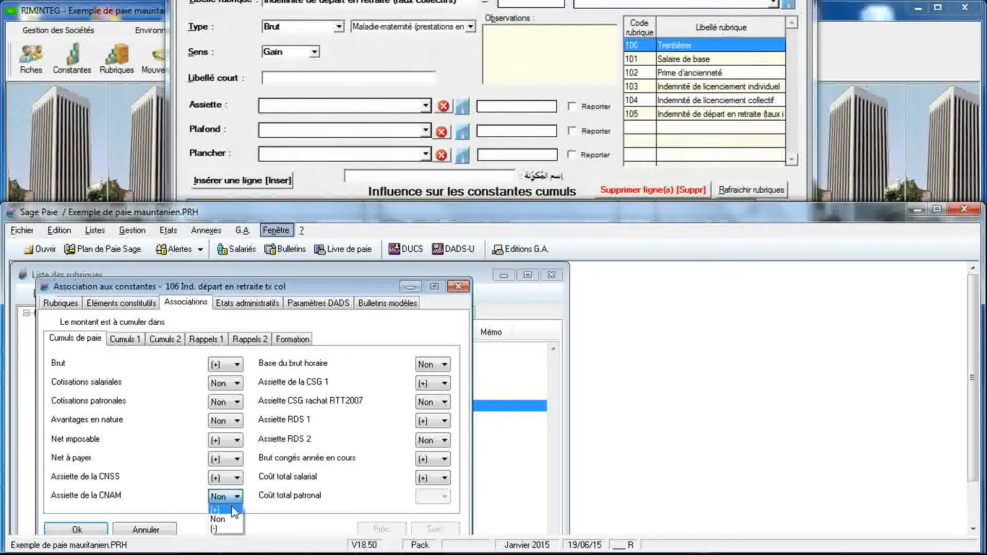
{"action": "left_click", "coordinate": [216, 509]}
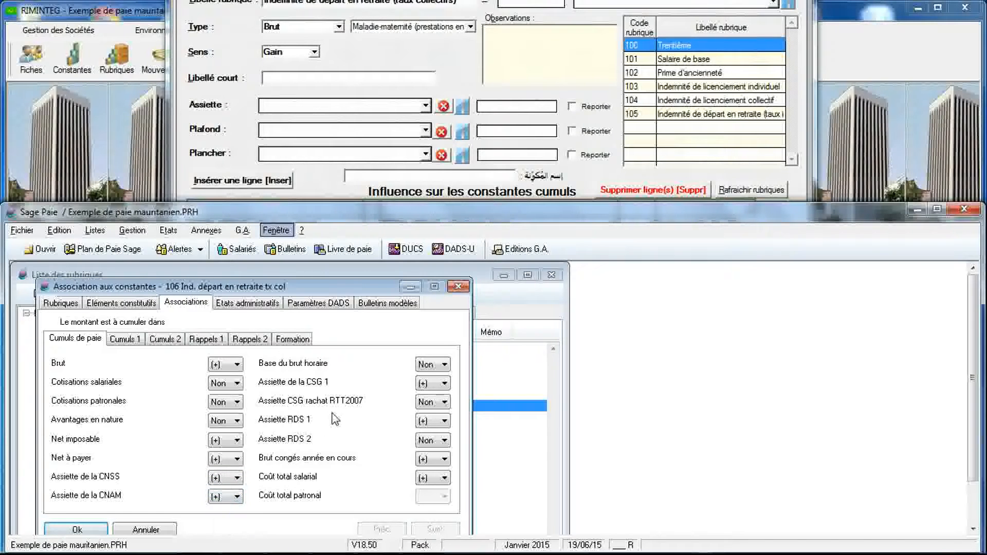
Set the Assiette de la CSG 1 and Assiette RDS 1 associations to Non.
{"action": "left_click", "coordinate": [442, 383]}
{"action": "left_click", "coordinate": [440, 406]}
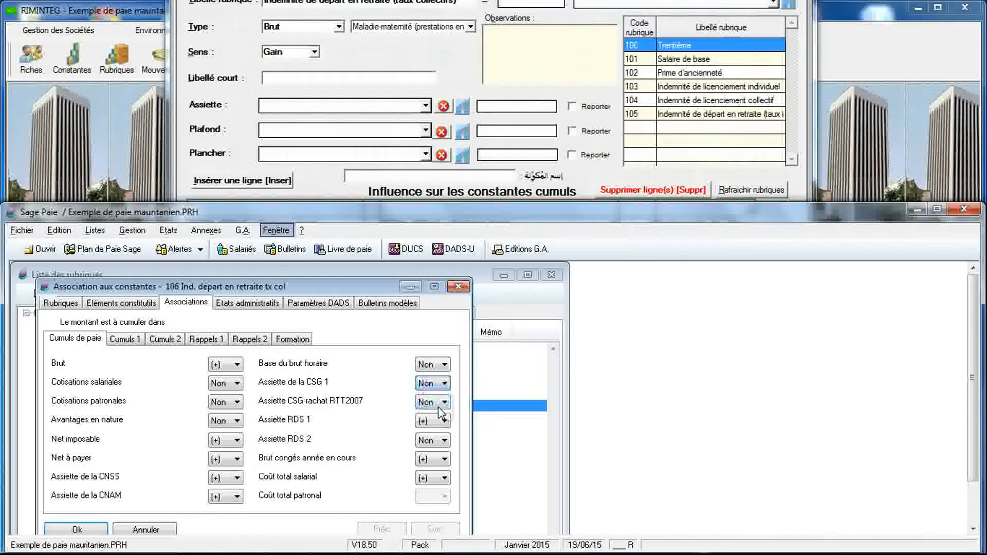
{"action": "left_click", "coordinate": [445, 421]}
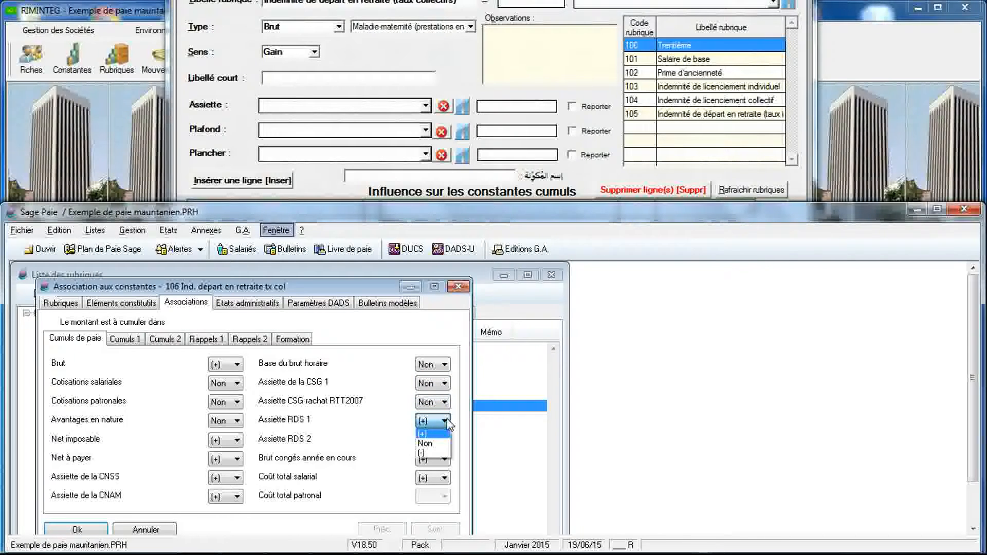
{"action": "left_click", "coordinate": [442, 443]}
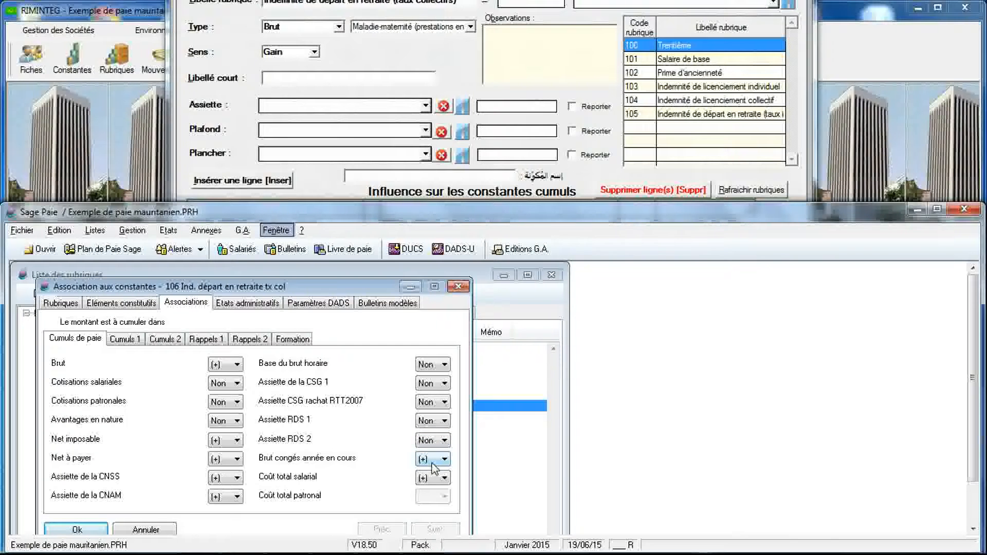
Set the Salaire net association in Cumuls 1 to (+) and return to Cumuls de paie.
{"action": "left_click", "coordinate": [125, 340]}
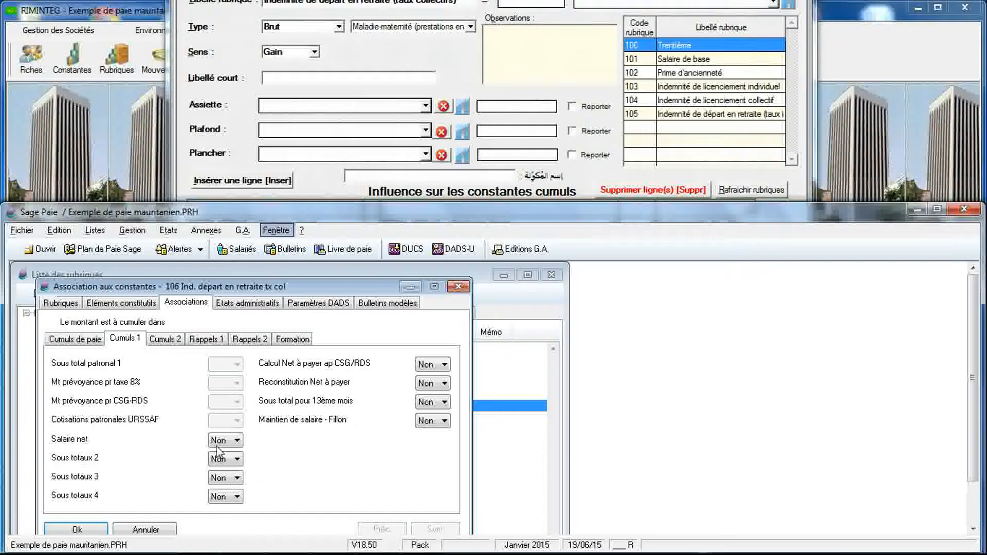
{"action": "left_click", "coordinate": [237, 441]}
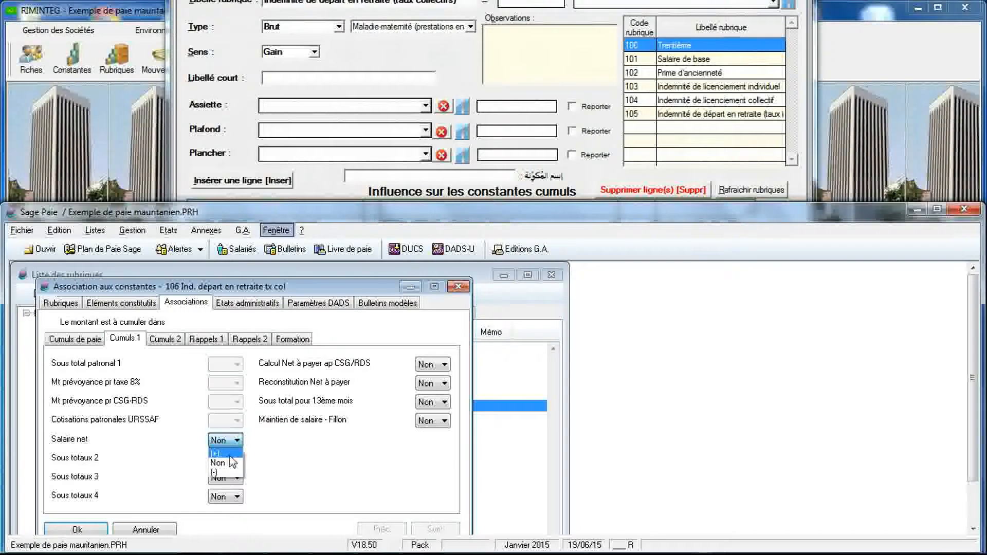
{"action": "left_click", "coordinate": [225, 453]}
{"action": "left_click", "coordinate": [93, 343]}
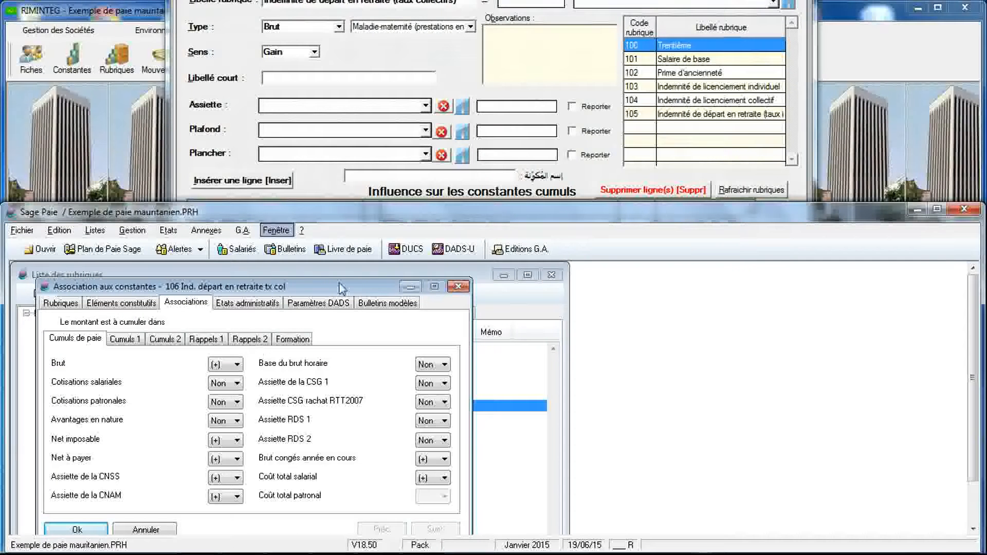
Shrink the Sage Paie window, switch back to RIMINTEG and move the rubrique 106 form fully into view.
{"action": "left_click_drag", "start_coordinate": [341, 204], "coordinate": [337, 290]}
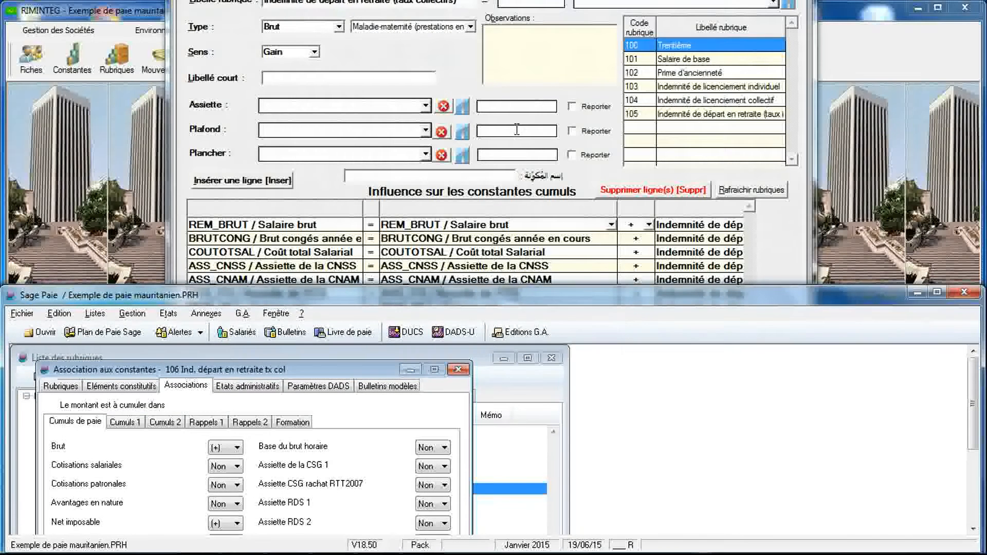
{"action": "left_click", "coordinate": [579, 177]}
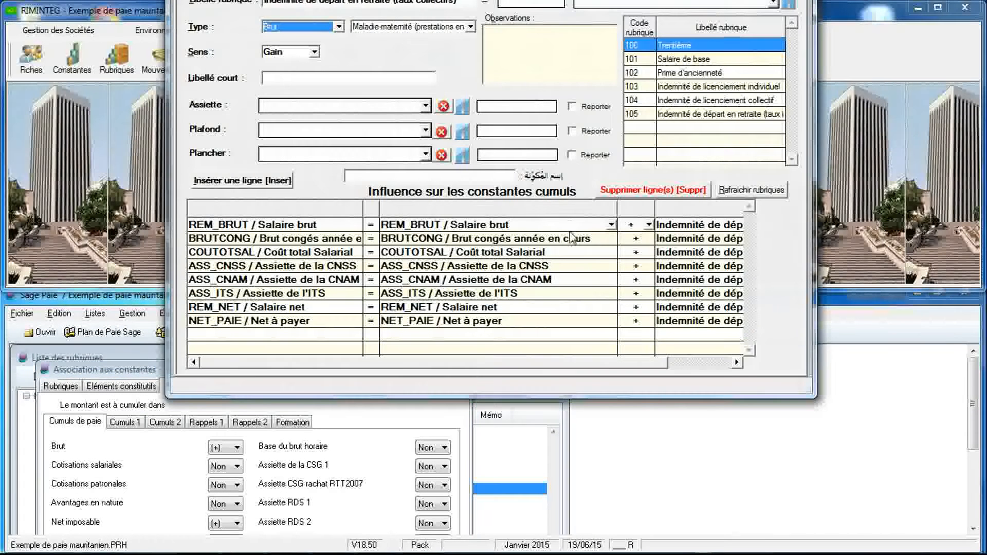
{"action": "left_click_drag", "start_coordinate": [600, 178], "coordinate": [587, 309]}
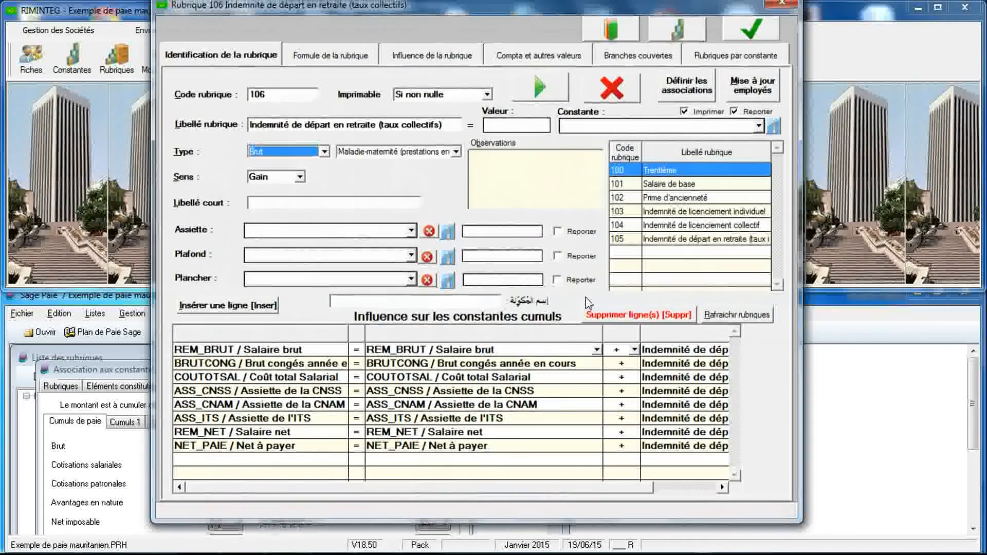
Open the constants declaration from rubrique 106 and list the constants of type Arithmétique.
{"action": "left_click", "coordinate": [678, 41]}
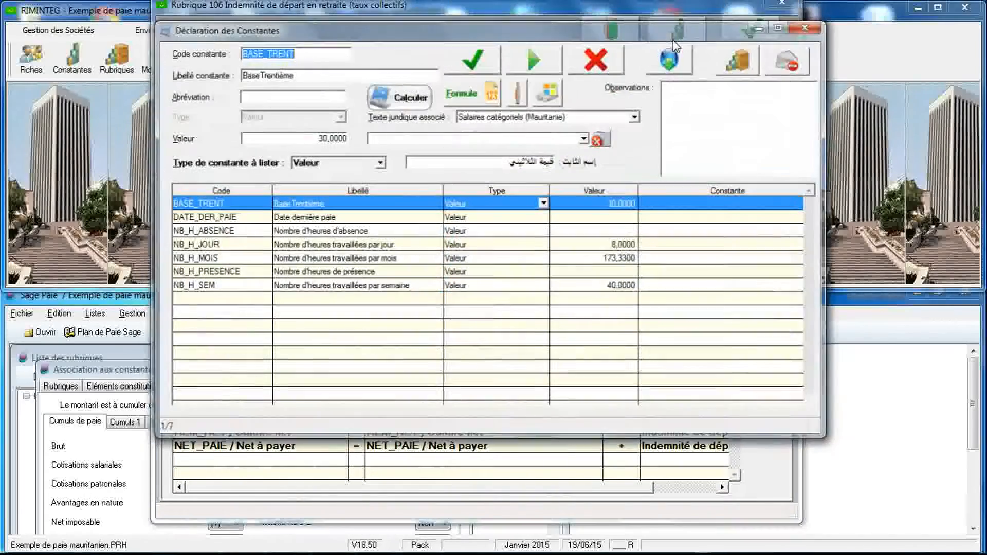
{"action": "left_click", "coordinate": [380, 164]}
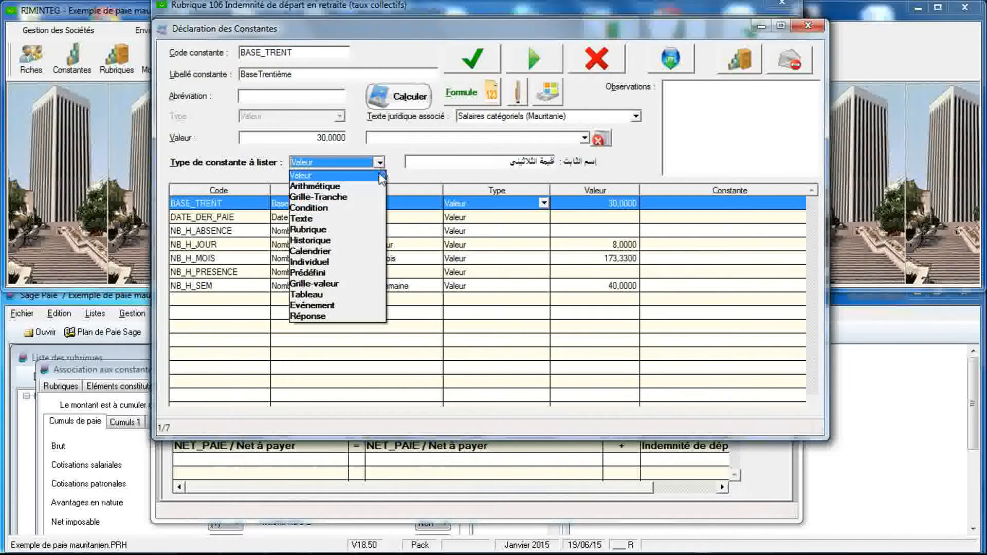
{"action": "left_click", "coordinate": [375, 192]}
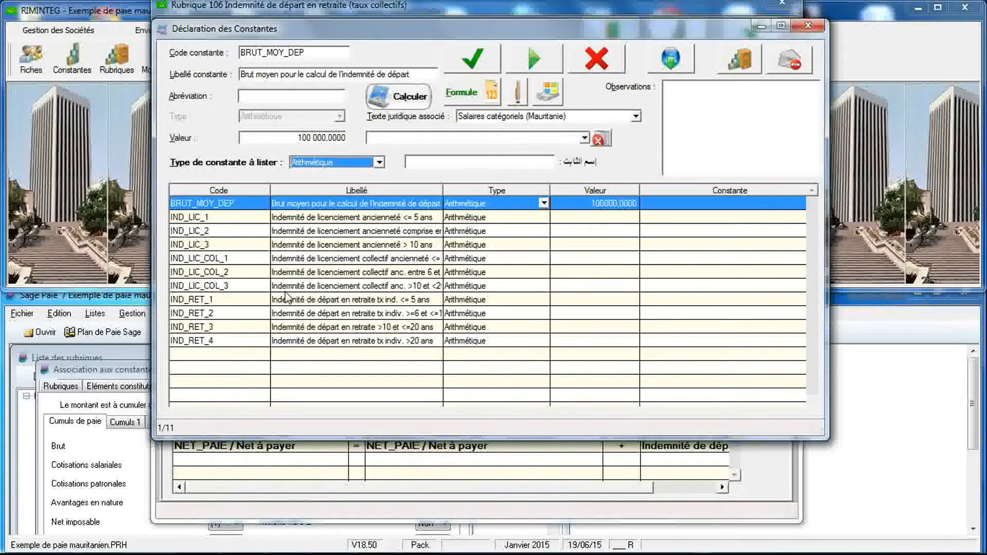
Copy constant IND_RET_1 and give the copy the code IND_RET_COL_1.
{"action": "left_click", "coordinate": [237, 299]}
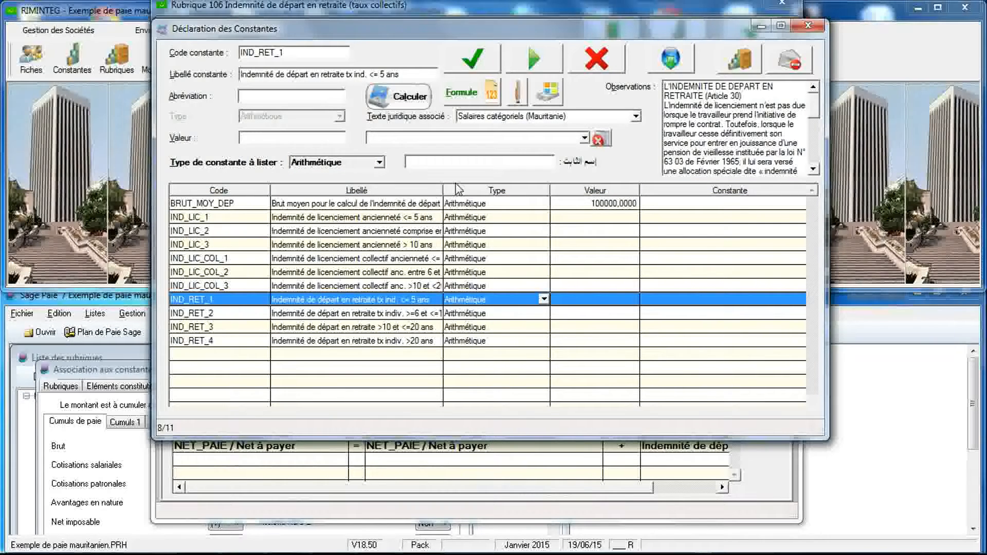
{"action": "left_click", "coordinate": [548, 93]}
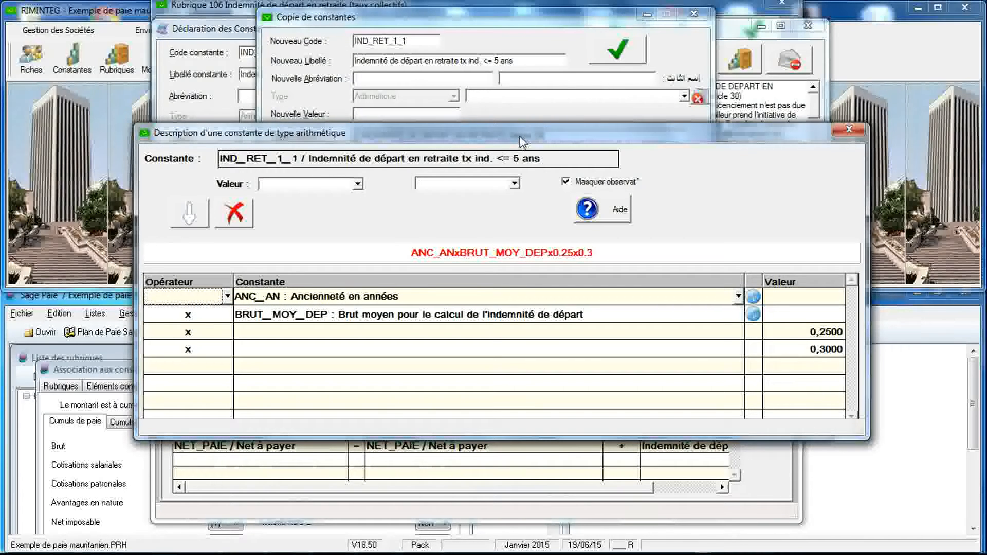
{"action": "left_click_drag", "start_coordinate": [523, 142], "coordinate": [518, 176]}
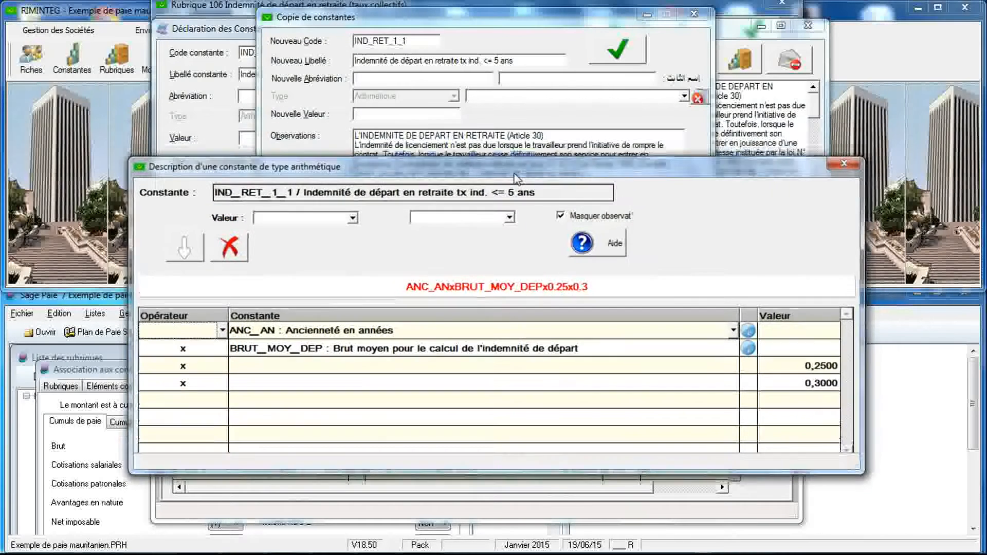
{"action": "double_click", "coordinate": [396, 41]}
{"action": "left_click_drag", "start_coordinate": [393, 41], "coordinate": [398, 42]}
{"action": "type", "text": "COL"}
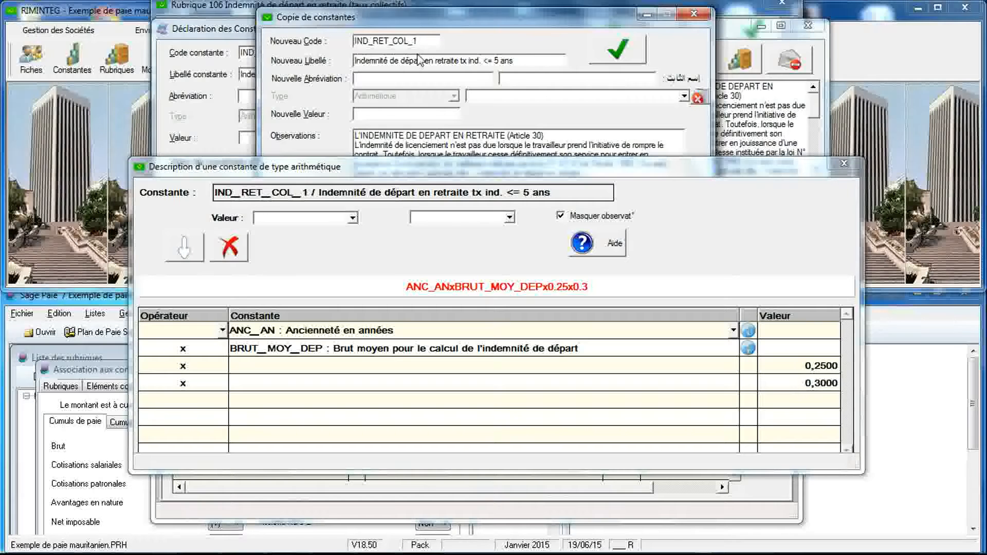
Change the new constant's label to "Indemnité de départ en retraite tx coll.<= 5 ans".
{"action": "left_click", "coordinate": [473, 60]}
{"action": "double_click", "coordinate": [474, 60]}
{"action": "type", "text": "col"}
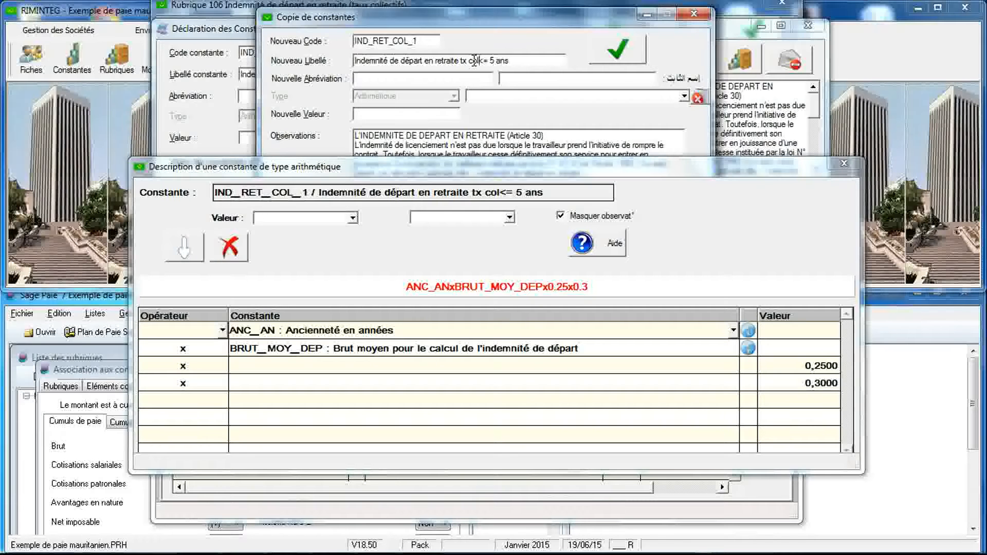
{"action": "type", "text": "l."}
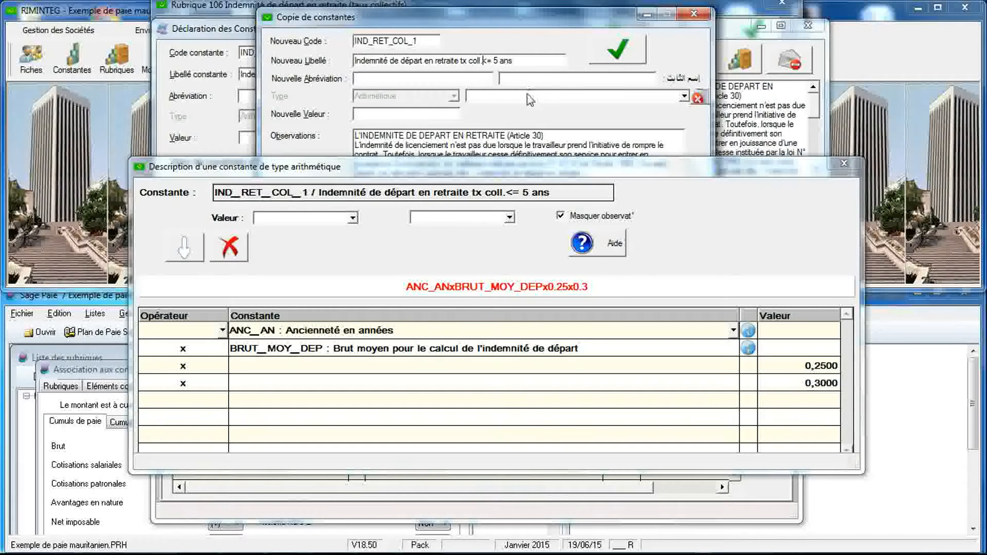
Set the first numeric factor in the IND_RET_COL_1 formula to 0,3 and save the constant.
{"action": "left_click", "coordinate": [514, 170]}
{"action": "left_click_drag", "start_coordinate": [514, 170], "coordinate": [509, 134]}
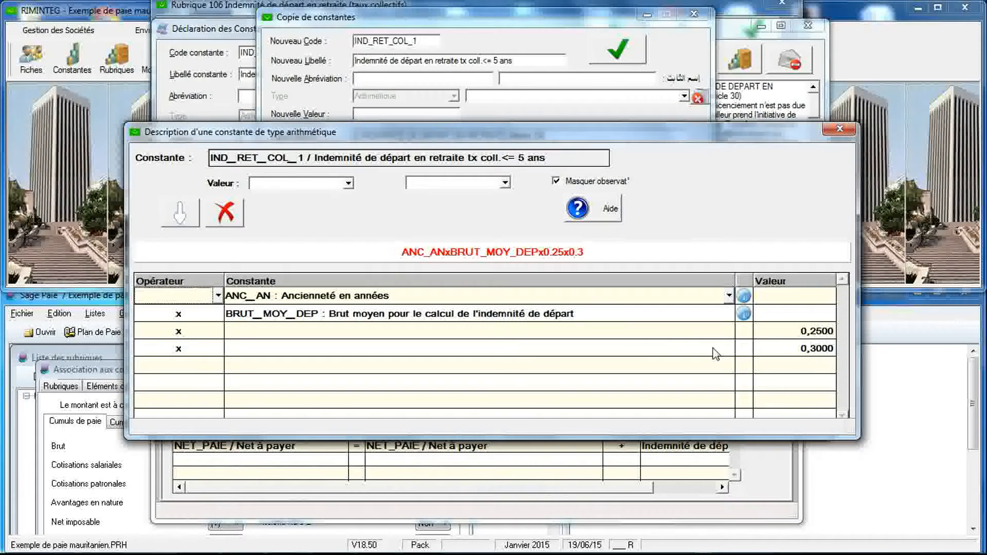
{"action": "left_click", "coordinate": [785, 333]}
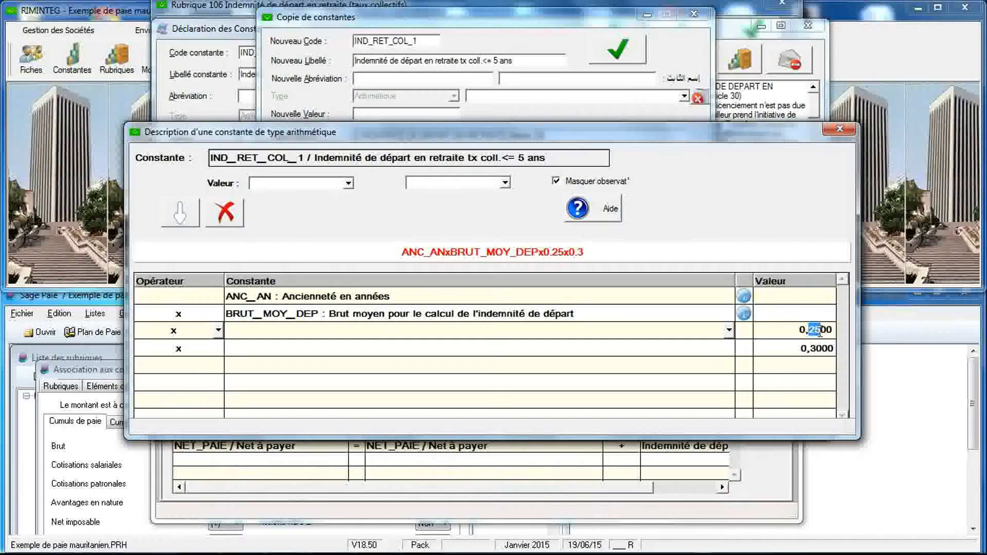
{"action": "type", "text": "3"}
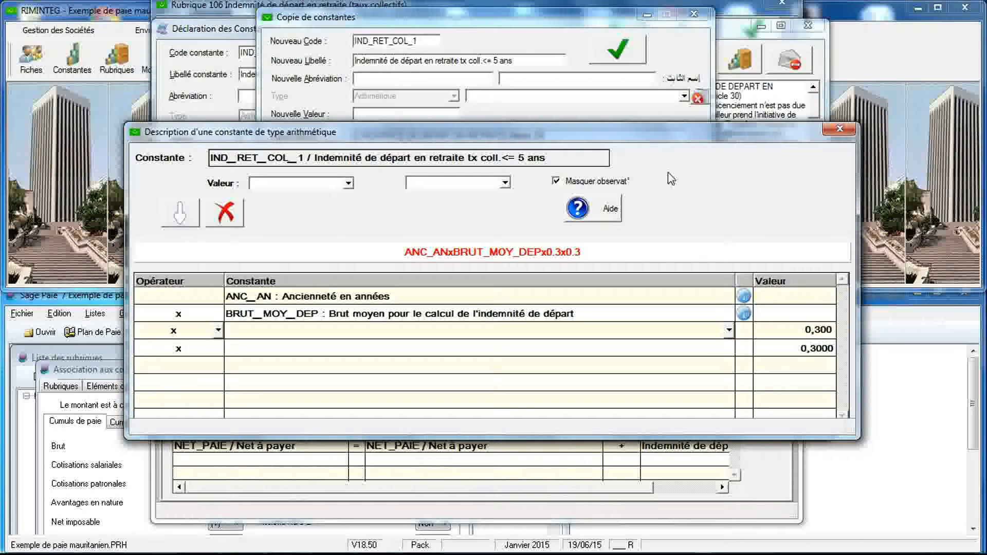
{"action": "left_click", "coordinate": [617, 58]}
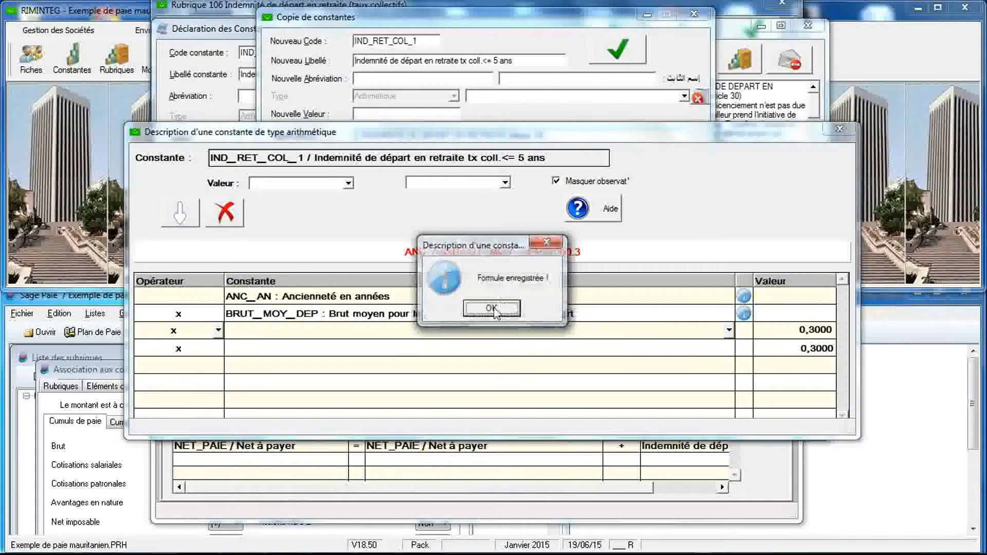
{"action": "left_click", "coordinate": [496, 310]}
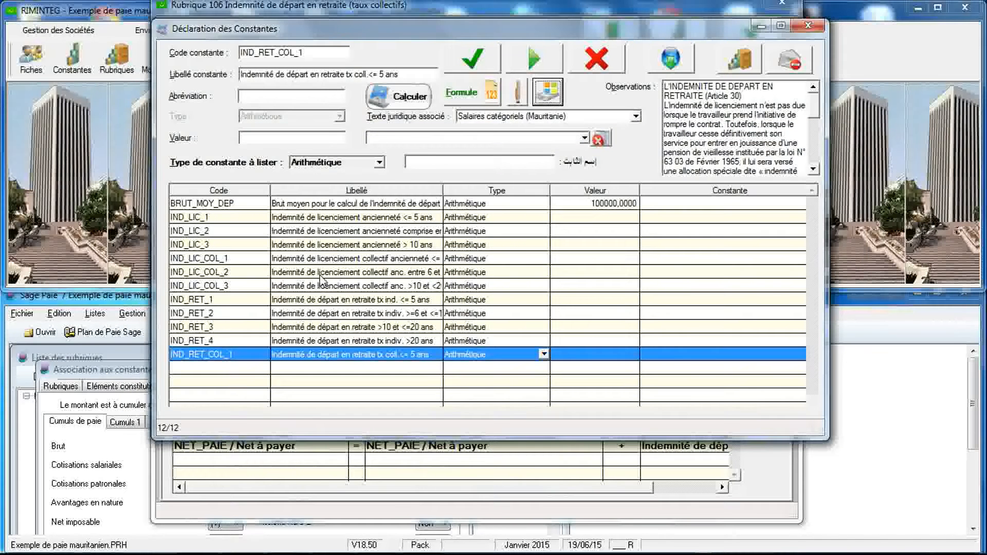
Copy constant IND_RET_2 and give the copy the code IND_RET_COL_2.
{"action": "left_click", "coordinate": [305, 313]}
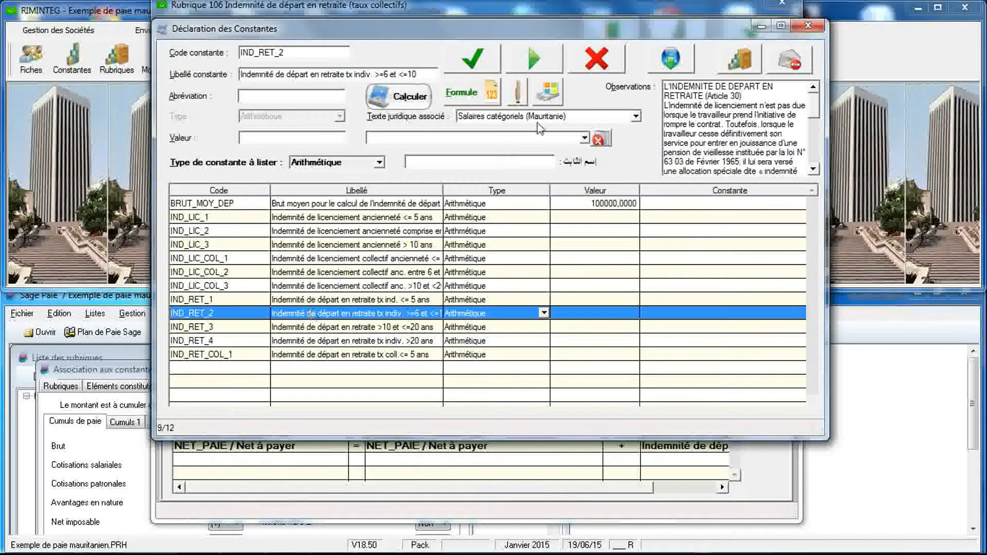
{"action": "left_click", "coordinate": [547, 93]}
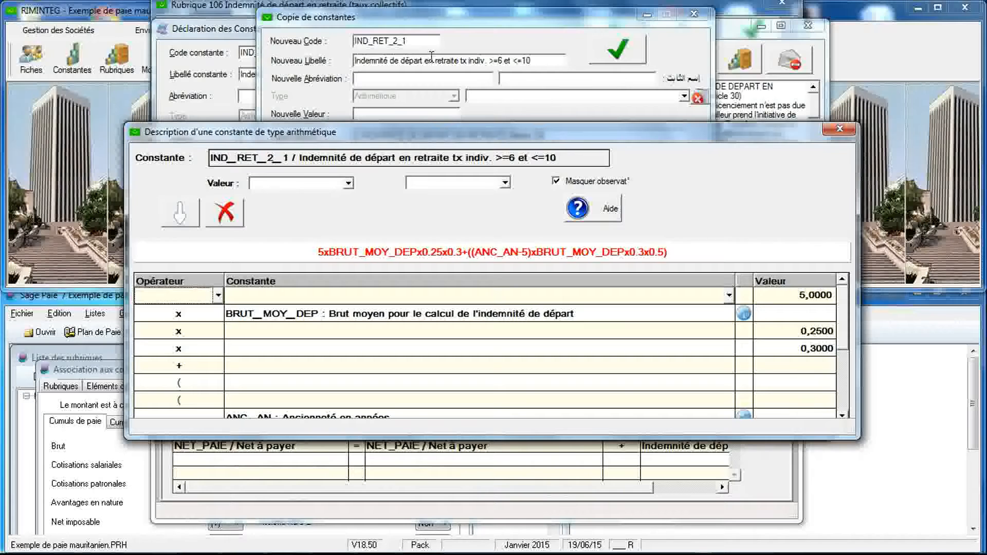
{"action": "double_click", "coordinate": [396, 41]}
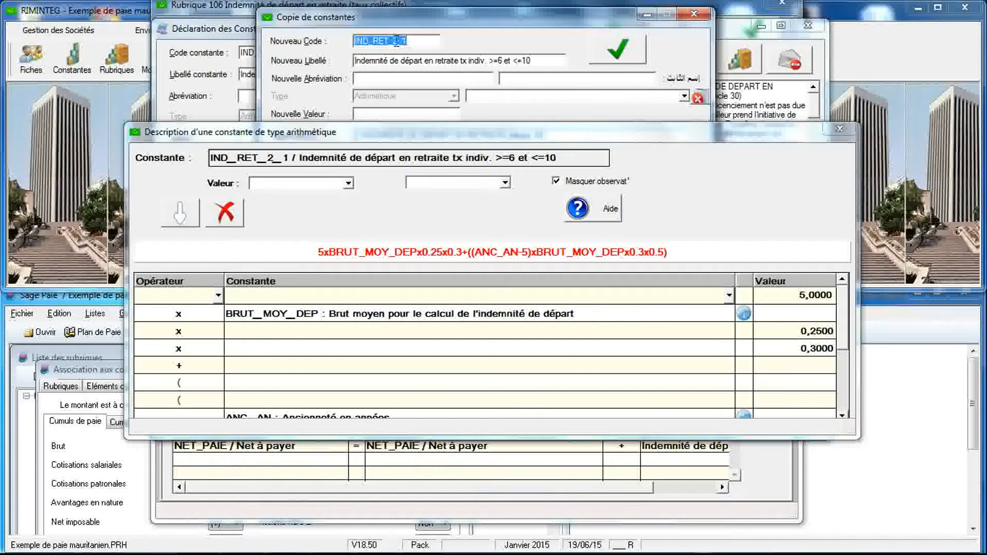
{"action": "left_click_drag", "start_coordinate": [394, 41], "coordinate": [414, 41]}
{"action": "type", "text": "COL_2"}
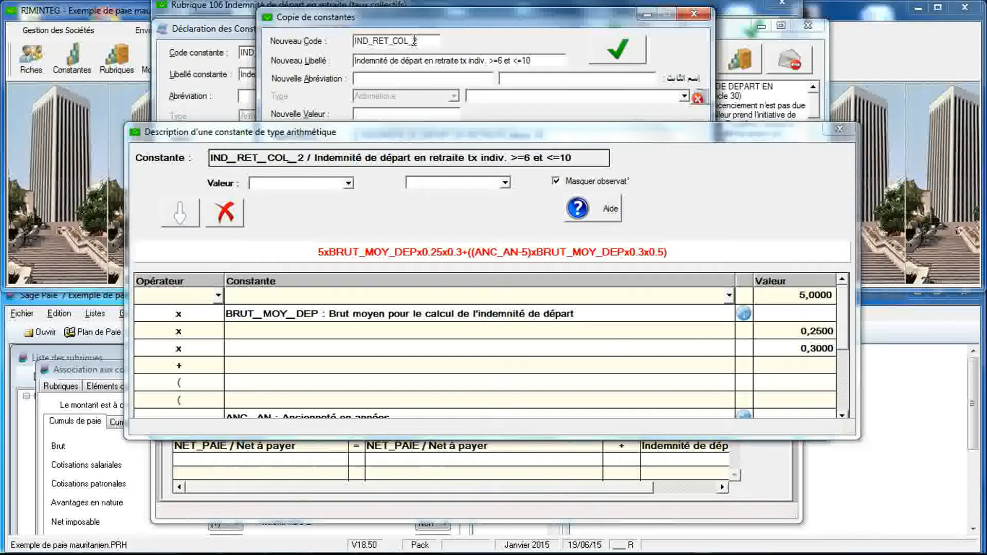
Change the copied constant's label to "Indemnité de départ en retraite tx coll. >=6 et <=10".
{"action": "left_click", "coordinate": [476, 61]}
{"action": "double_click", "coordinate": [476, 60]}
{"action": "type", "text": "coll"}
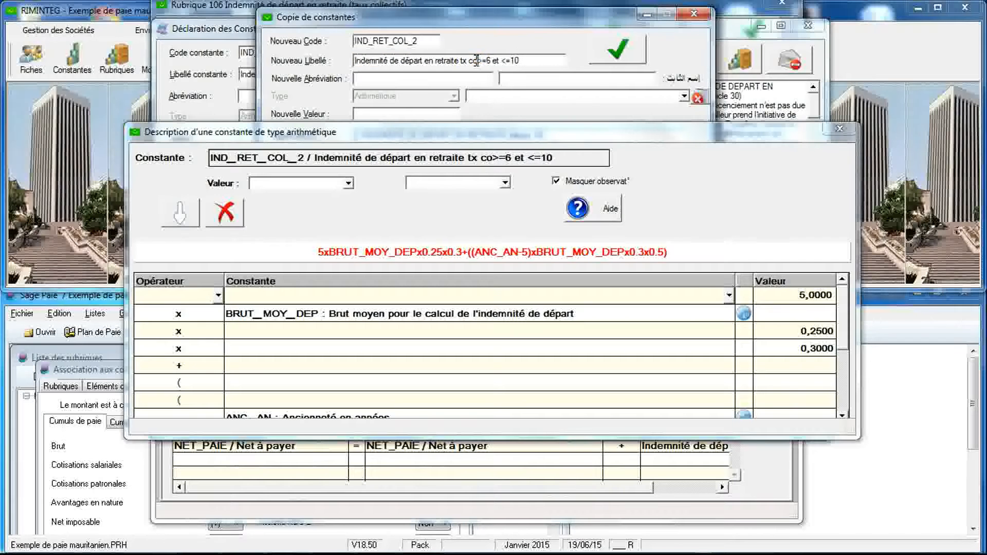
{"action": "type", "text": "."}
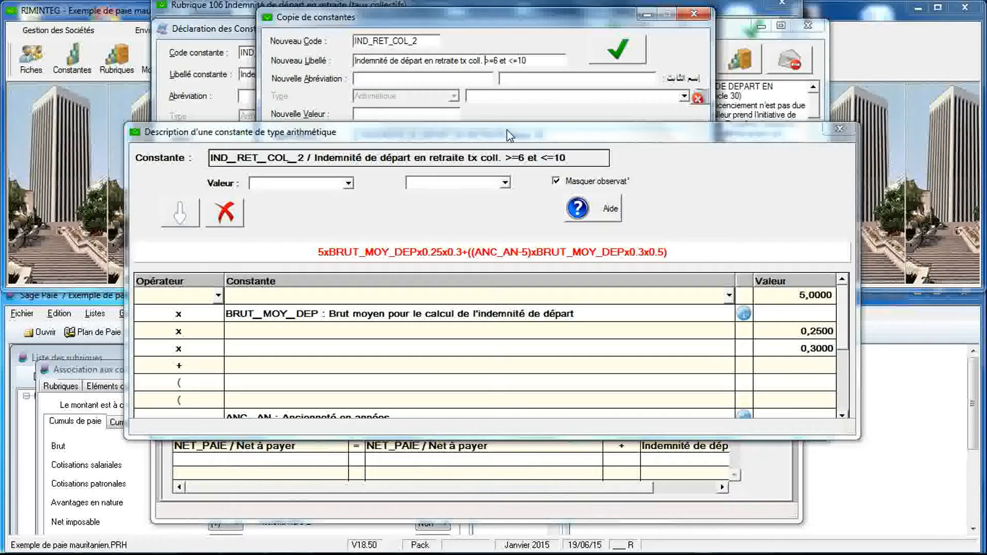
In the IND_RET_COL_2 formula, set the first-bracket rate to 0,3 and the rate after (ANC_AN-5)xBRUT_MOY_DEP to 0,4, and save the constant.
{"action": "left_click_drag", "start_coordinate": [507, 124], "coordinate": [507, 72]}
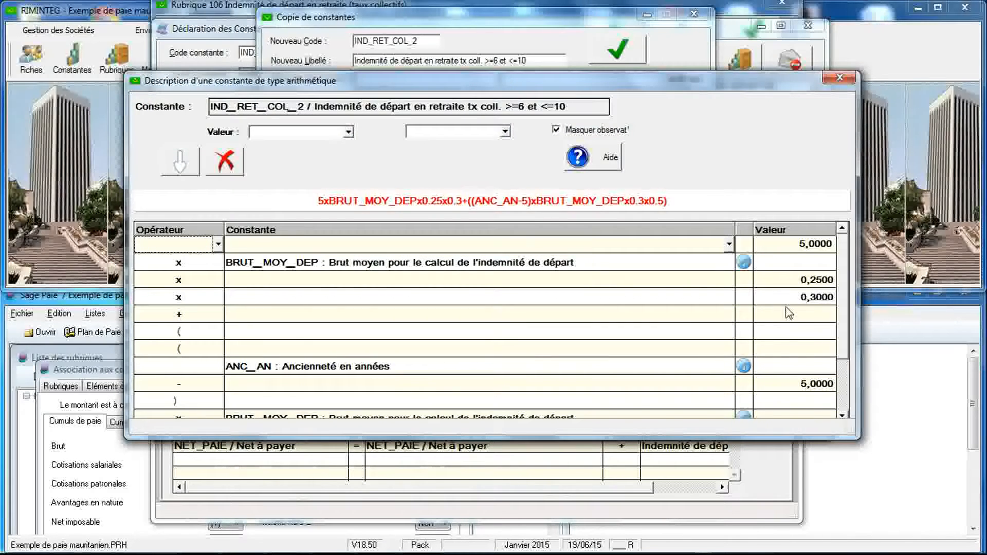
{"action": "left_click", "coordinate": [797, 282]}
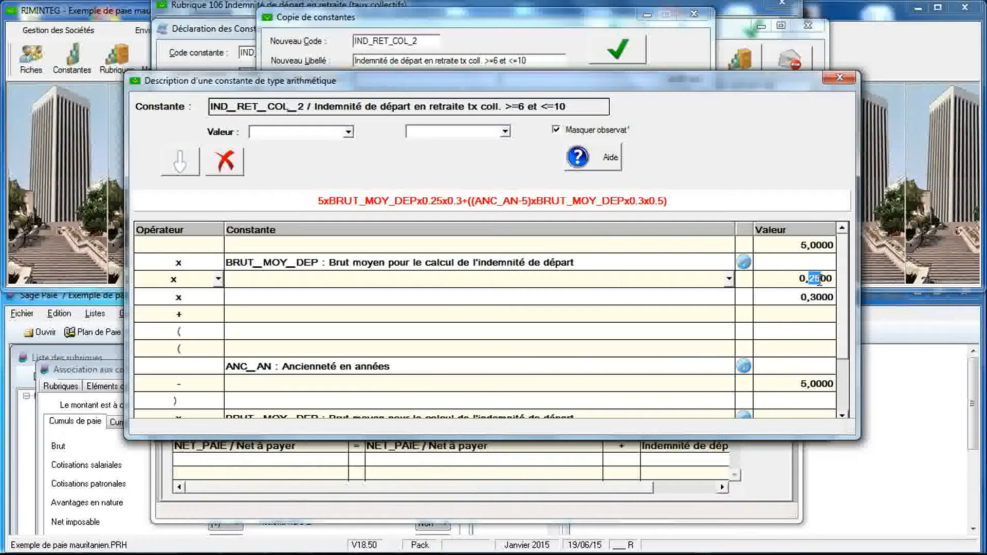
{"action": "type", "text": "3"}
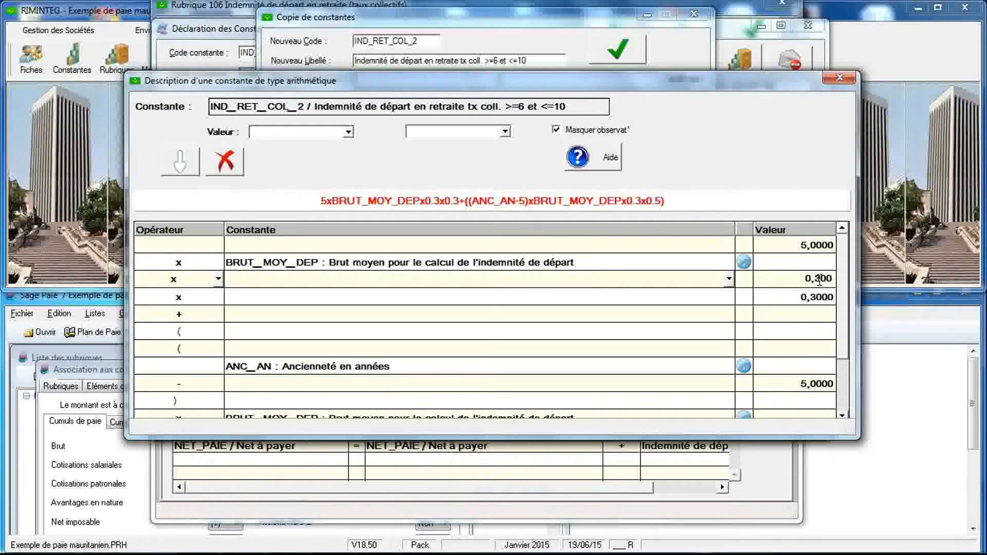
{"action": "left_click_drag", "start_coordinate": [800, 441], "coordinate": [800, 512]}
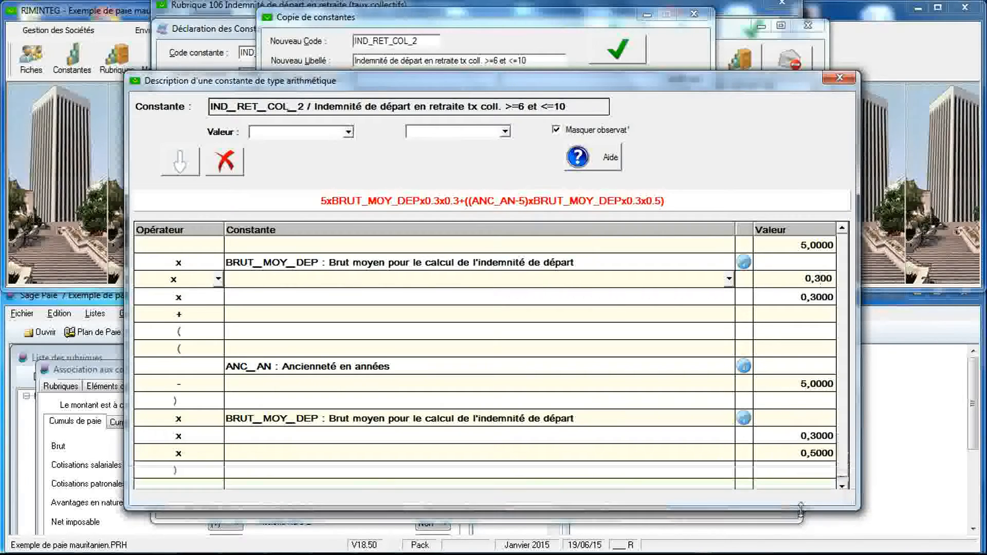
{"action": "left_click", "coordinate": [802, 437]}
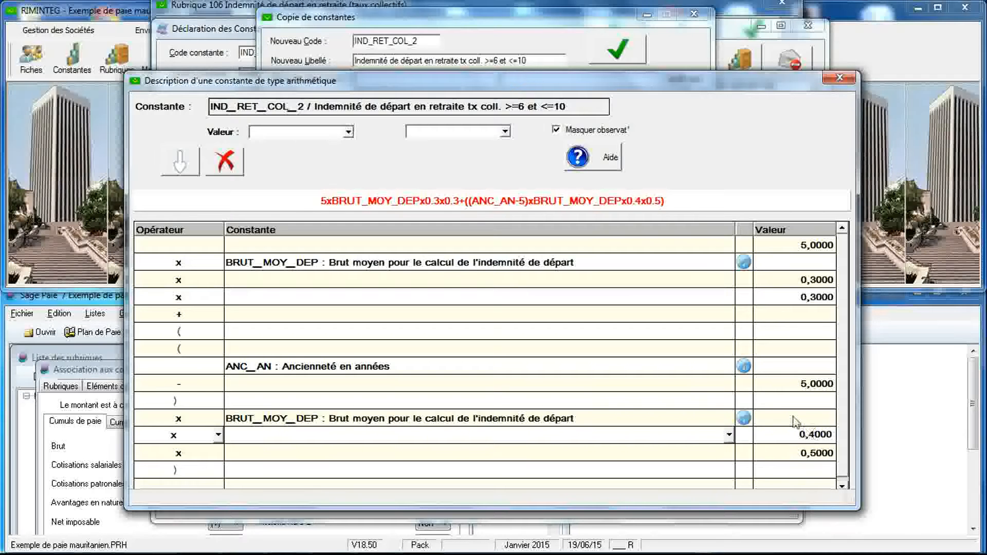
{"action": "left_click", "coordinate": [618, 51]}
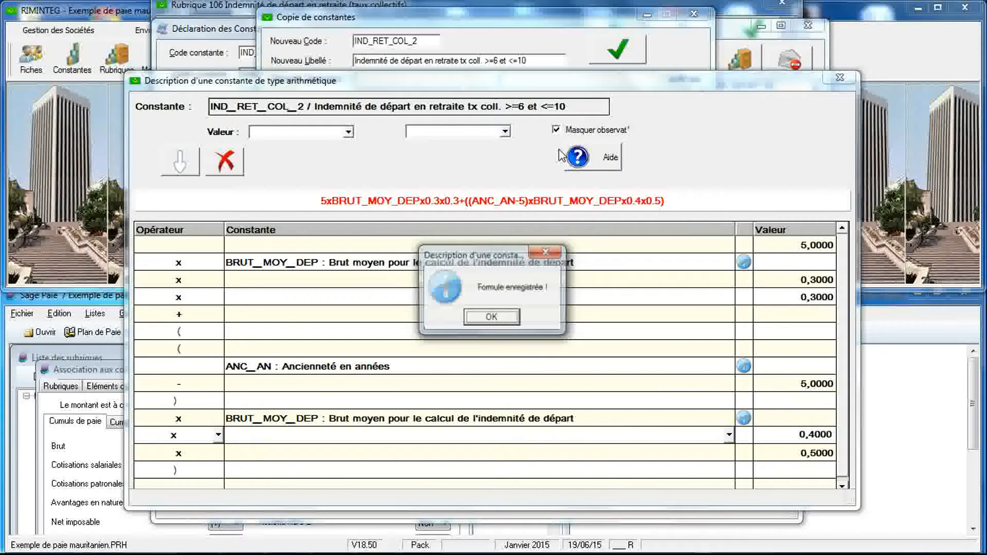
{"action": "left_click", "coordinate": [491, 316]}
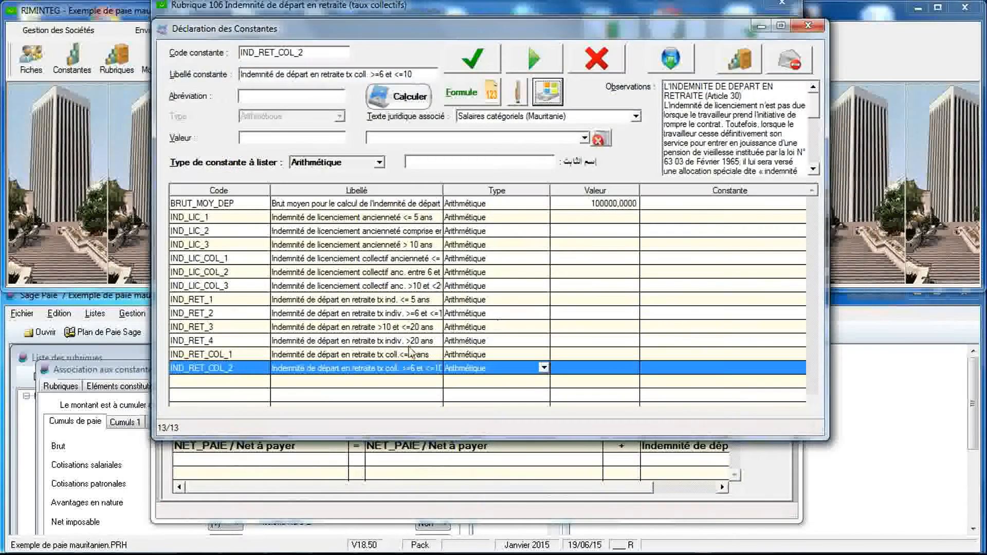
Copy constant IND_RET_3 and give the copy the code IND_RET_COL_3.
{"action": "left_click", "coordinate": [335, 326]}
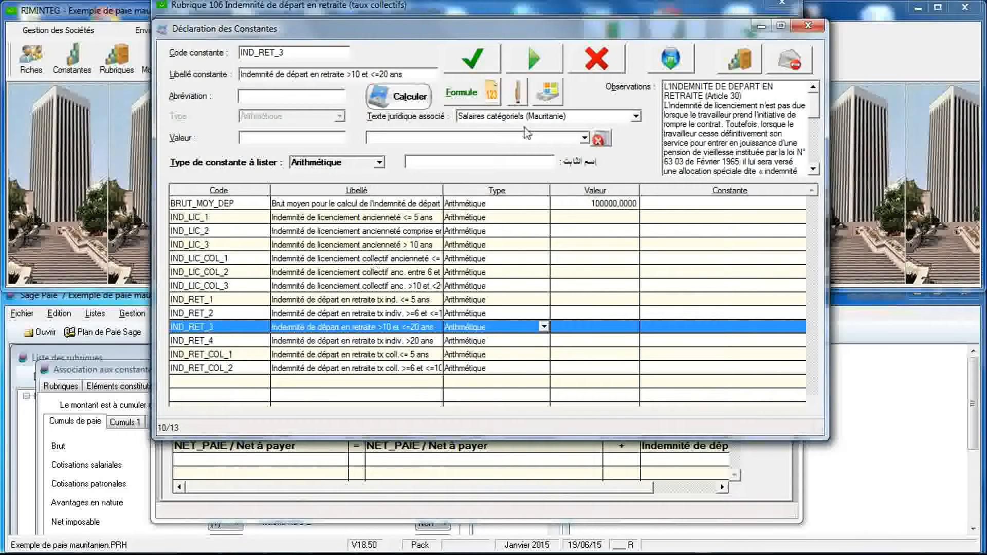
{"action": "left_click", "coordinate": [544, 98]}
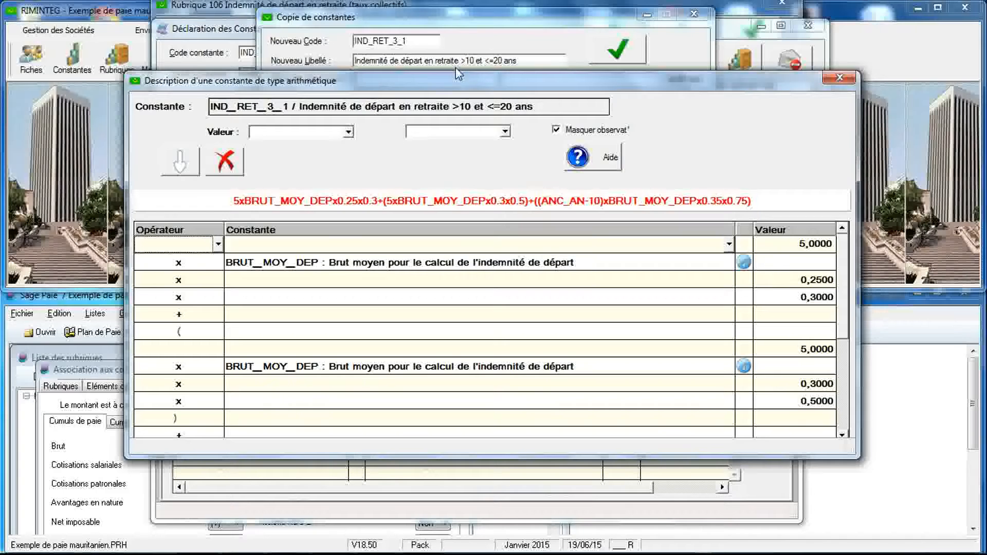
{"action": "left_click_drag", "start_coordinate": [450, 87], "coordinate": [445, 118]}
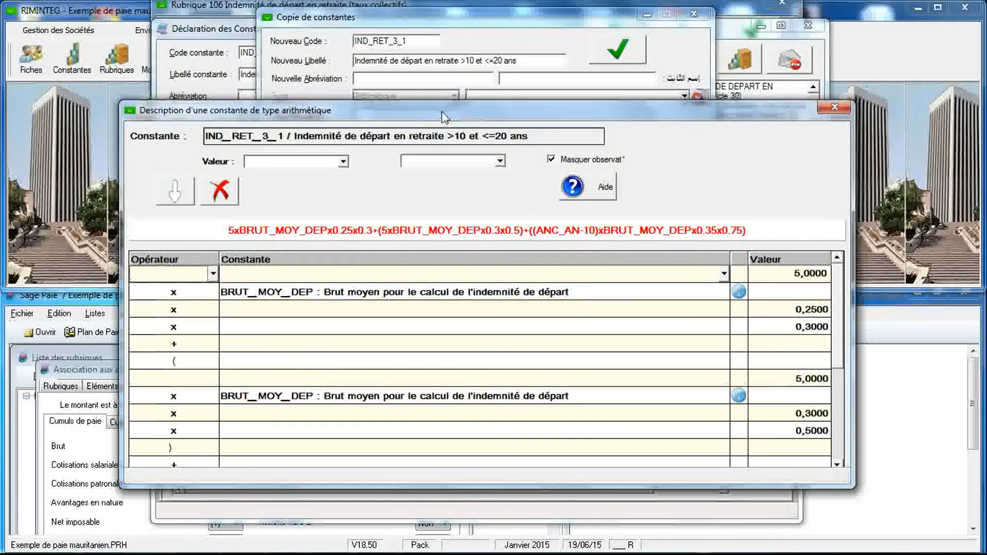
{"action": "left_click", "coordinate": [397, 43]}
{"action": "left_click_drag", "start_coordinate": [393, 42], "coordinate": [407, 41]}
{"action": "type", "text": "COL_3"}
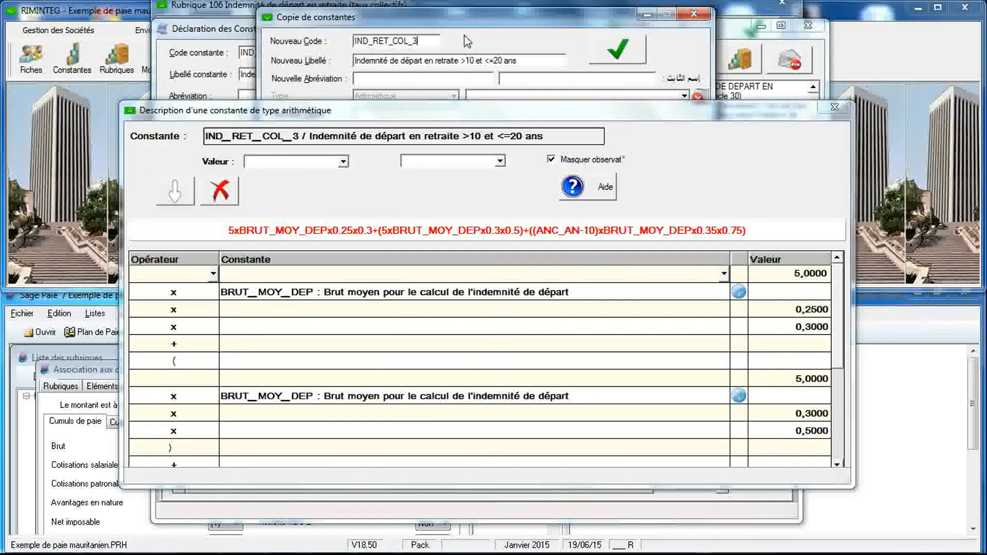
Change the copy's label to "Indemnité de départ en retraite tx coll. >10 et <=20 ans".
{"action": "left_click", "coordinate": [463, 60]}
{"action": "left_click", "coordinate": [462, 61]}
{"action": "type", "text": "tx c"}
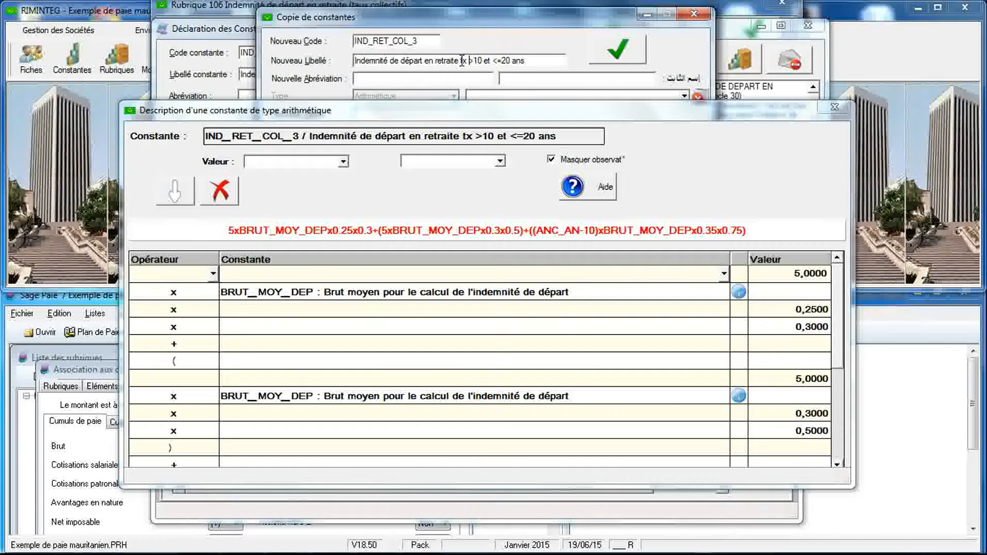
{"action": "type", "text": "oll."}
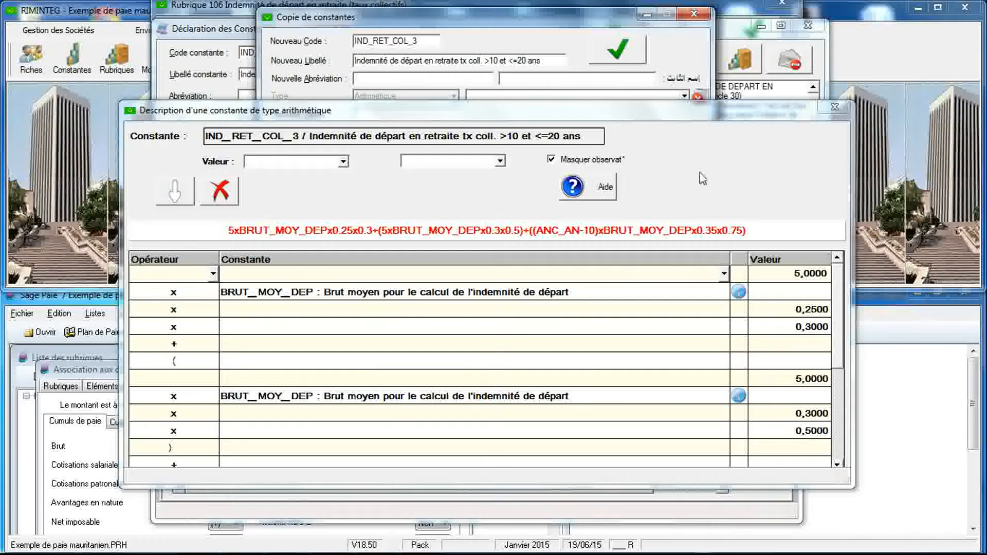
In the IND_RET_COL_3 formula, set the rate of the first 5-year bracket to 0,3 and of the second to 0,4.
{"action": "left_click", "coordinate": [810, 312]}
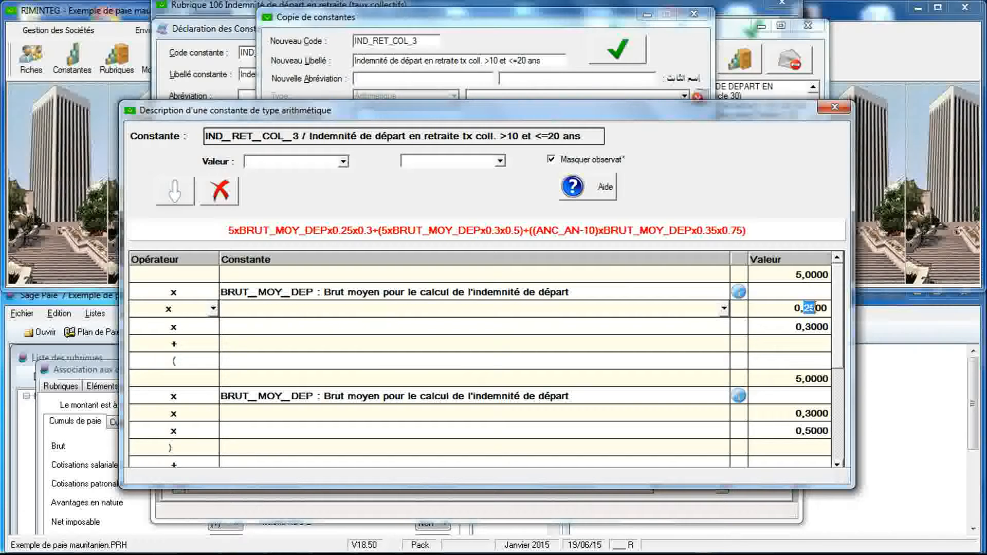
{"action": "type", "text": "3"}
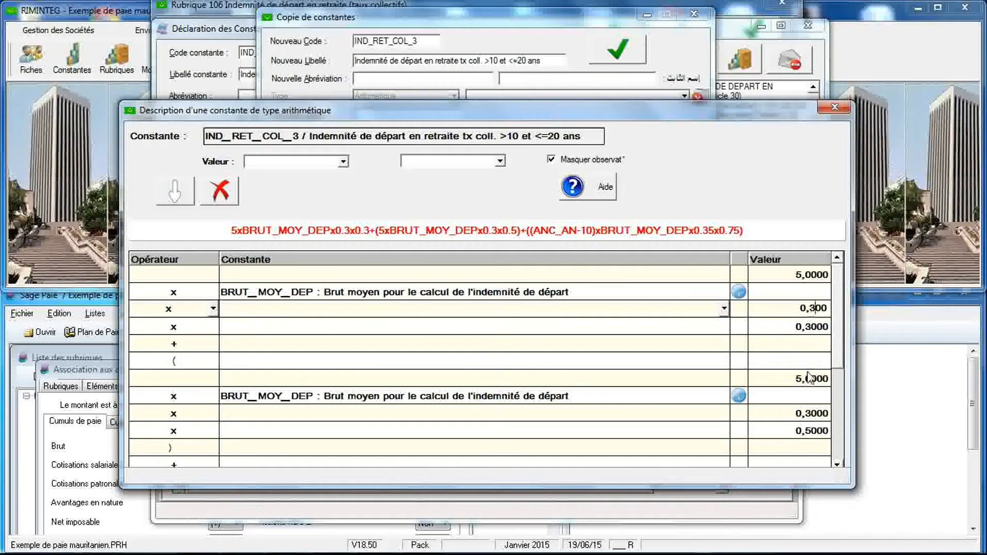
{"action": "left_click", "coordinate": [800, 413]}
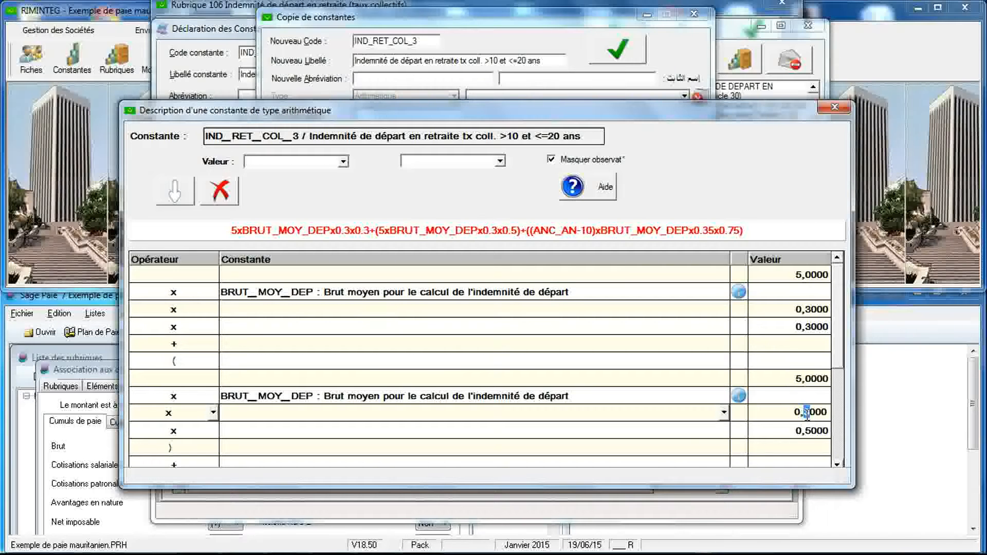
{"action": "type", "text": "4"}
Set the rate after (ANC_AN-10)xBRUT_MOY_DEP to 0,5 and save constant IND_RET_COL_3.
{"action": "scroll", "coordinate": [843, 391], "scroll_direction": "down", "scroll_amount": 2}
{"action": "scroll", "coordinate": [845, 404], "scroll_direction": "down", "scroll_amount": 3}
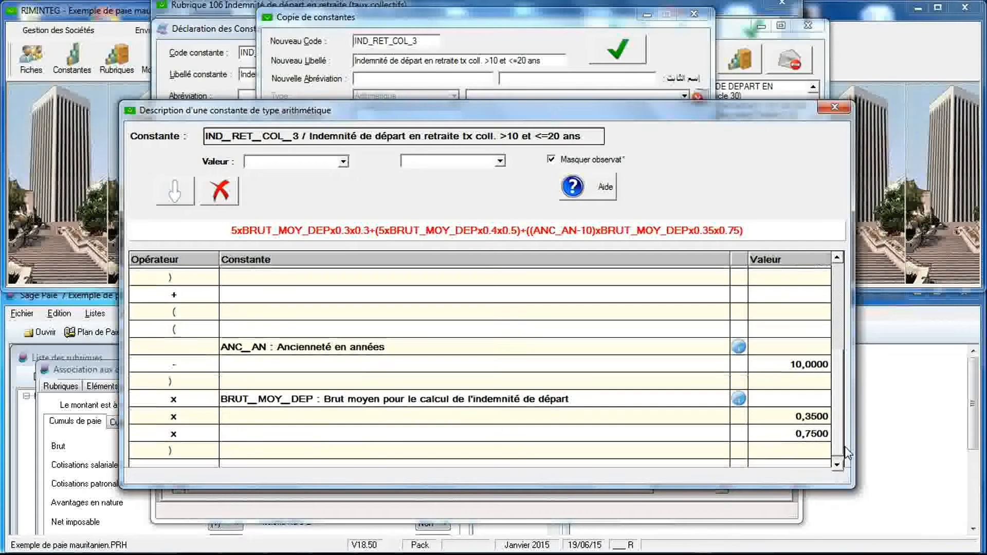
{"action": "left_click", "coordinate": [811, 417]}
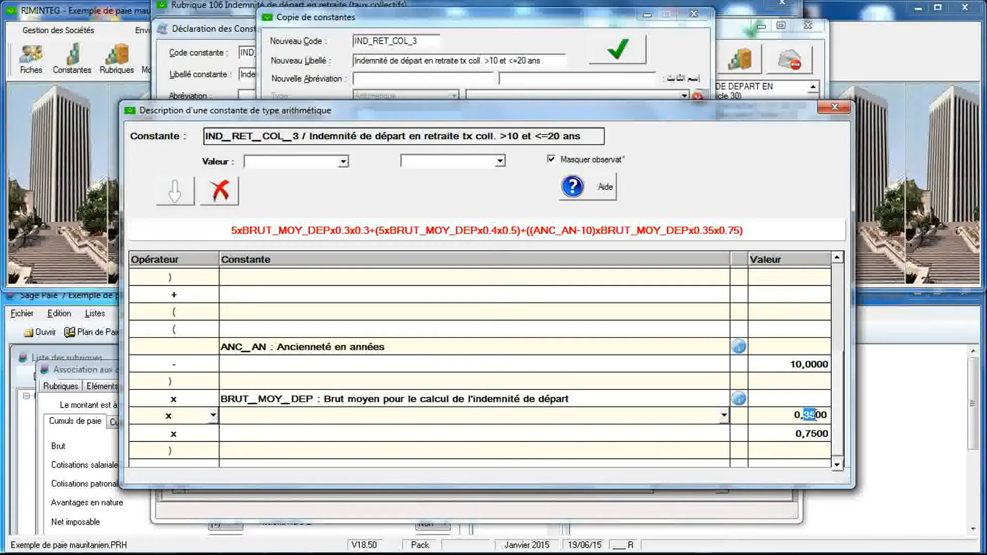
{"action": "type", "text": "5"}
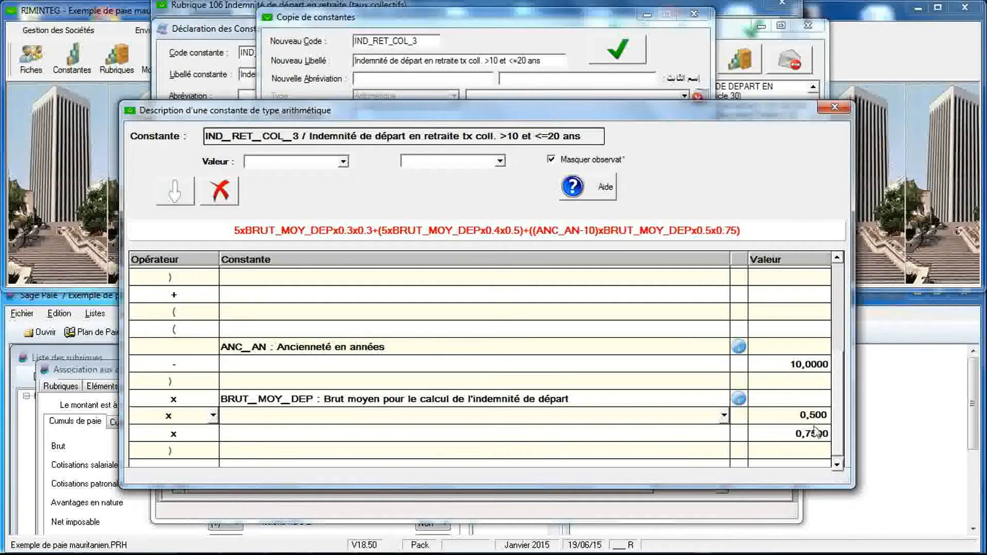
{"action": "left_click", "coordinate": [817, 432]}
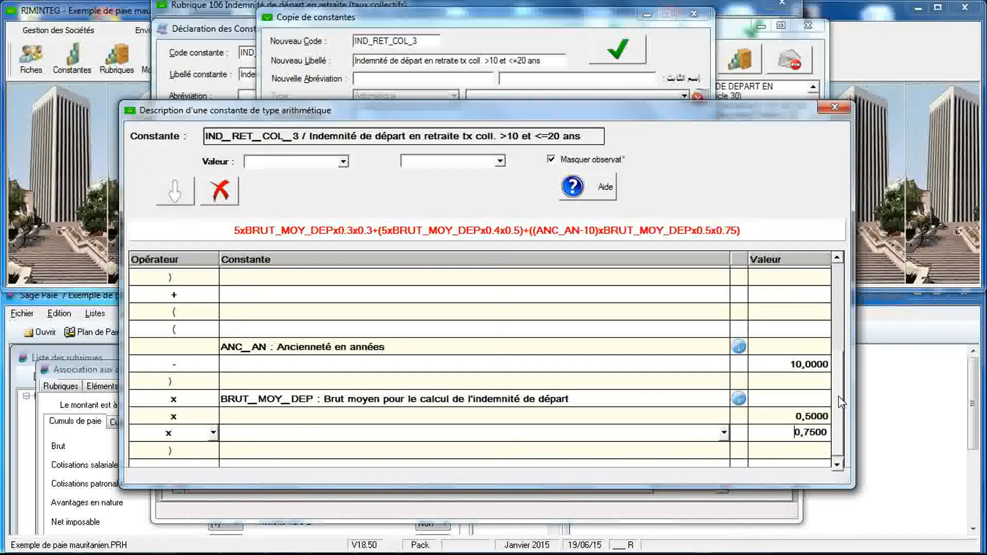
{"action": "left_click", "coordinate": [616, 56]}
{"action": "left_click", "coordinate": [493, 325]}
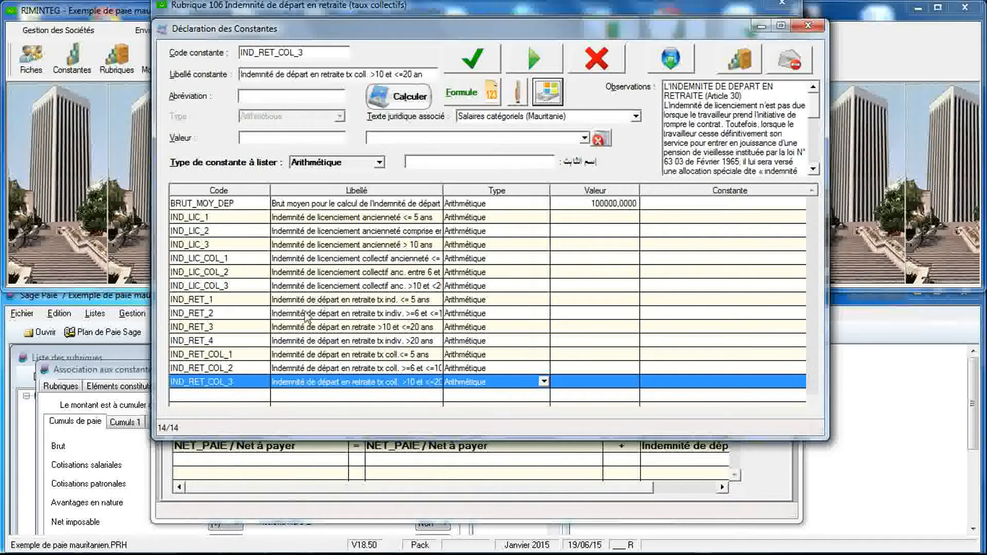
Copy constant IND_RET_4 and give the copy the code IND_RET_COL_4.
{"action": "left_click", "coordinate": [308, 342]}
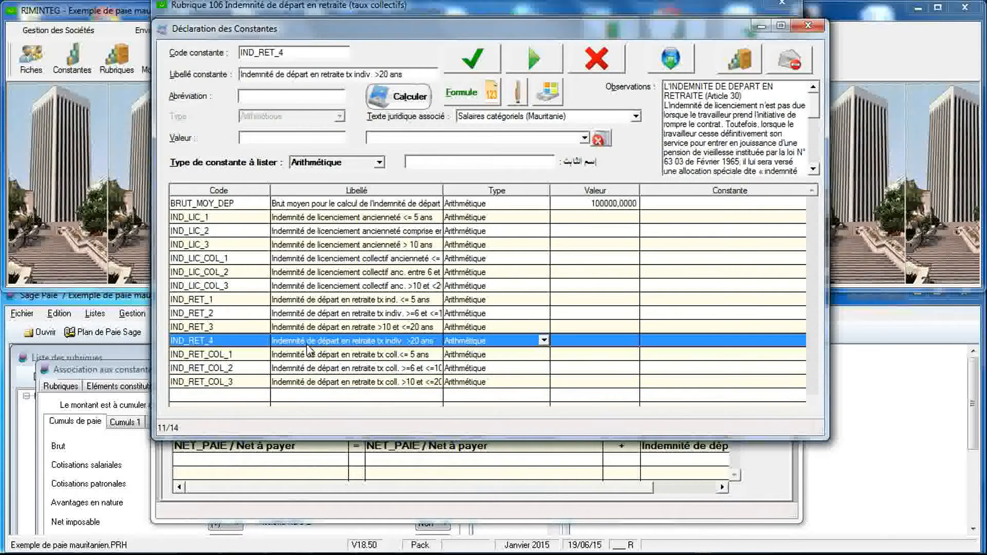
{"action": "left_click", "coordinate": [548, 92]}
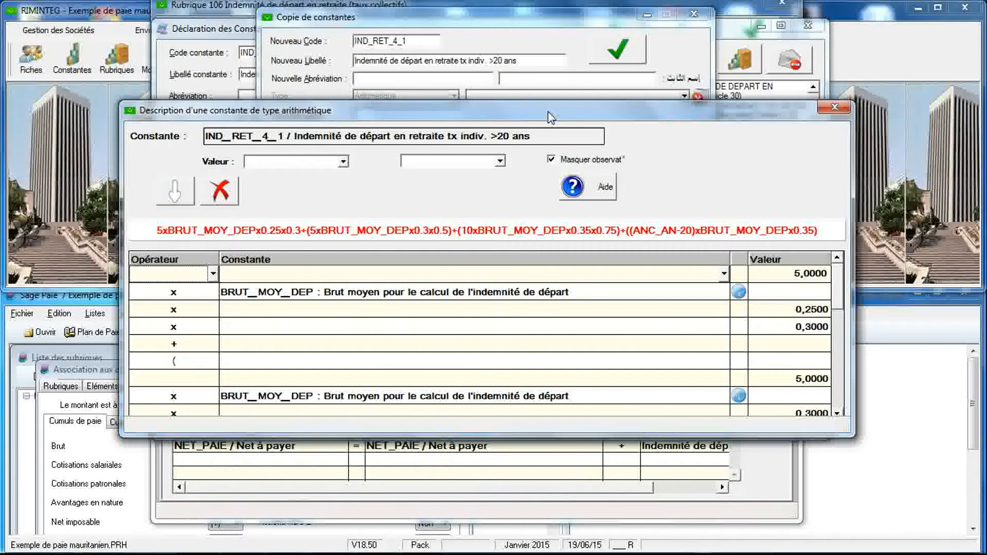
{"action": "double_click", "coordinate": [394, 42]}
{"action": "left_click_drag", "start_coordinate": [394, 42], "coordinate": [408, 42]}
{"action": "type", "text": "COL_4"}
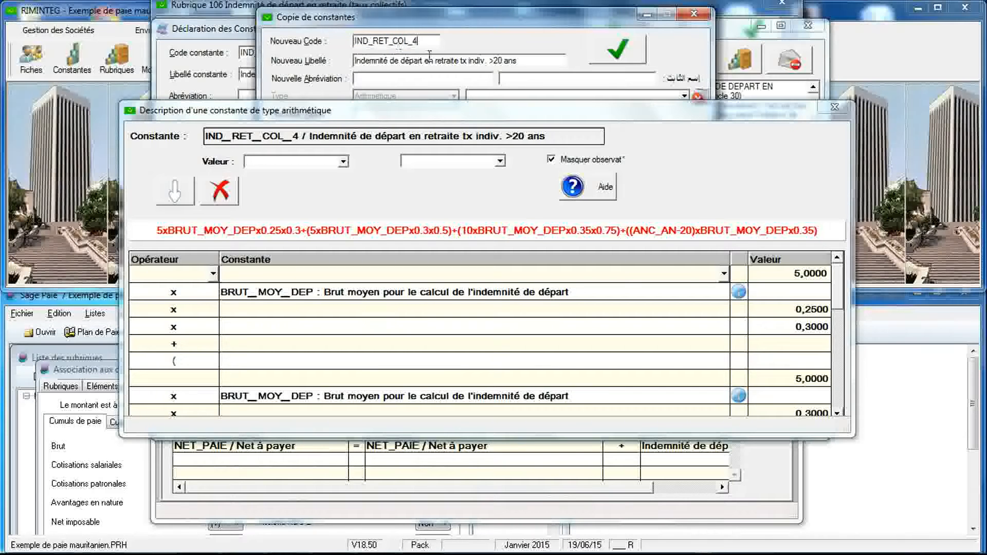
Change the copy's label to "Indemnité de départ en retraite tx coll.>20 ans".
{"action": "left_click", "coordinate": [477, 60]}
{"action": "double_click", "coordinate": [477, 60]}
{"action": "type", "text": "coll."}
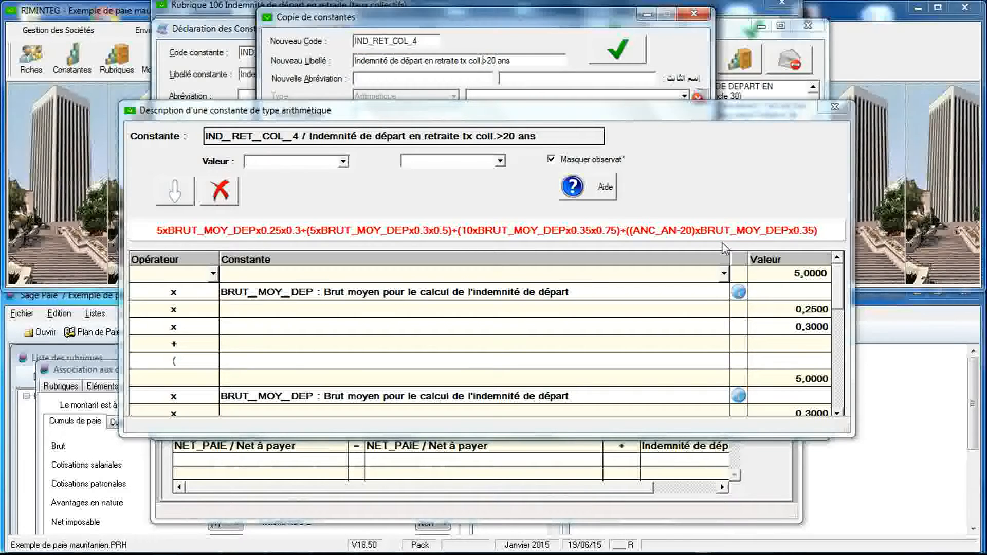
In the IND_RET_COL_4 formula, set the rate of the first 5-year bracket to 0,3 and of the second to 0,4.
{"action": "left_click", "coordinate": [801, 308]}
{"action": "left_click_drag", "start_coordinate": [802, 307], "coordinate": [811, 311]}
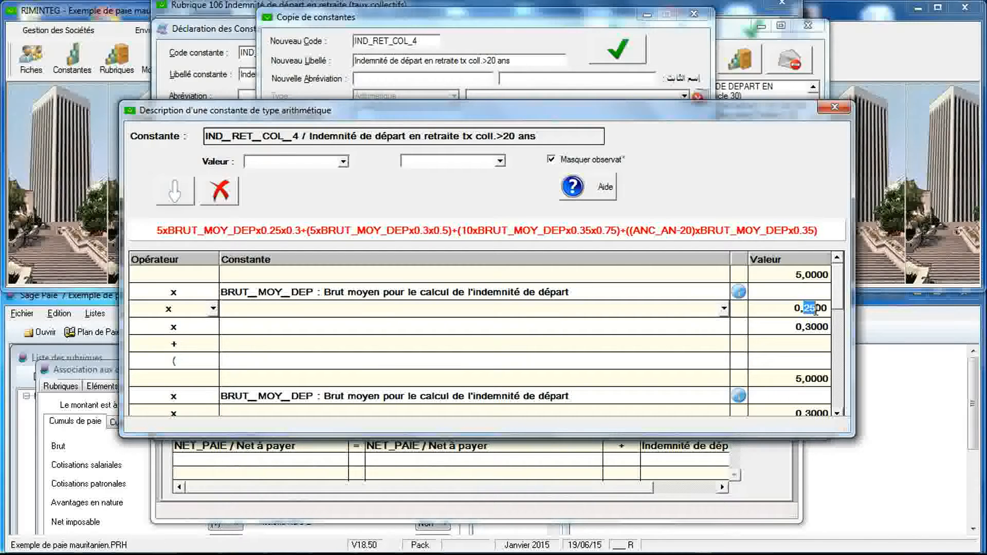
{"action": "type", "text": "3"}
{"action": "scroll", "coordinate": [841, 310], "scroll_direction": "down", "scroll_amount": 1}
{"action": "scroll", "coordinate": [842, 322], "scroll_direction": "down", "scroll_amount": 4}
{"action": "left_click", "coordinate": [811, 331]}
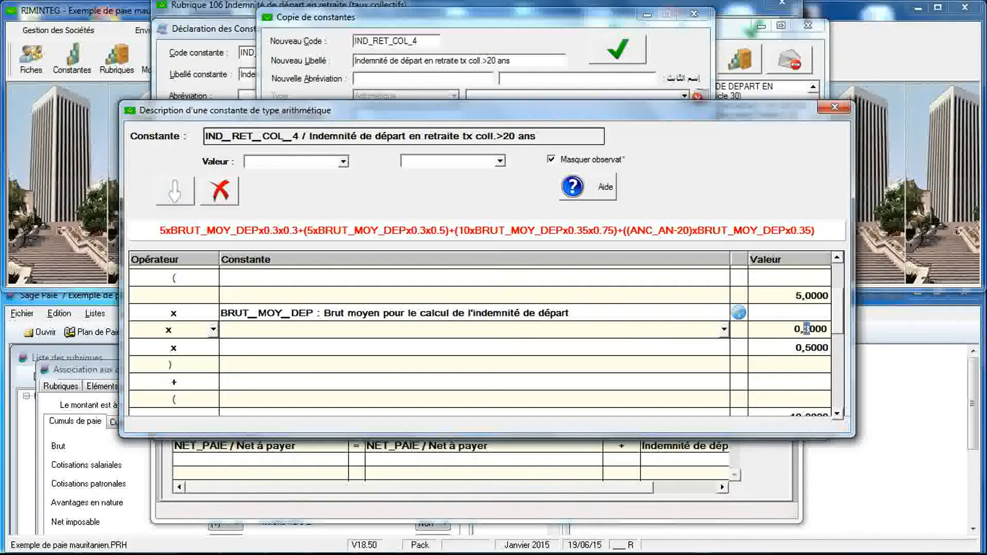
{"action": "type", "text": "4"}
Set the 10-year bracket's rate and the rate after (ANC_AN-20)xBRUT_MOY_DEP to 0,5, and save constant IND_RET_COL_4.
{"action": "scroll", "coordinate": [840, 324], "scroll_direction": "down", "scroll_amount": 6}
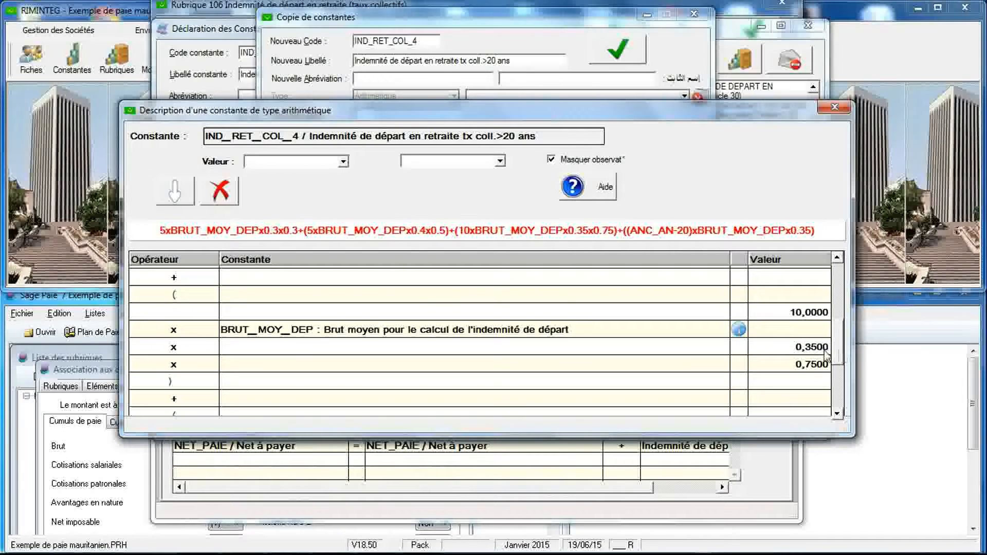
{"action": "left_click", "coordinate": [810, 349]}
{"action": "left_click_drag", "start_coordinate": [806, 345], "coordinate": [813, 349]}
{"action": "type", "text": "5"}
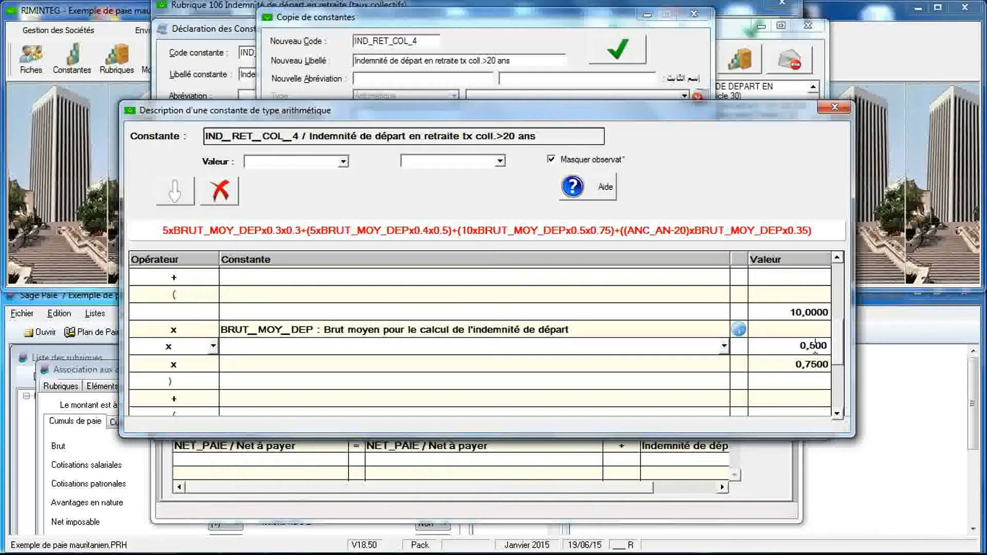
{"action": "scroll", "coordinate": [843, 380], "scroll_direction": "down", "scroll_amount": 5}
{"action": "scroll", "coordinate": [843, 381], "scroll_direction": "down", "scroll_amount": 3}
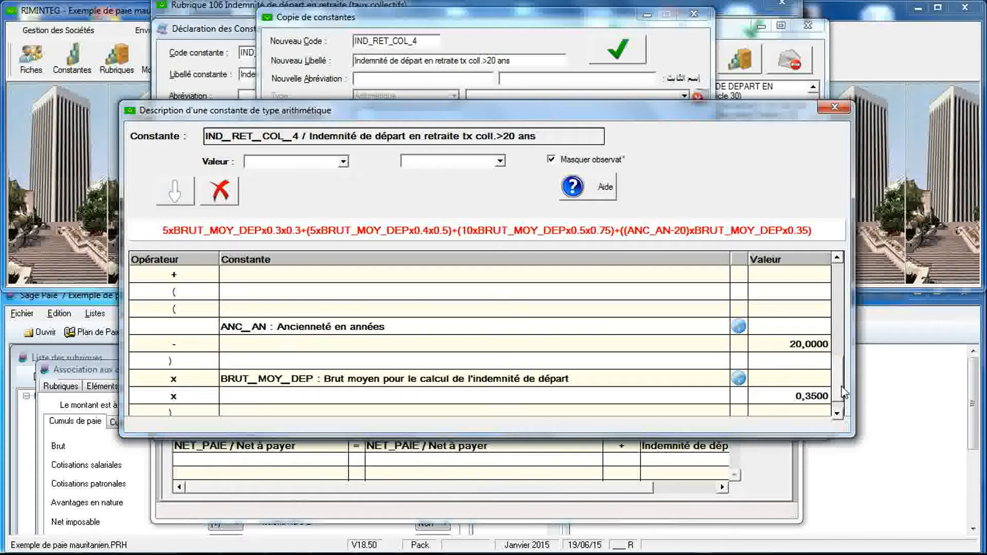
{"action": "left_click", "coordinate": [812, 378]}
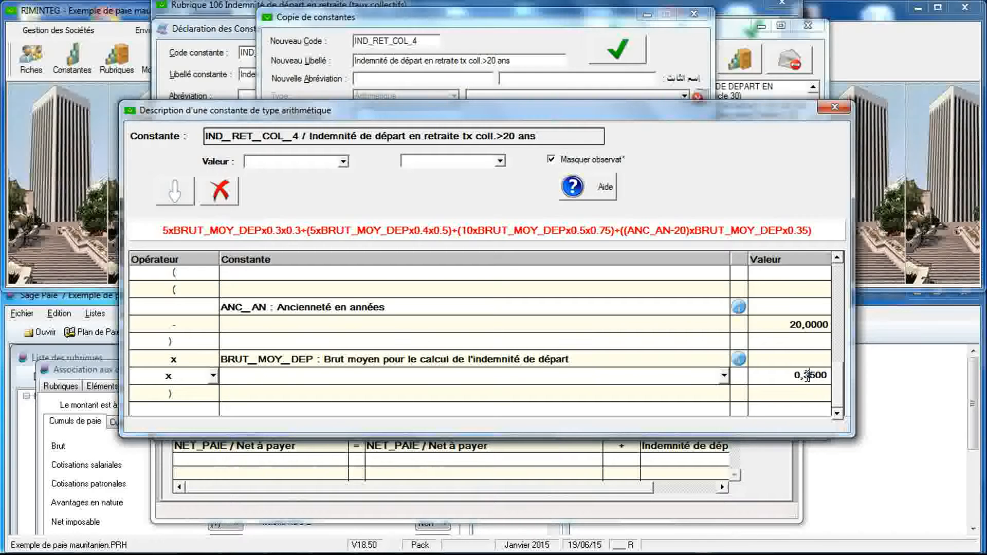
{"action": "left_click_drag", "start_coordinate": [804, 379], "coordinate": [811, 379]}
{"action": "type", "text": "5"}
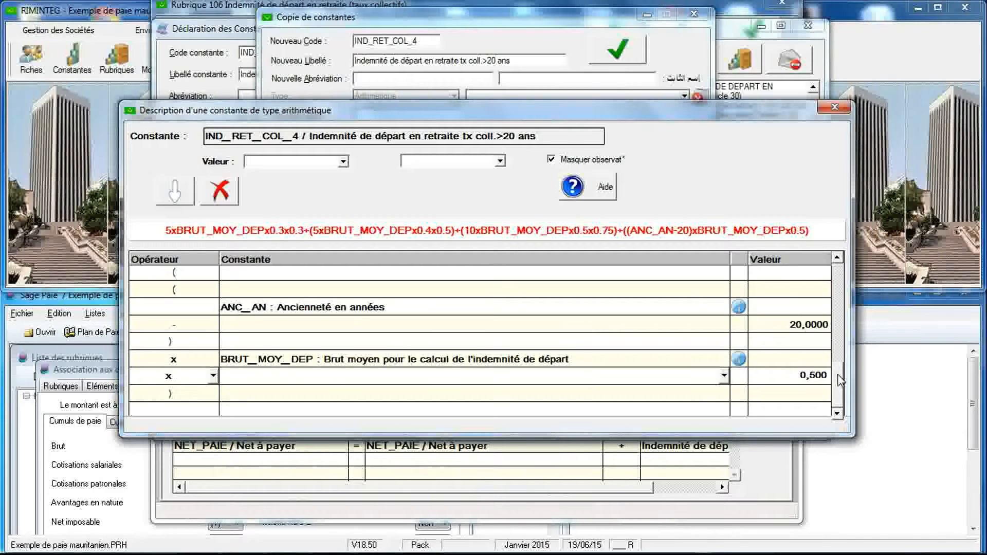
{"action": "left_click", "coordinate": [617, 49]}
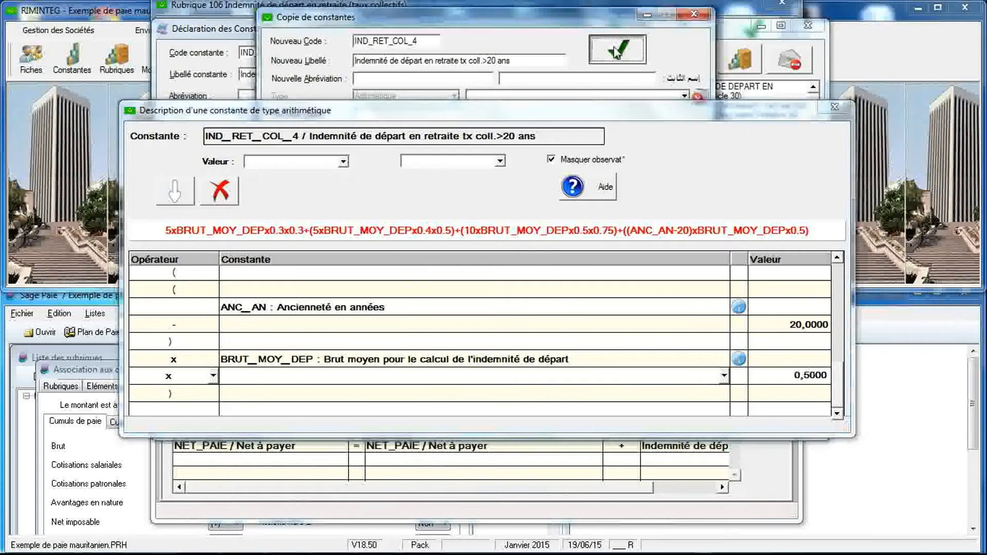
{"action": "left_click", "coordinate": [486, 296]}
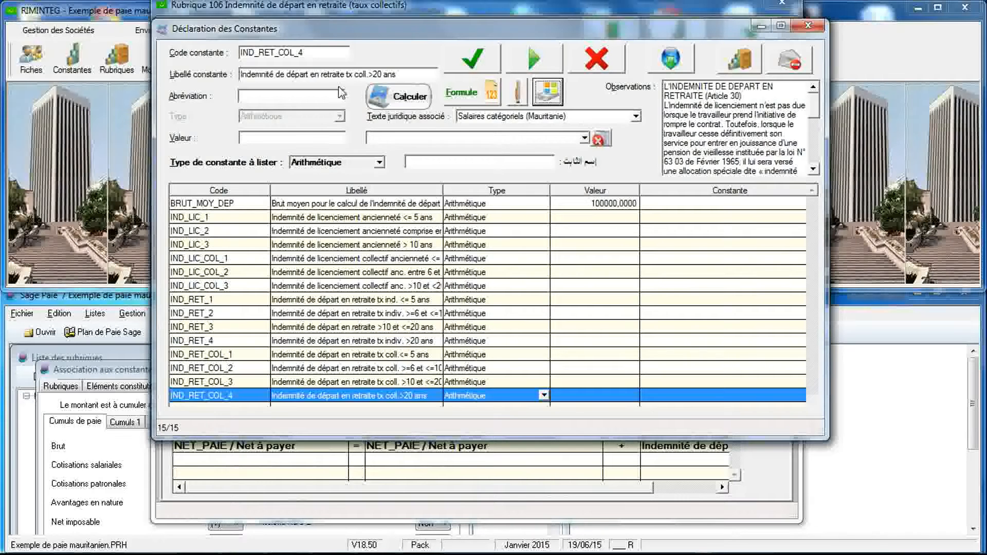
Start a new constant with code IND_RET_COL and label "Indemnité de départ en retraite (taux collectifs)".
{"action": "double_click", "coordinate": [315, 53]}
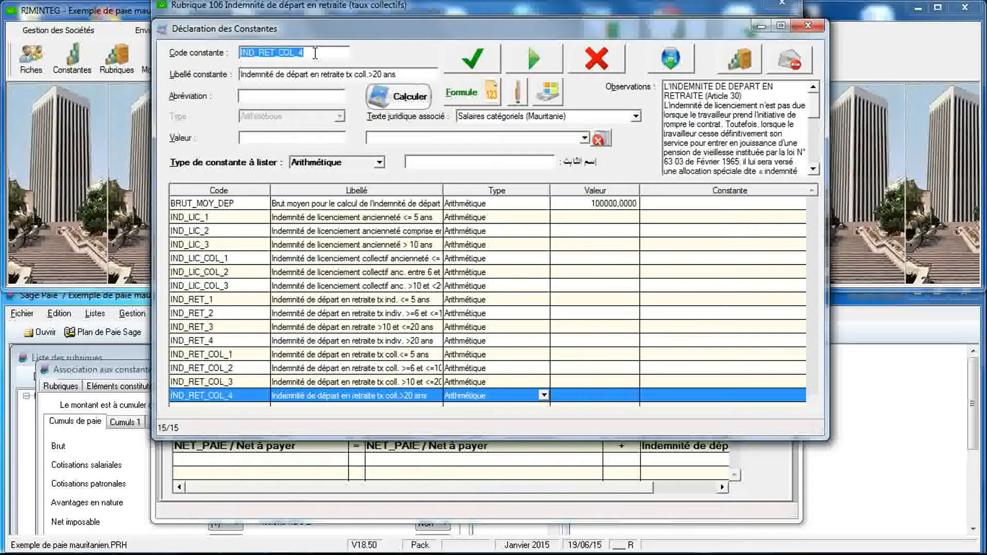
{"action": "type", "text": "IND_RE"}
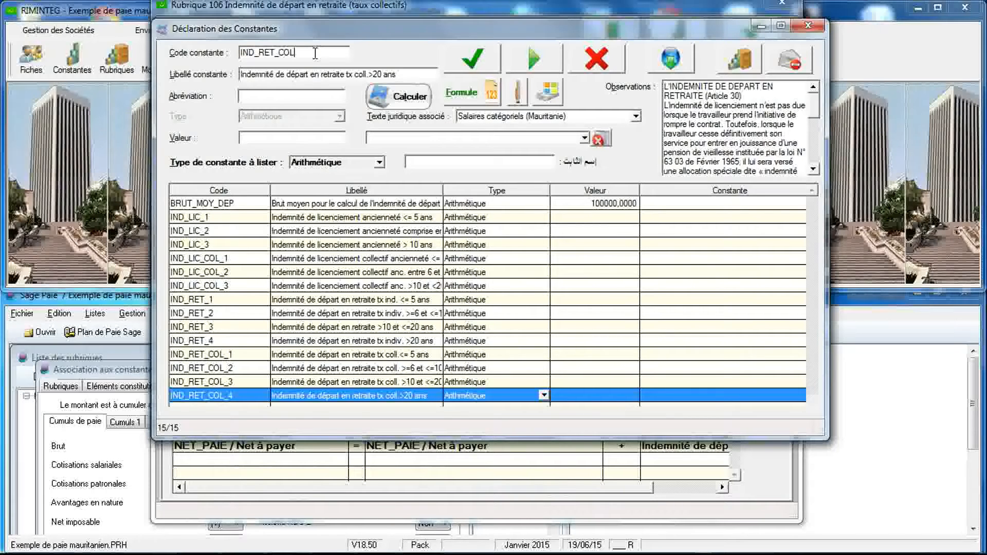
{"action": "key", "text": "Tab"}
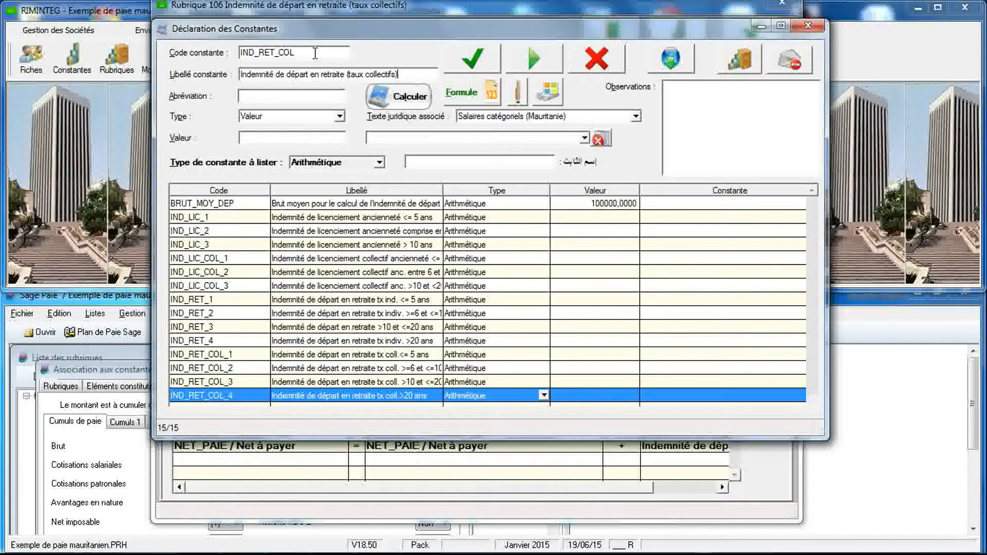
Give IND_RET_COL the type Grille-Tranche and the legal text "Indemnité de départ en retraite (Mauritanie)", and save it.
{"action": "left_click", "coordinate": [340, 116]}
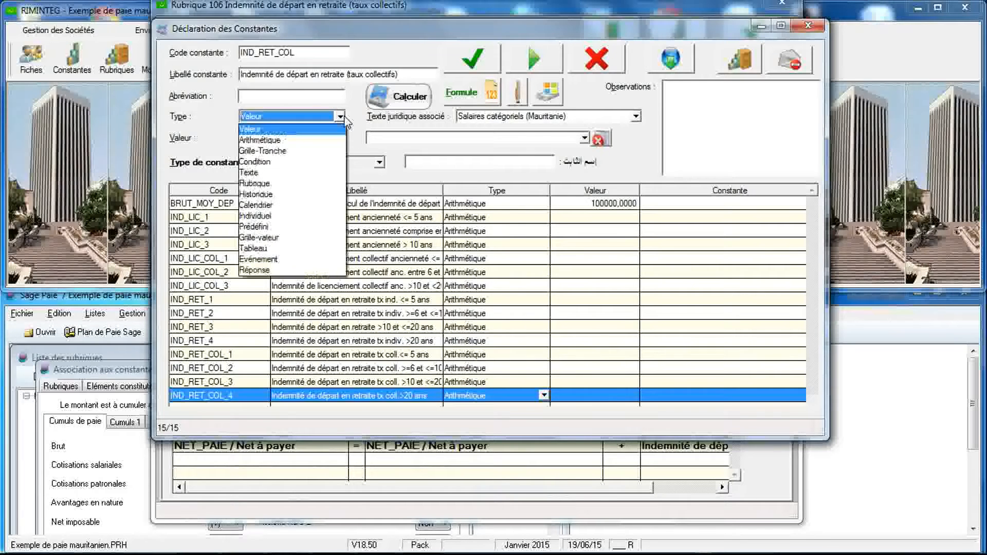
{"action": "left_click", "coordinate": [334, 151]}
{"action": "left_click", "coordinate": [507, 118]}
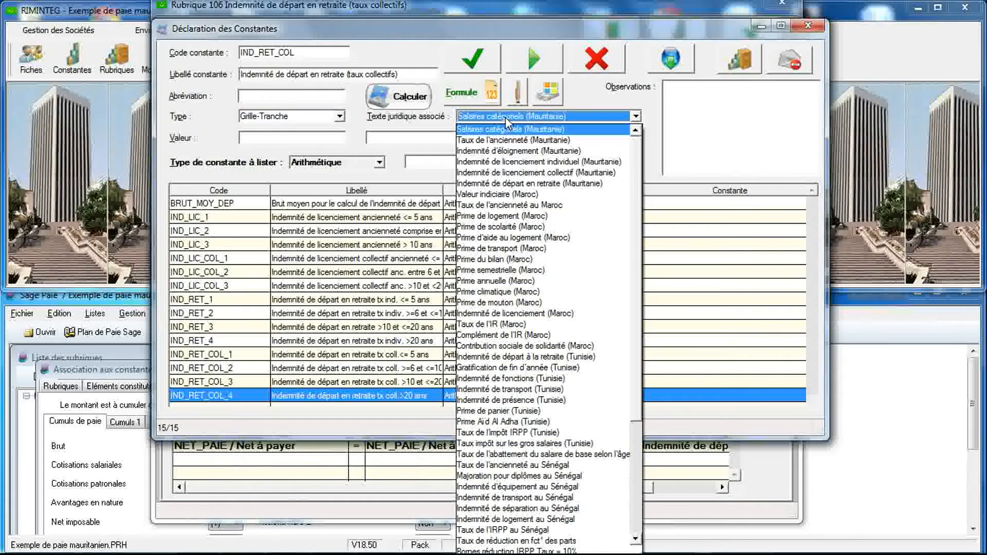
{"action": "left_click", "coordinate": [520, 183]}
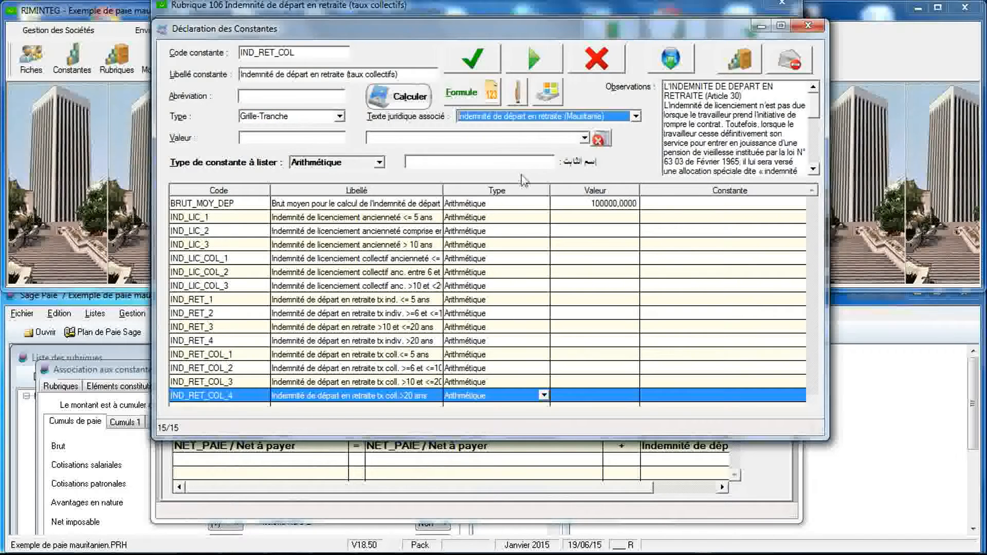
{"action": "left_click", "coordinate": [474, 59]}
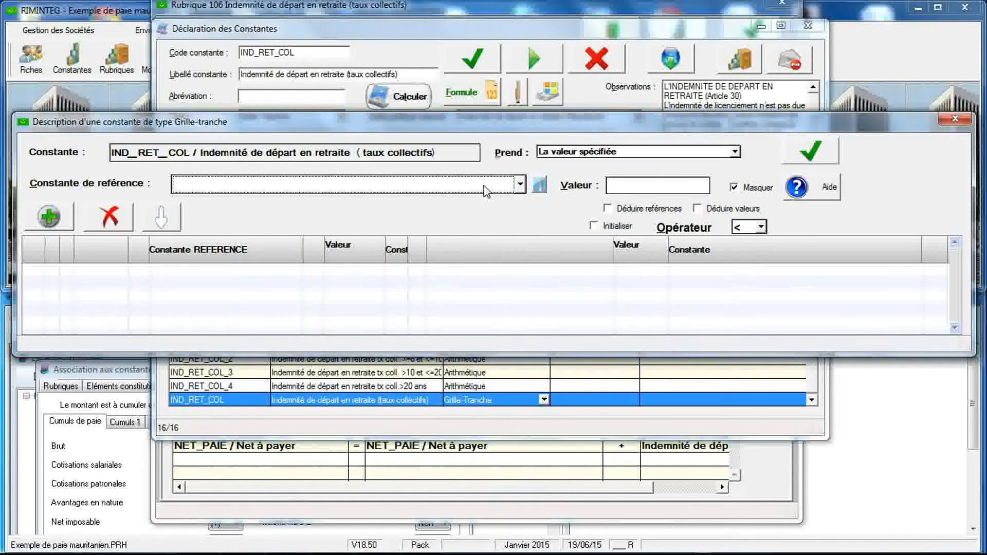
Set the bracket grid's reference constant to ANC_AN / Ancienneté en années and its operator to <=.
{"action": "left_click", "coordinate": [488, 186]}
{"action": "left_click", "coordinate": [474, 204]}
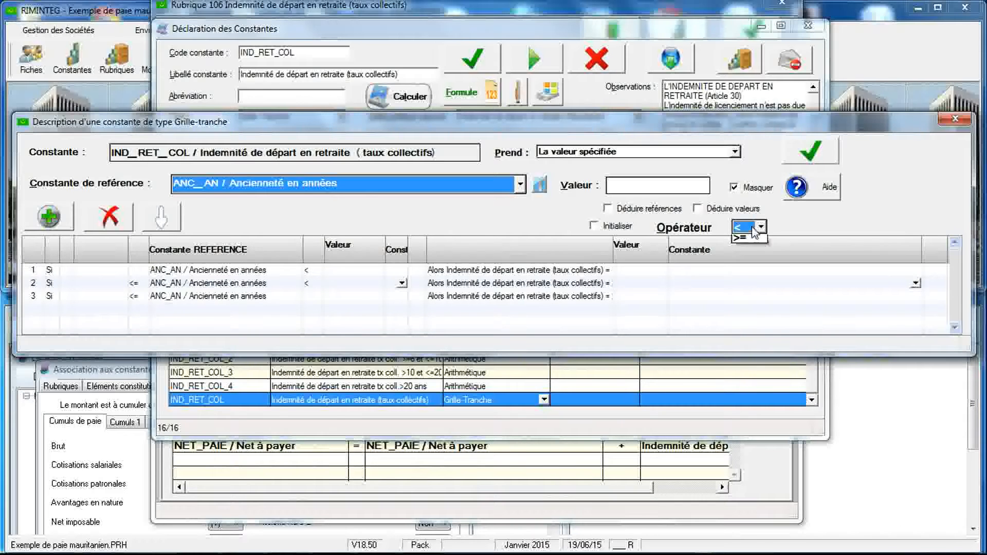
{"action": "left_click", "coordinate": [751, 228]}
{"action": "left_click", "coordinate": [752, 251]}
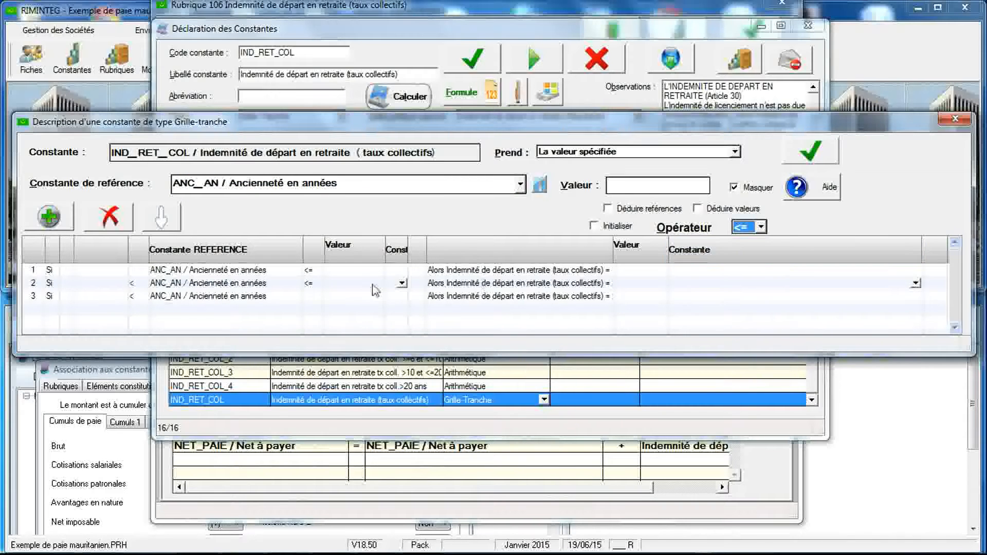
Set the first bracket's upper limit to 5 and its result to constant IND_RET_COL_1.
{"action": "left_click", "coordinate": [359, 267]}
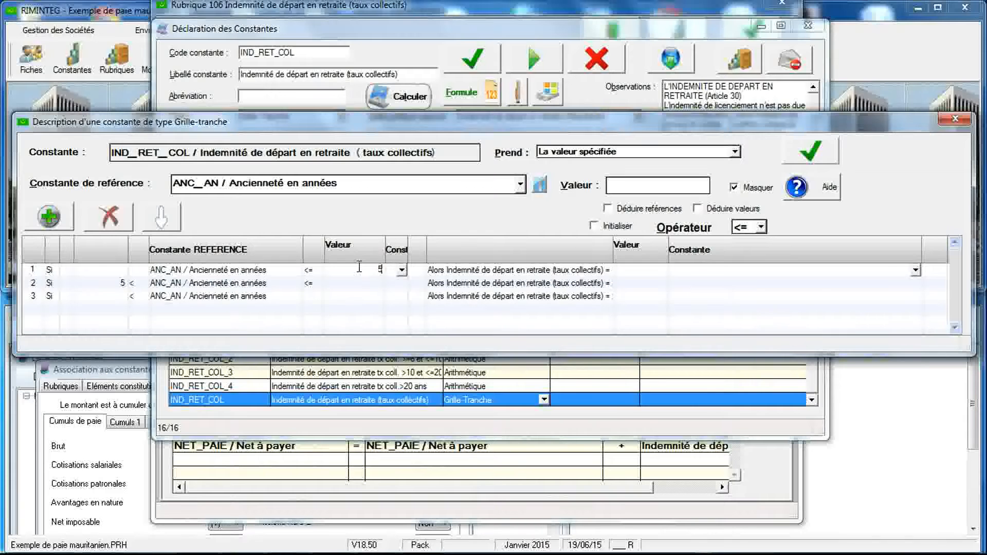
{"action": "left_click", "coordinate": [916, 273]}
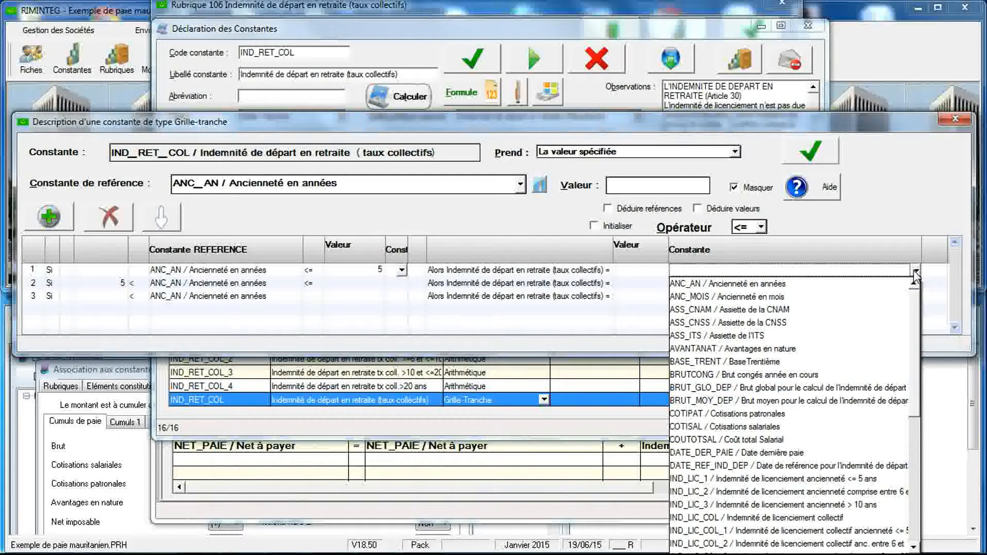
{"action": "left_click_drag", "start_coordinate": [915, 308], "coordinate": [915, 416]}
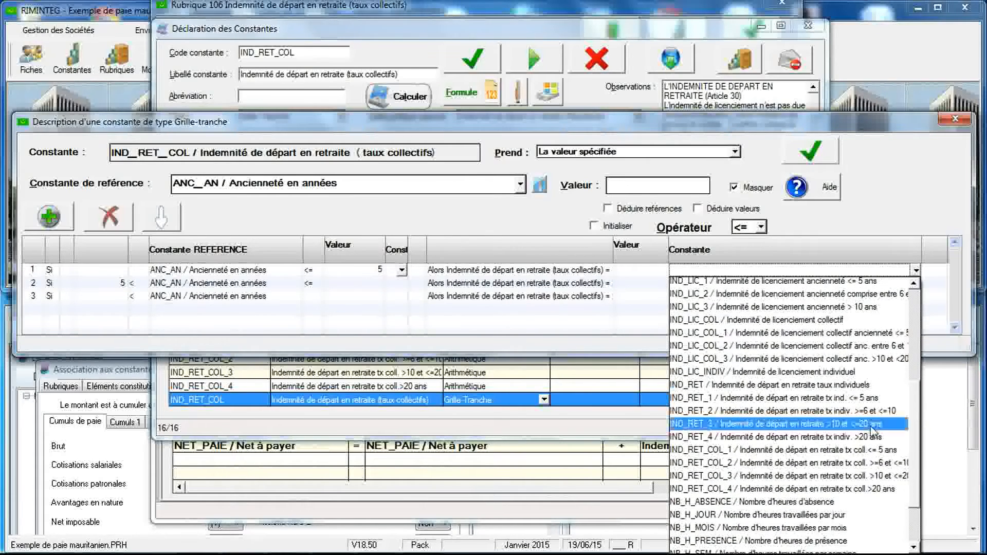
{"action": "left_click", "coordinate": [865, 451]}
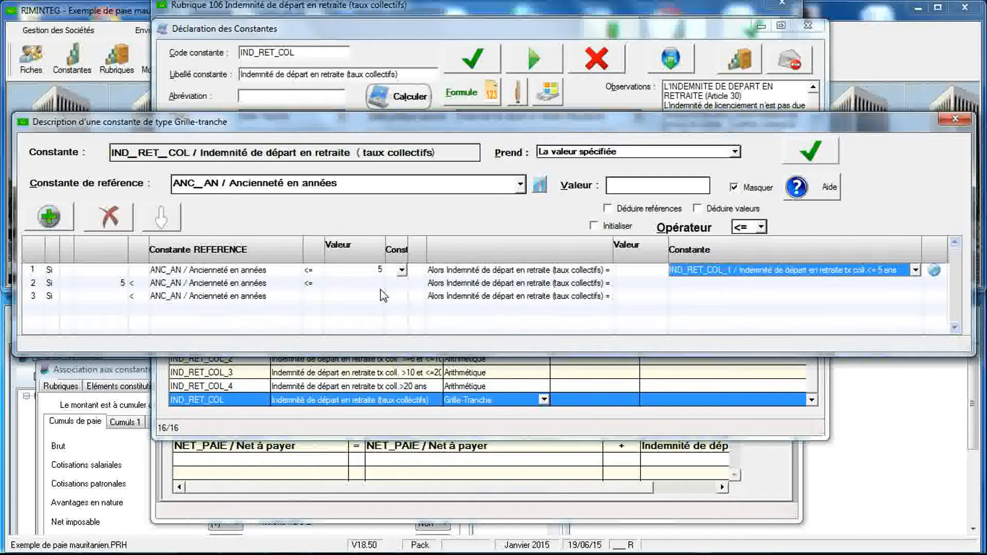
Set the second bracket's upper limit to 10 and its result to constant IND_RET_COL_2.
{"action": "left_click", "coordinate": [363, 281]}
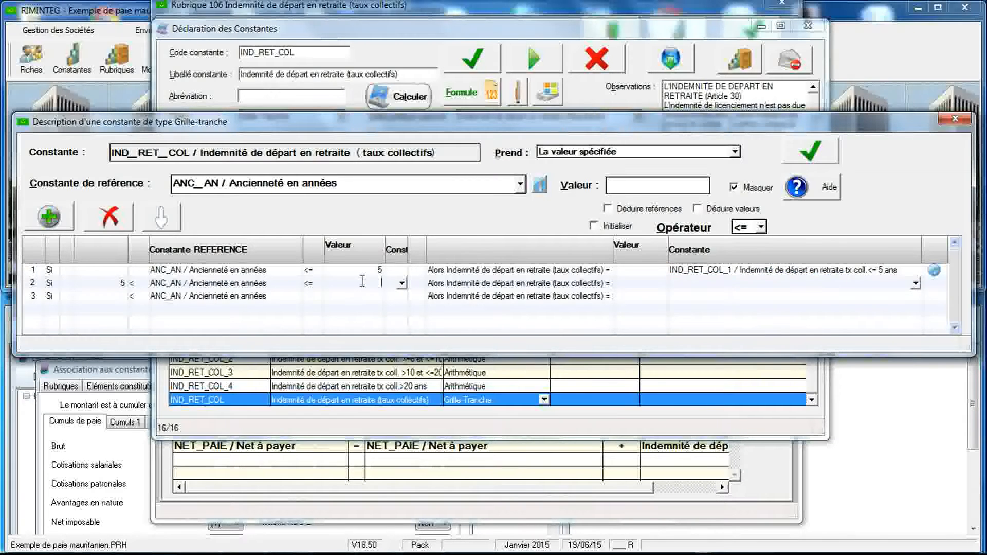
{"action": "type", "text": "10"}
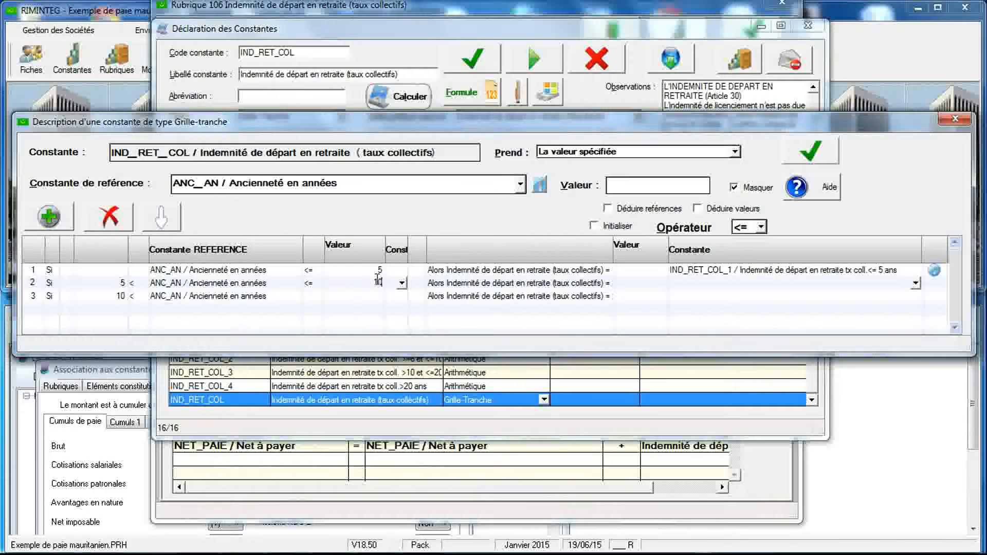
{"action": "left_click", "coordinate": [915, 284]}
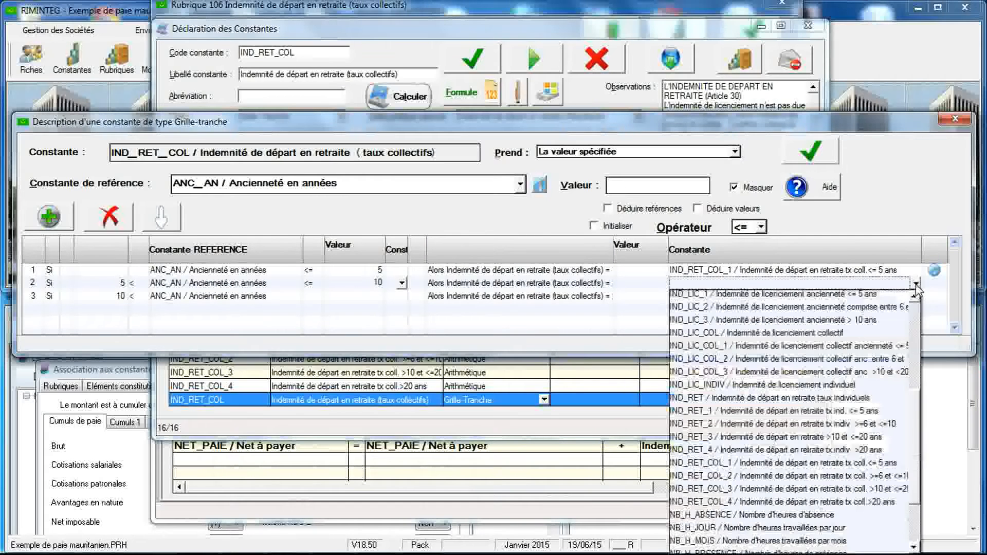
{"action": "left_click", "coordinate": [832, 476]}
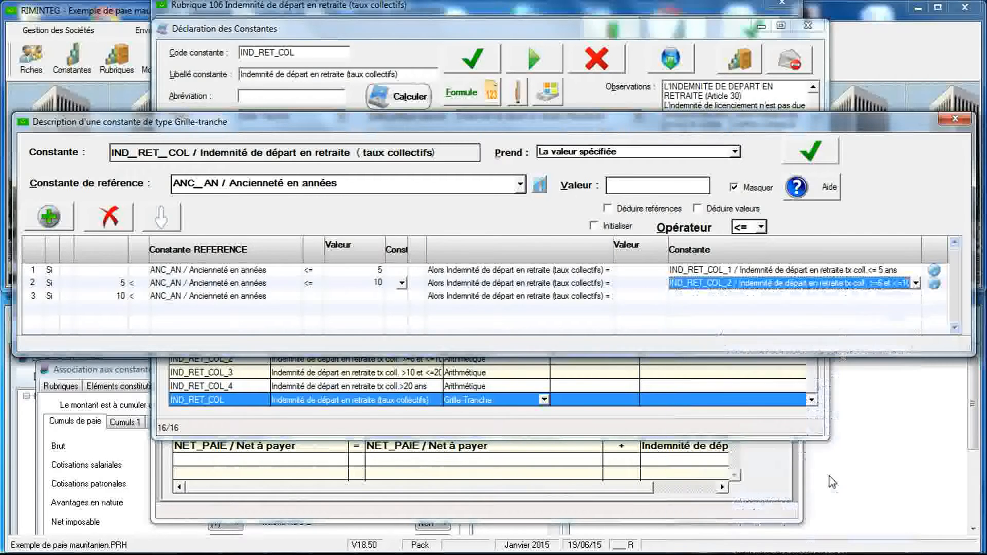
Add another bracket to the grid, setting the third one's upper limit to 20 and its result to constant IND_RET_COL_3.
{"action": "left_click", "coordinate": [49, 216]}
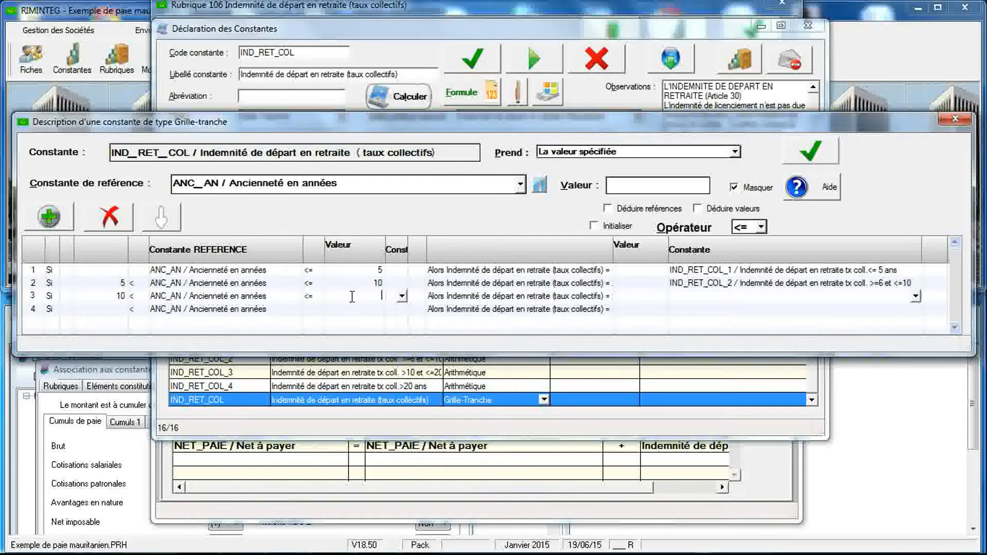
{"action": "type", "text": "20"}
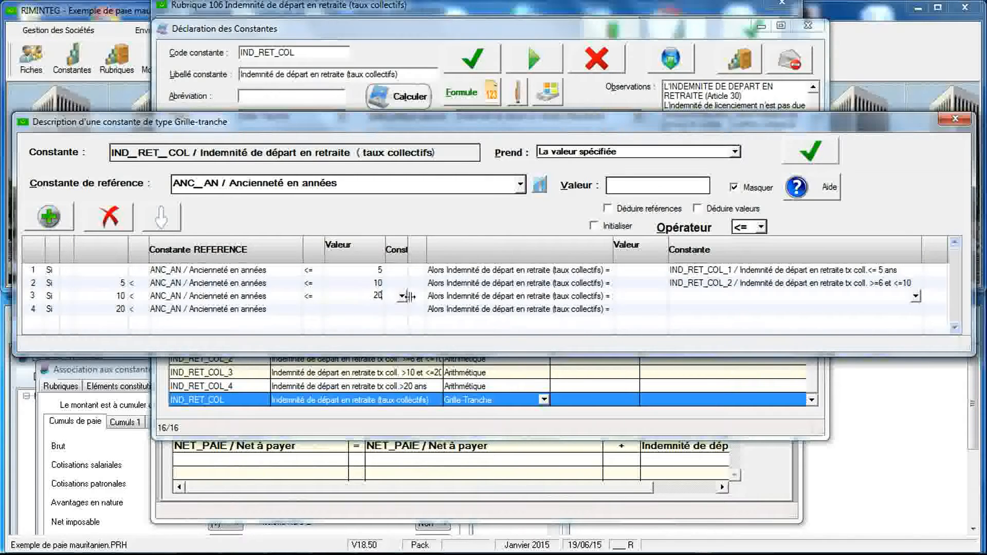
{"action": "left_click", "coordinate": [915, 296]}
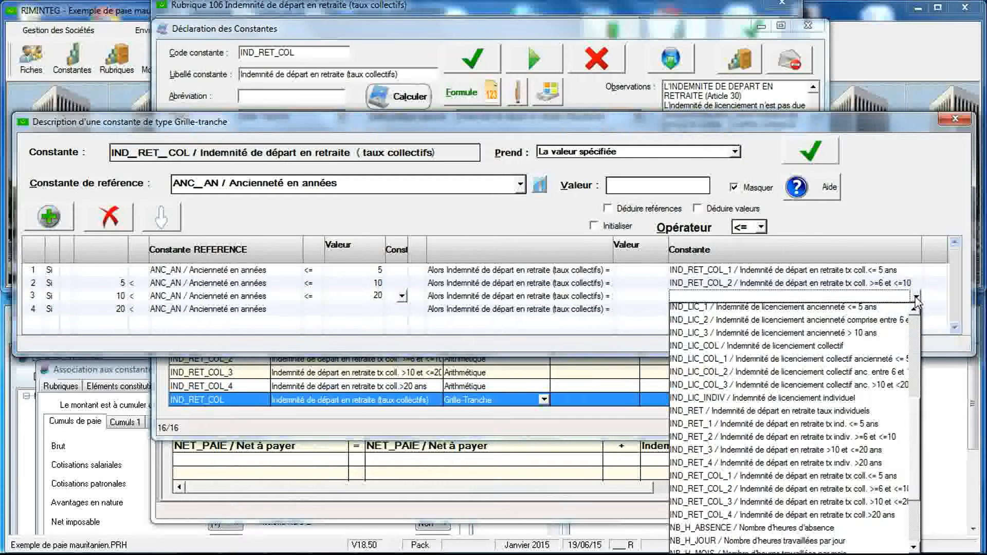
{"action": "left_click", "coordinate": [841, 502]}
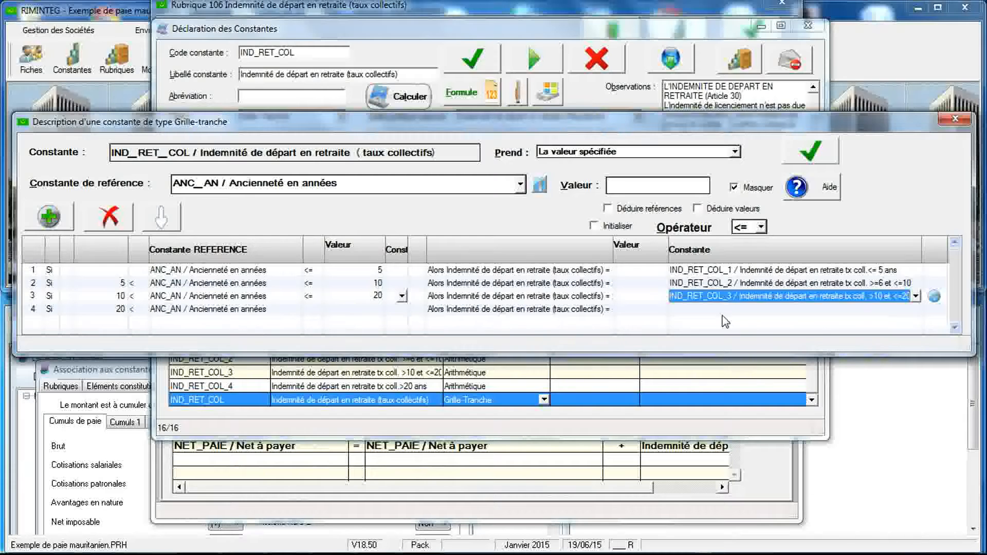
Assign constant IND_RET_COL_4 to the last bracket, above 20 years, then validate and close the bracket grid.
{"action": "left_click", "coordinate": [785, 309]}
{"action": "left_click", "coordinate": [785, 311]}
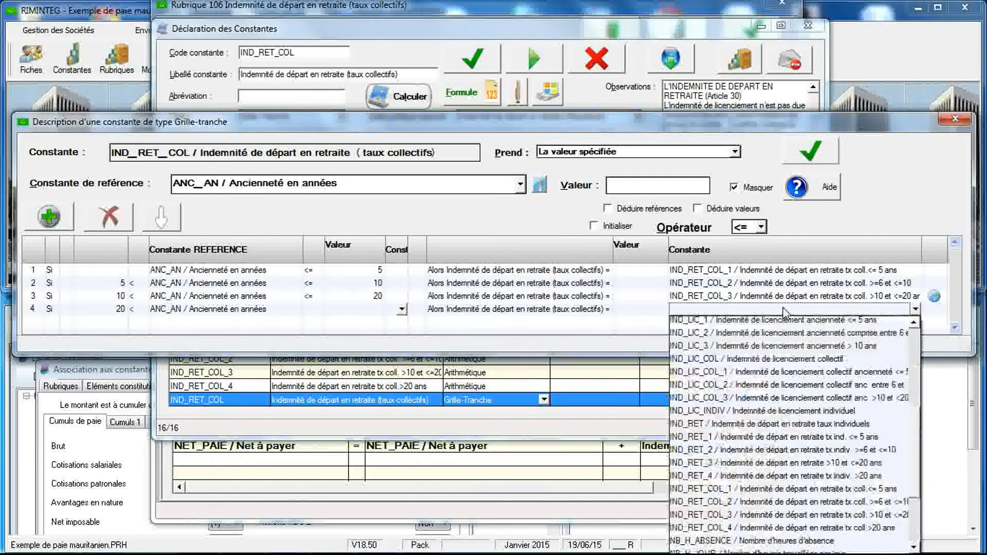
{"action": "left_click", "coordinate": [764, 532]}
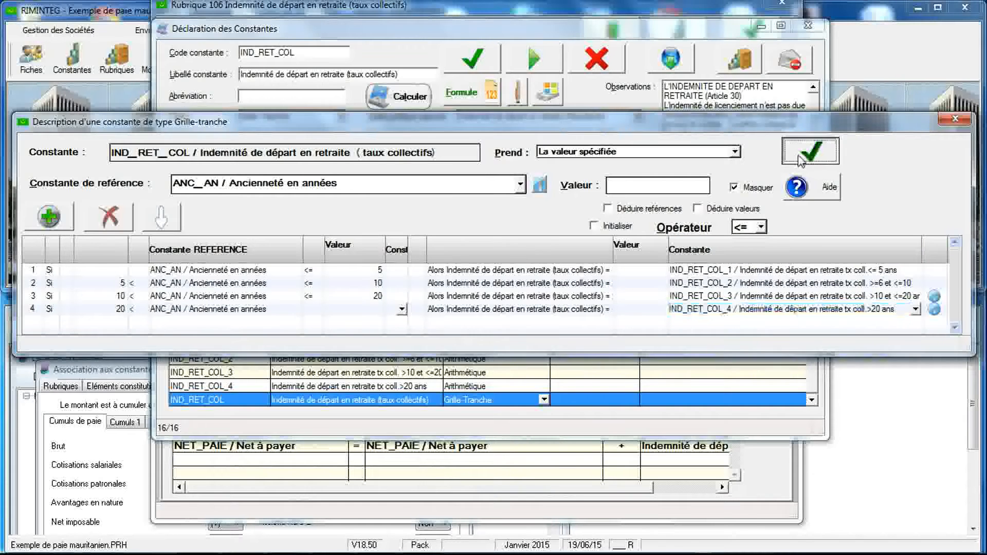
{"action": "left_click", "coordinate": [800, 161]}
{"action": "left_click", "coordinate": [502, 260]}
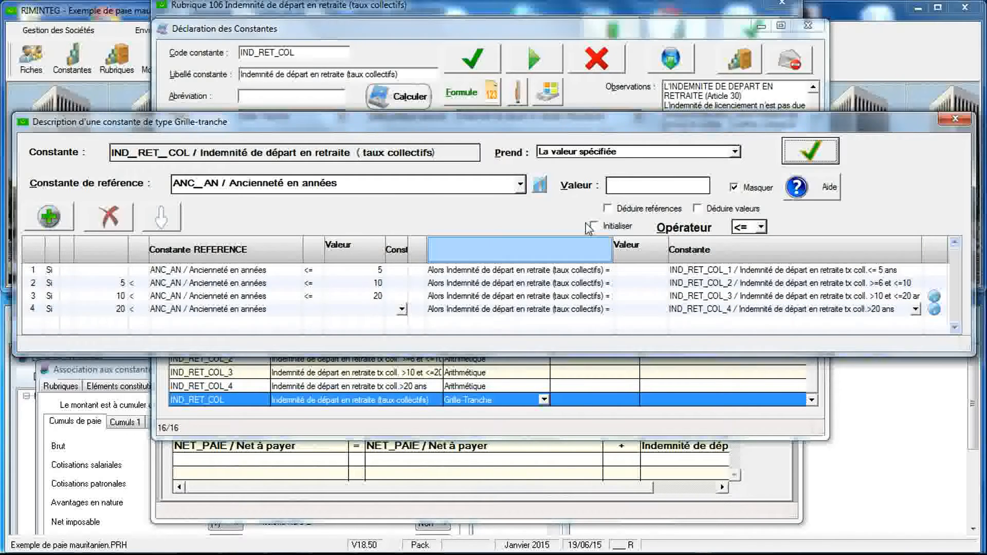
{"action": "left_click", "coordinate": [952, 121]}
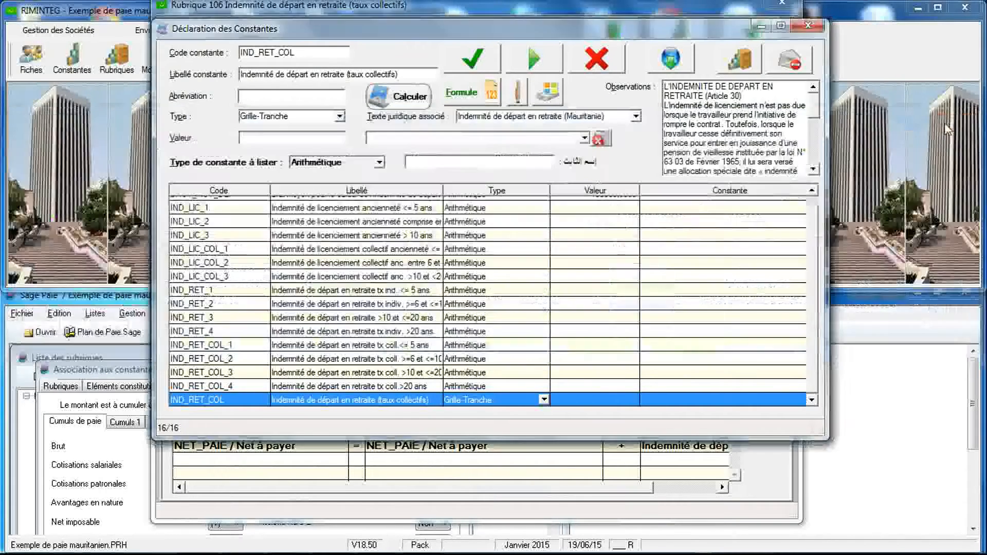
Open the constant calculator and load constant ANC_AN in the enlarged constant declaration window.
{"action": "left_click", "coordinate": [398, 99]}
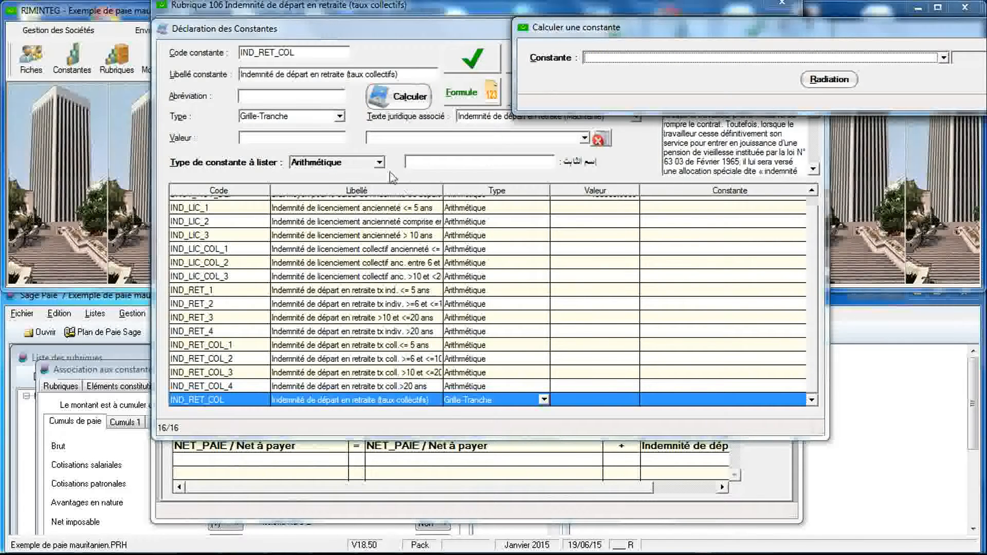
{"action": "double_click", "coordinate": [308, 54]}
{"action": "type", "text": "ANC_A"}
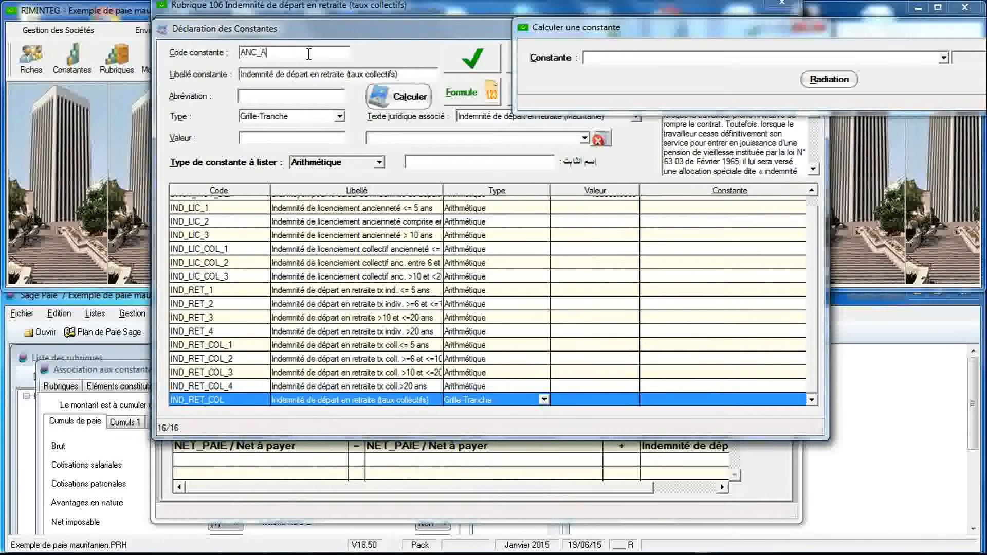
{"action": "type", "text": "N"}
{"action": "key", "text": "Tab"}
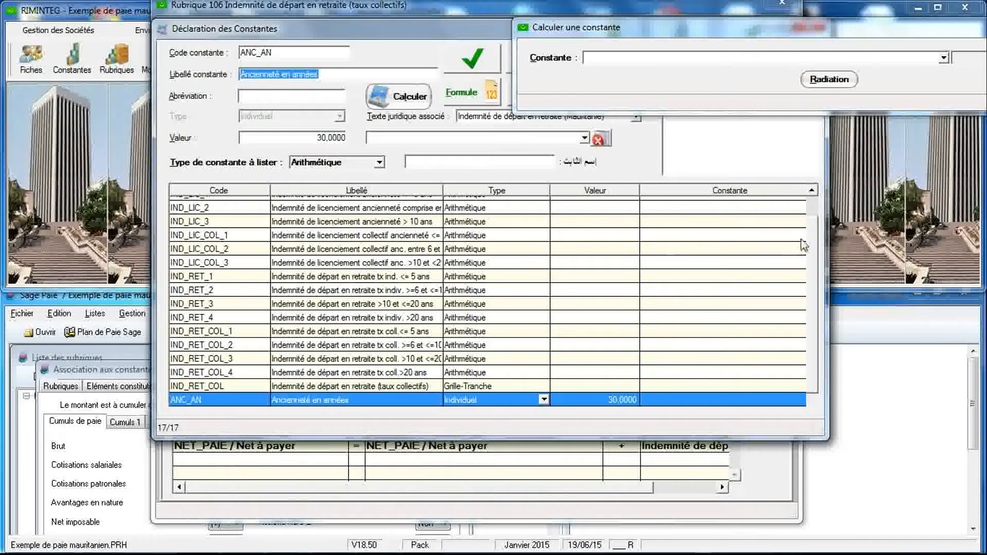
{"action": "left_click_drag", "start_coordinate": [705, 437], "coordinate": [694, 512]}
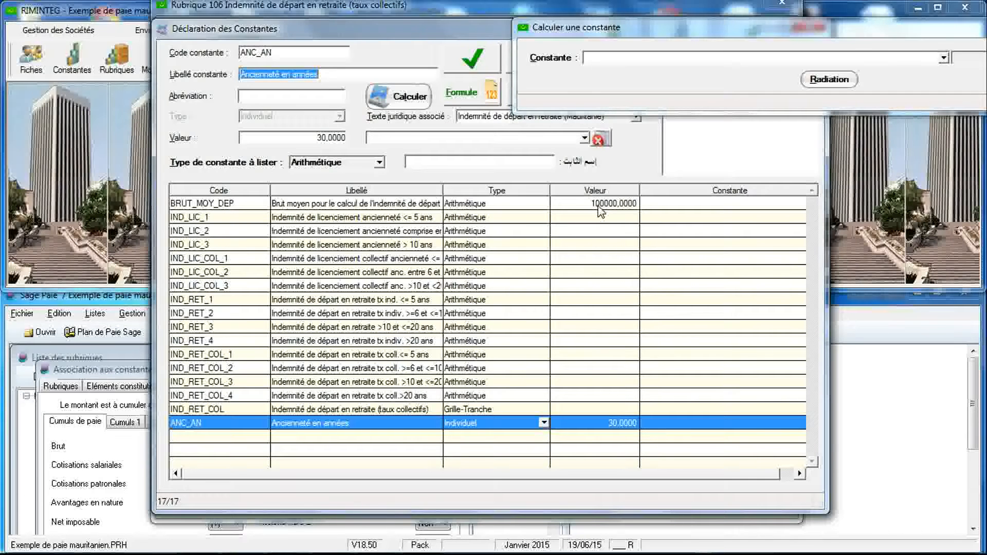
Set the value of ANC_AN to 4 and save the constant.
{"action": "left_click", "coordinate": [329, 139]}
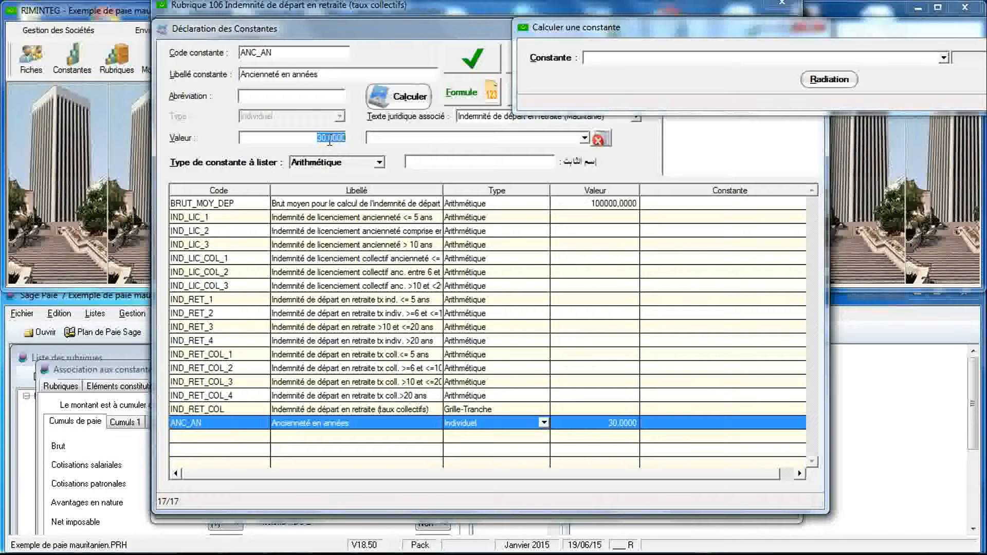
{"action": "type", "text": "4"}
{"action": "left_click", "coordinate": [472, 59]}
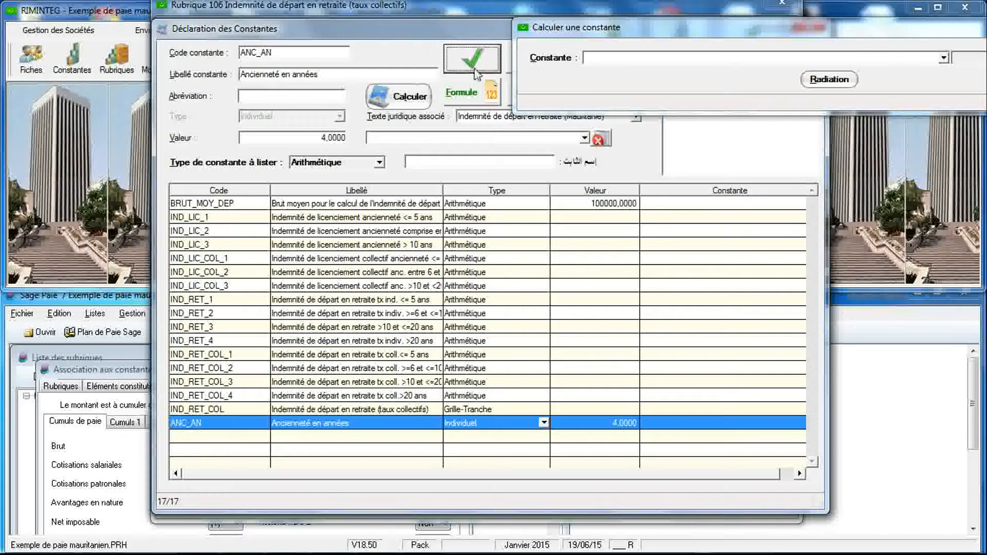
Calculate constant IND_RET_COL and rearrange the declaration and calculator windows so the full result can be read.
{"action": "left_click", "coordinate": [656, 58]}
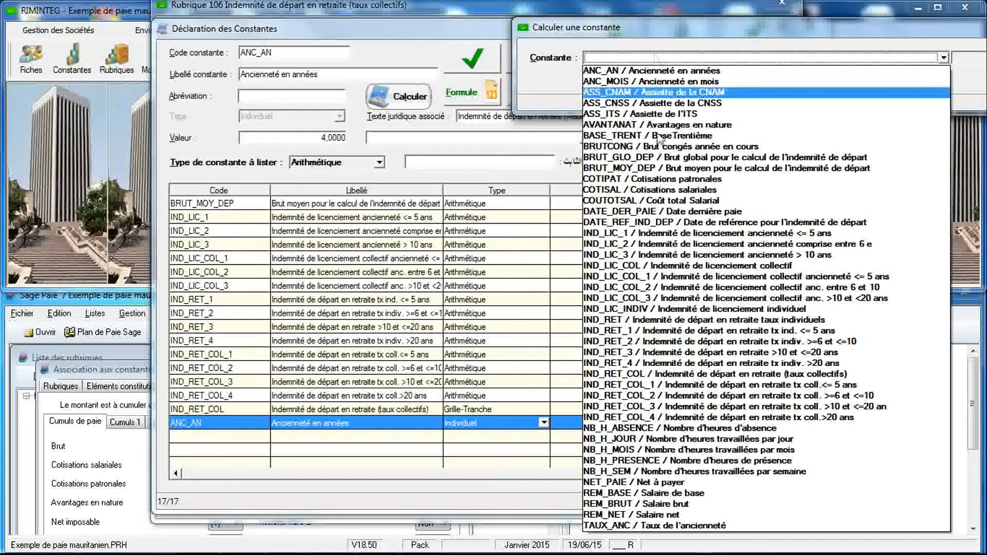
{"action": "left_click", "coordinate": [694, 375]}
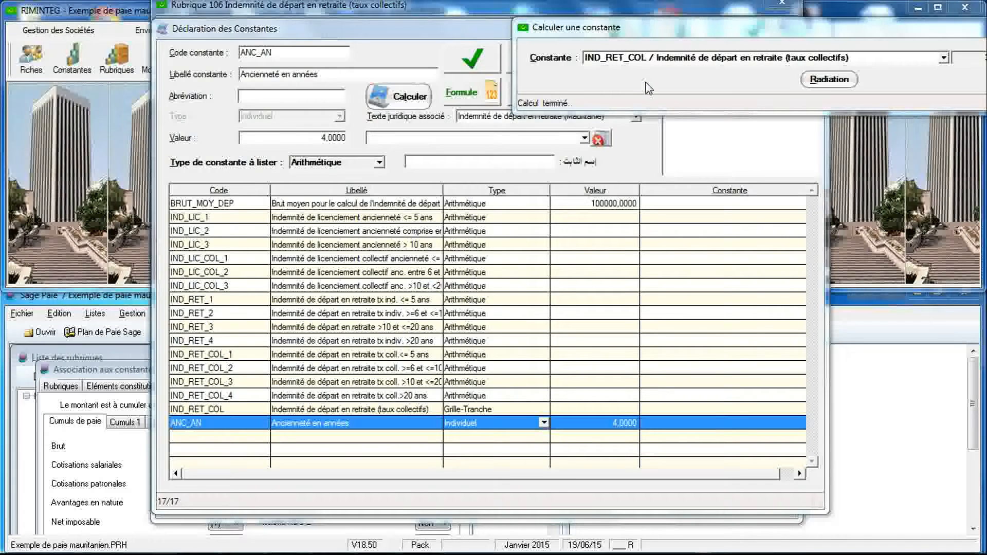
{"action": "mouse_move", "coordinate": [601, 28]}
{"action": "left_mouse_down"}
{"action": "mouse_move", "coordinate": [566, 31]}
{"action": "mouse_move", "coordinate": [585, 29]}
{"action": "left_mouse_up"}
{"action": "left_click_drag", "start_coordinate": [419, 36], "coordinate": [346, 36]}
{"action": "left_click_drag", "start_coordinate": [535, 34], "coordinate": [477, 50]}
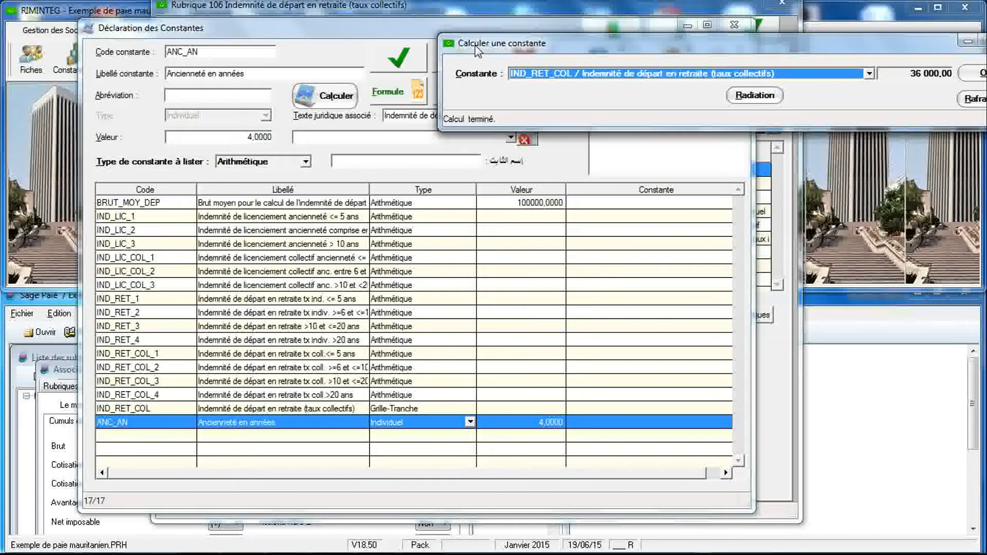
{"action": "left_click_drag", "start_coordinate": [361, 37], "coordinate": [340, 38]}
{"action": "left_click_drag", "start_coordinate": [494, 51], "coordinate": [477, 50]}
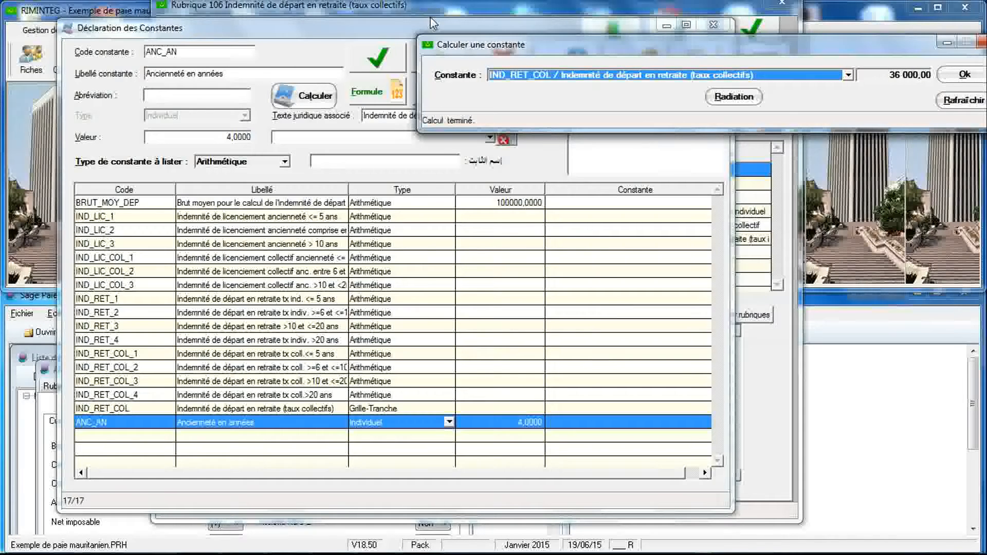
{"action": "left_click_drag", "start_coordinate": [403, 33], "coordinate": [383, 35]}
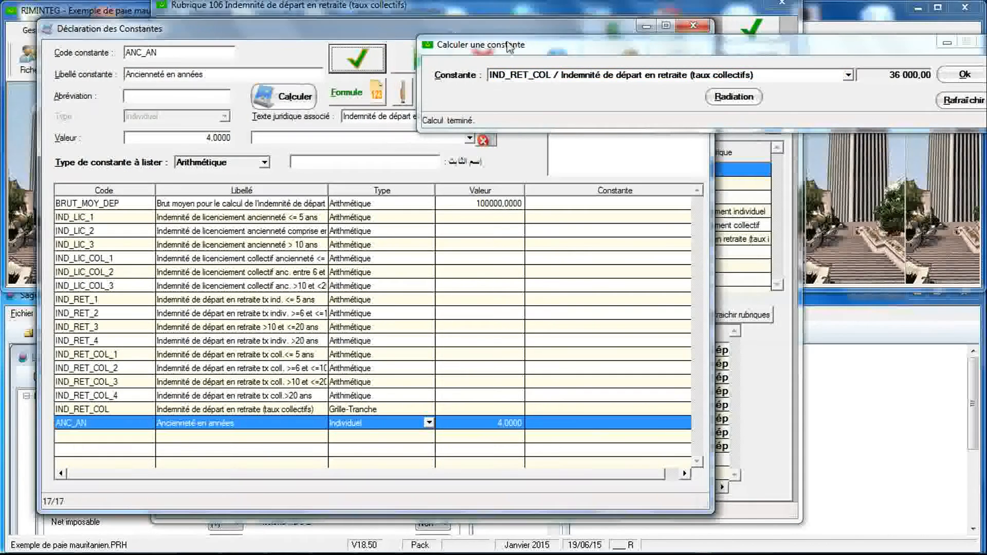
{"action": "left_click_drag", "start_coordinate": [522, 47], "coordinate": [501, 46]}
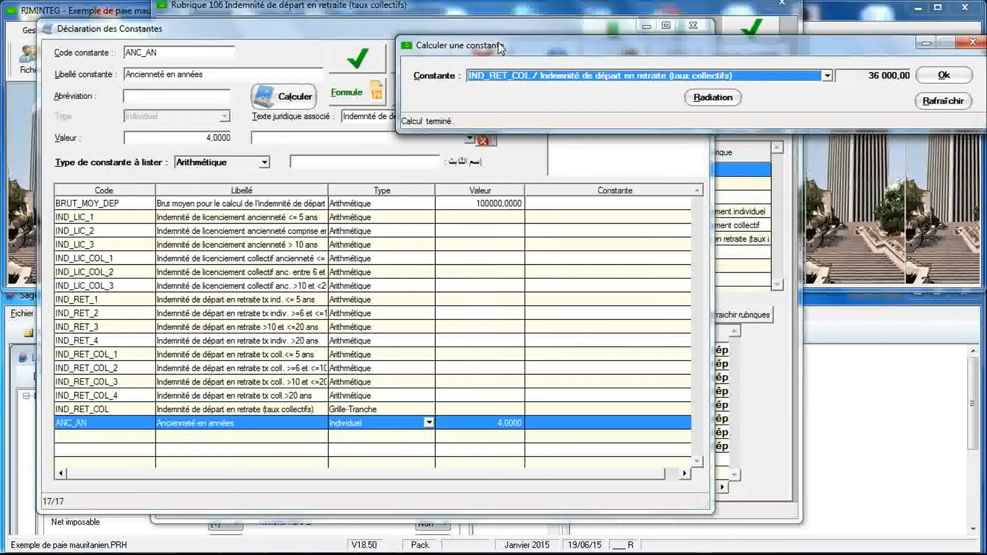
Open the radiation indemnity calculation, choosing the collective dismissal rates and the departure type Mise à la retraite.
{"action": "left_click", "coordinate": [701, 99]}
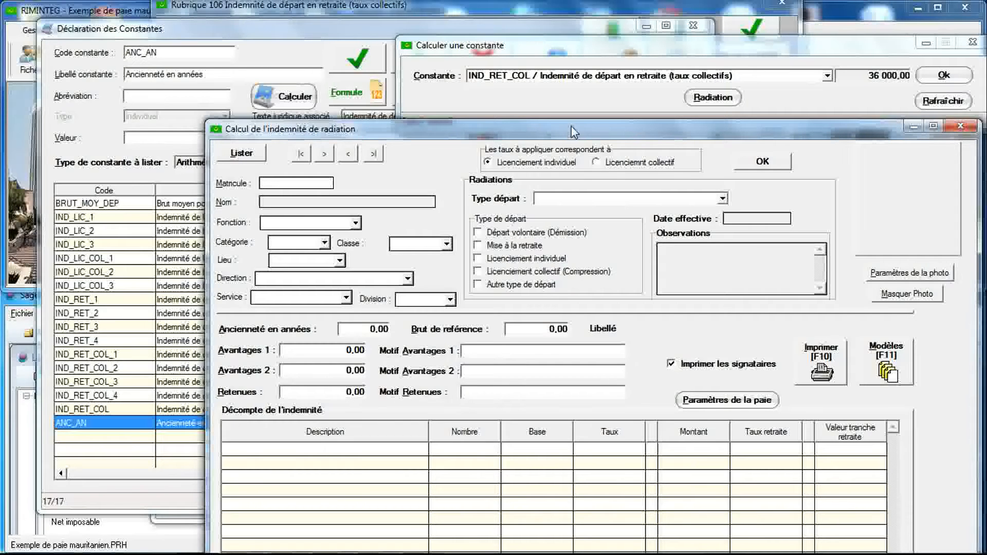
{"action": "left_click", "coordinate": [602, 164]}
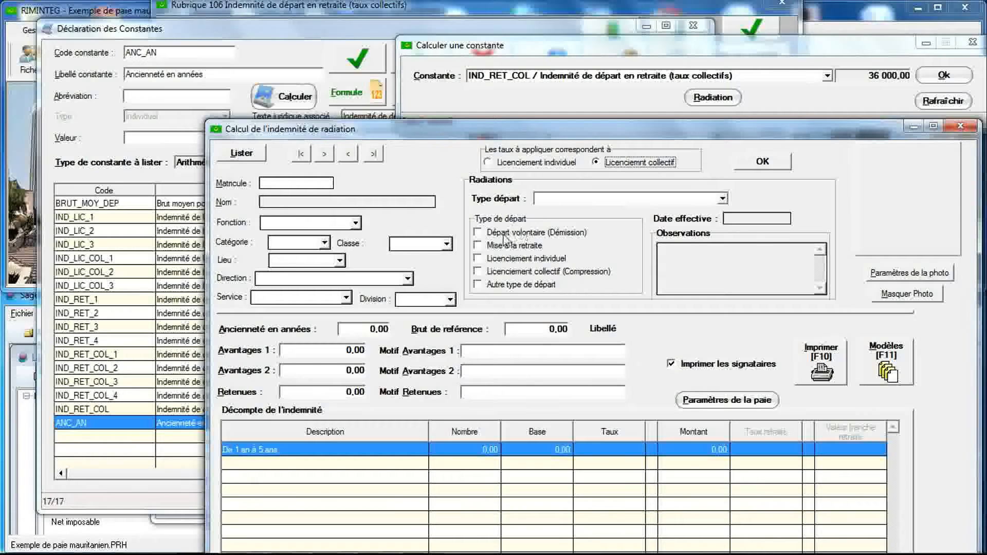
{"action": "left_click", "coordinate": [481, 246]}
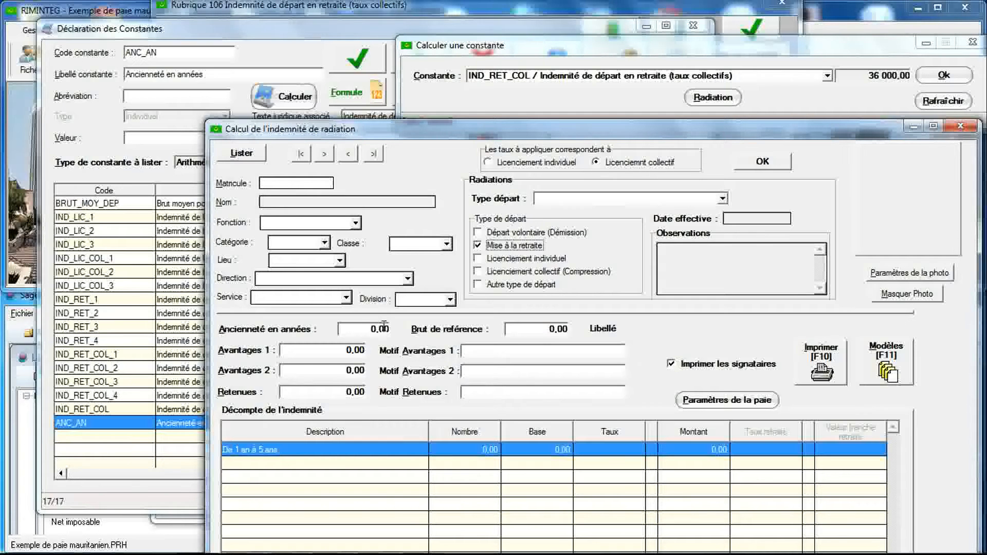
Enter a seniority of 4 years and a reference gross of 100000 to compute the indemnity breakdown.
{"action": "left_click", "coordinate": [379, 328]}
{"action": "type", "text": "4"}
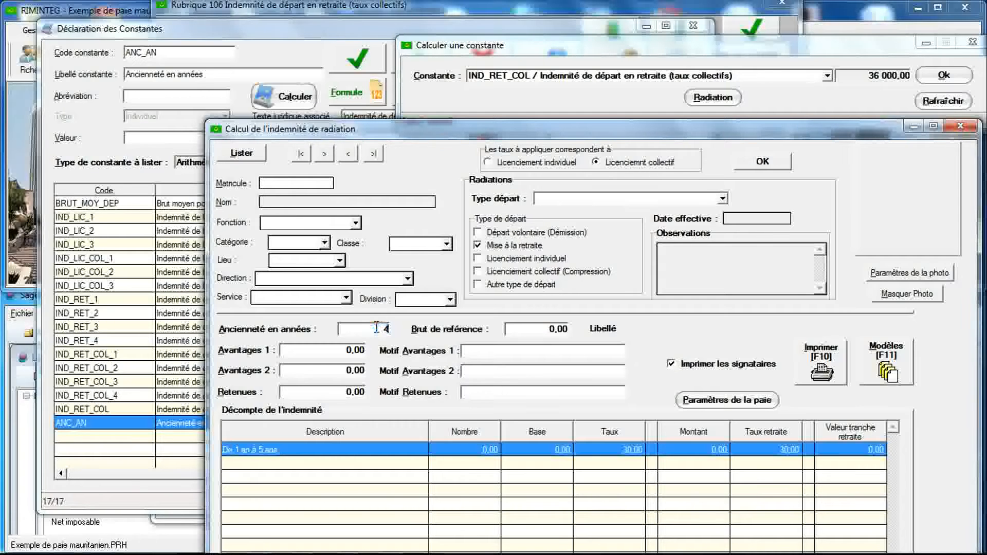
{"action": "left_click", "coordinate": [526, 329]}
{"action": "type", "text": "100000"}
{"action": "key", "text": "Tab"}
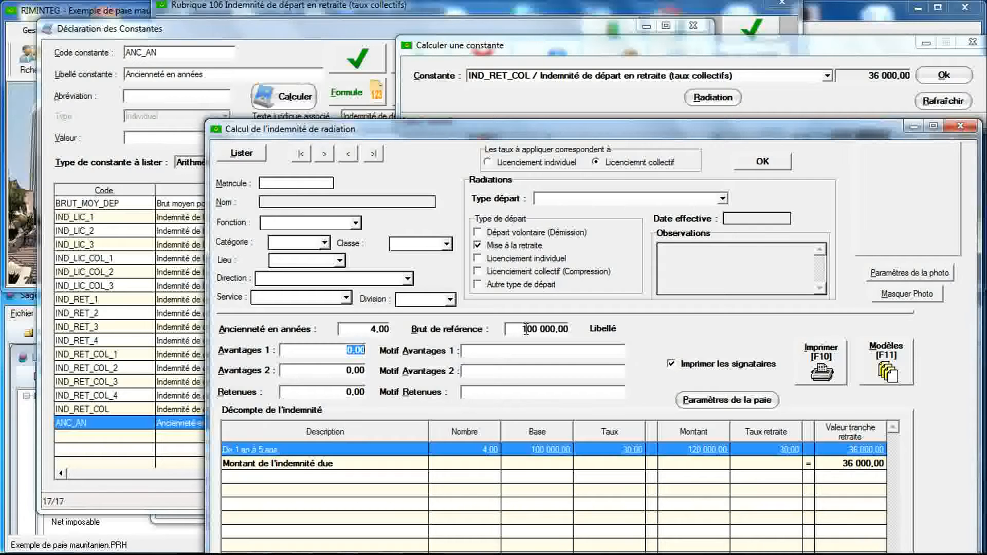
Switch the radiation calculation to individual dismissal rates and calculate constant IND_RET for comparison.
{"action": "left_click", "coordinate": [543, 163]}
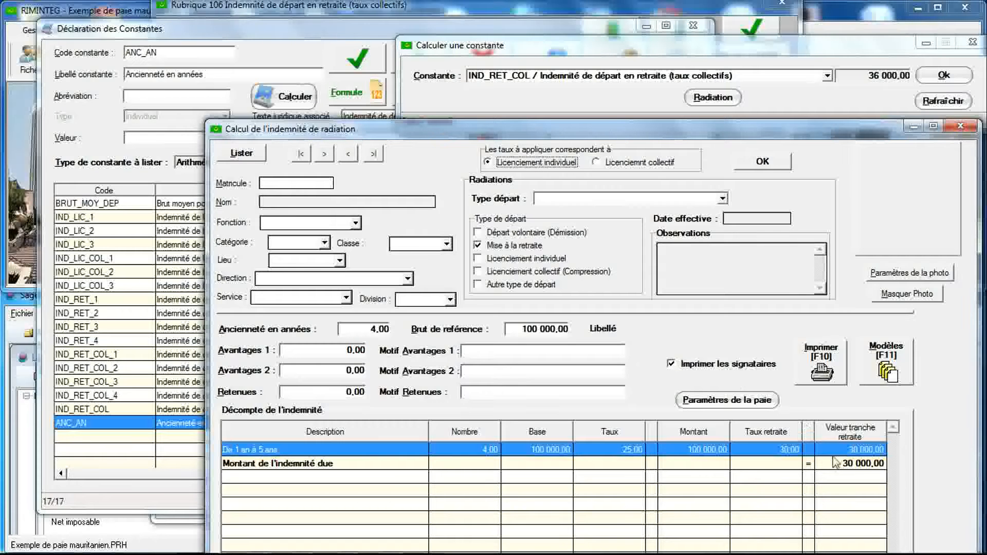
{"action": "left_click", "coordinate": [827, 77]}
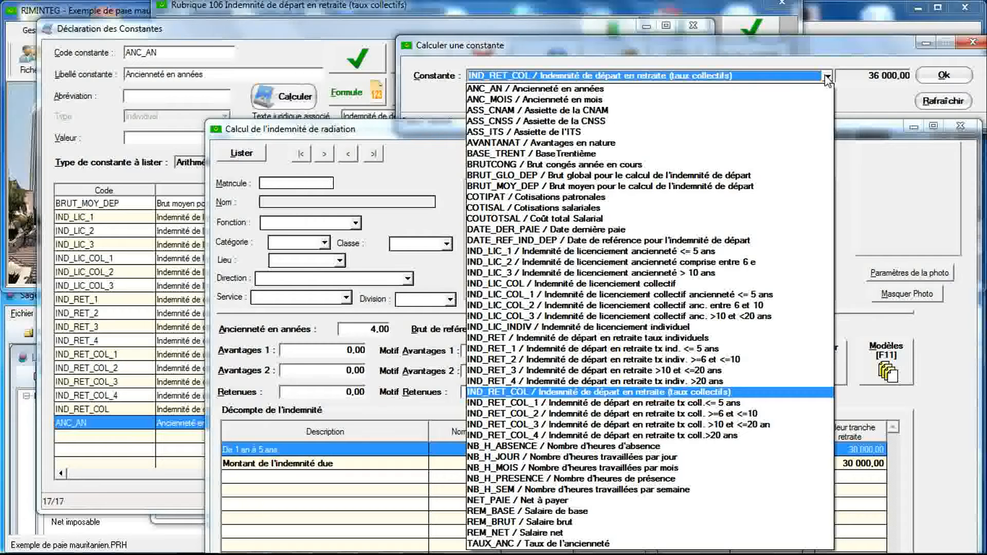
{"action": "left_click", "coordinate": [740, 339]}
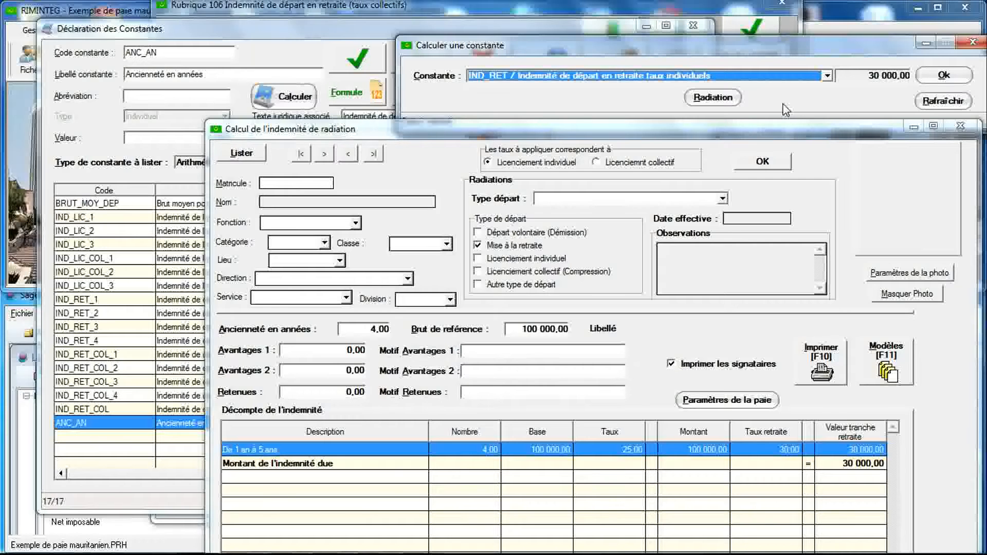
Move the radiation calculation off the constant's value, set ANC_AN to 8 and save it.
{"action": "left_click_drag", "start_coordinate": [354, 134], "coordinate": [404, 140]}
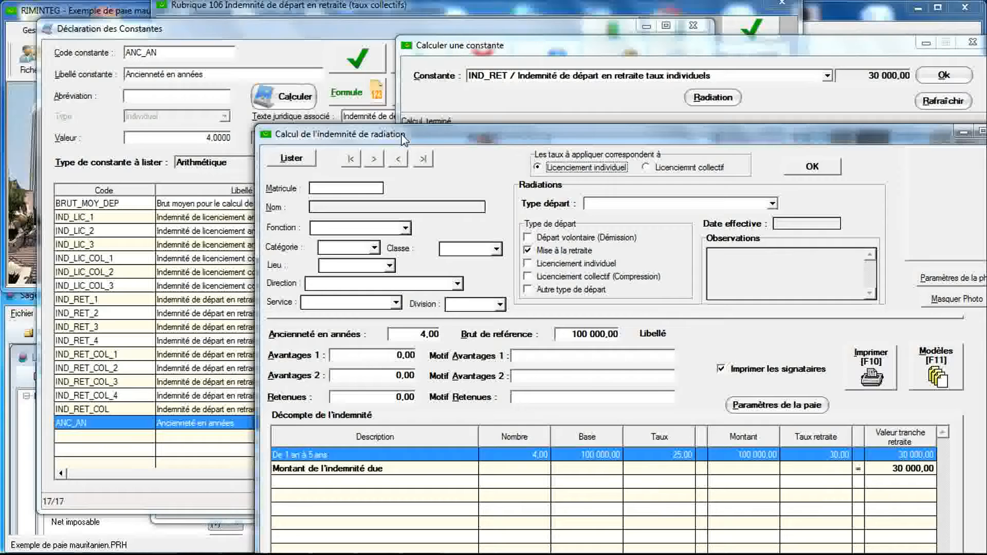
{"action": "left_click", "coordinate": [211, 140]}
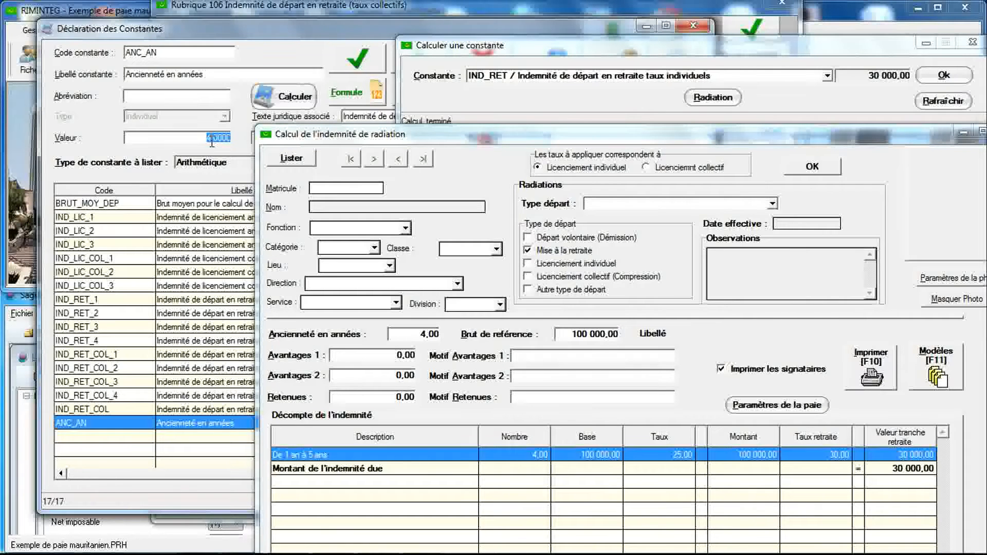
{"action": "type", "text": "8"}
{"action": "left_click", "coordinate": [349, 67]}
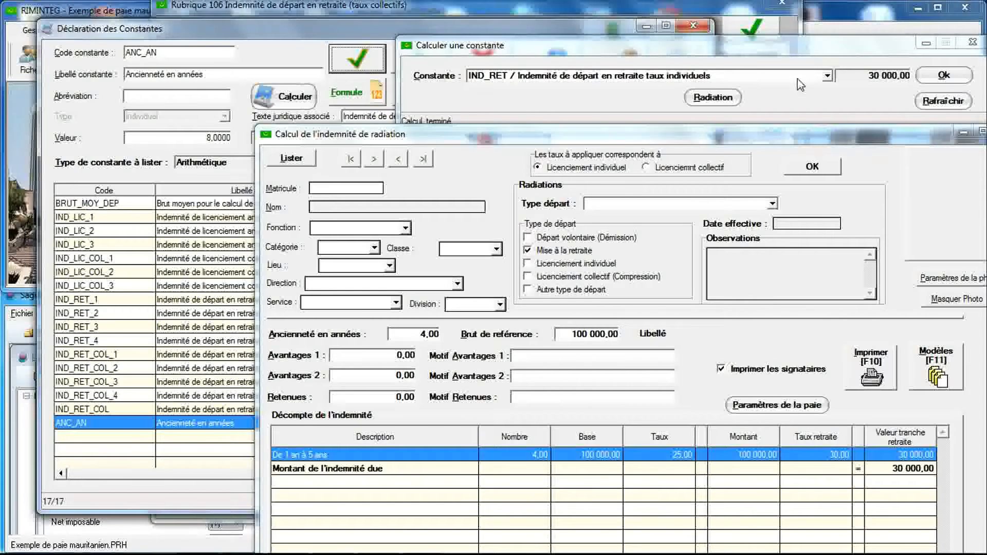
Recalculate constant IND_RET and set the radiation calculation's seniority to 8 years to compare the individual-rate results.
{"action": "left_click", "coordinate": [930, 78]}
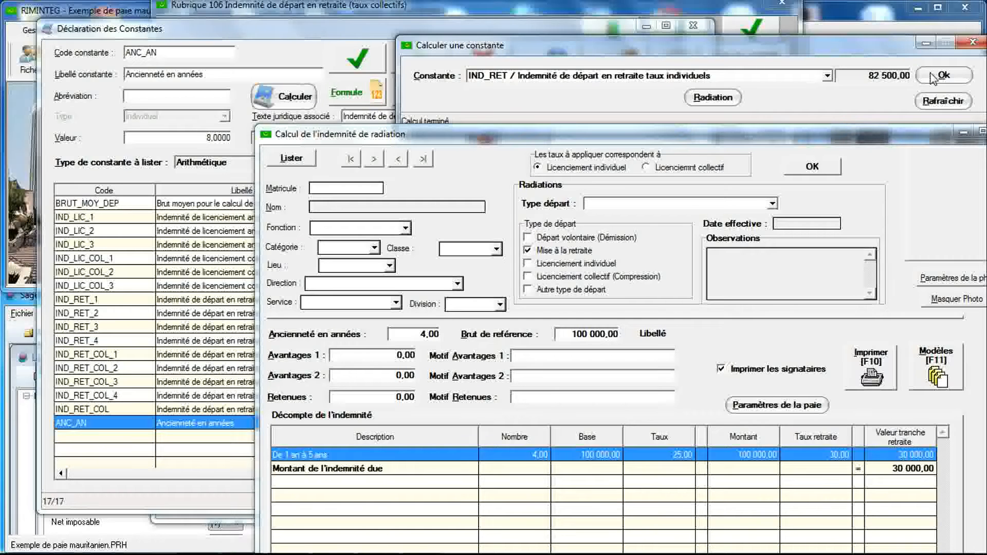
{"action": "left_click", "coordinate": [932, 77]}
{"action": "left_click", "coordinate": [417, 335]}
{"action": "type", "text": "8"}
{"action": "key", "text": "Tab"}
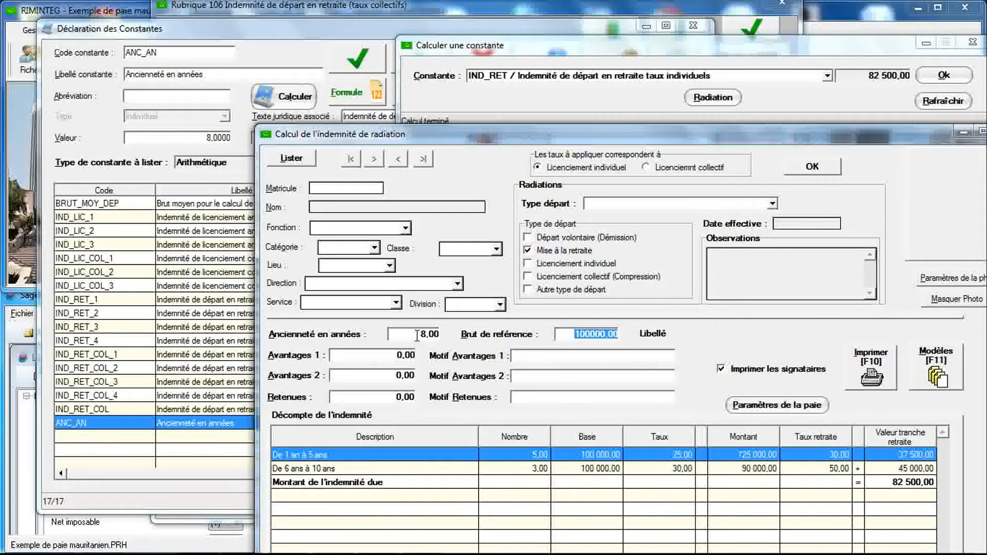
Switch the radiation calculation to collective dismissal rates and calculate constant IND_RET_COL for comparison.
{"action": "left_click", "coordinate": [663, 170]}
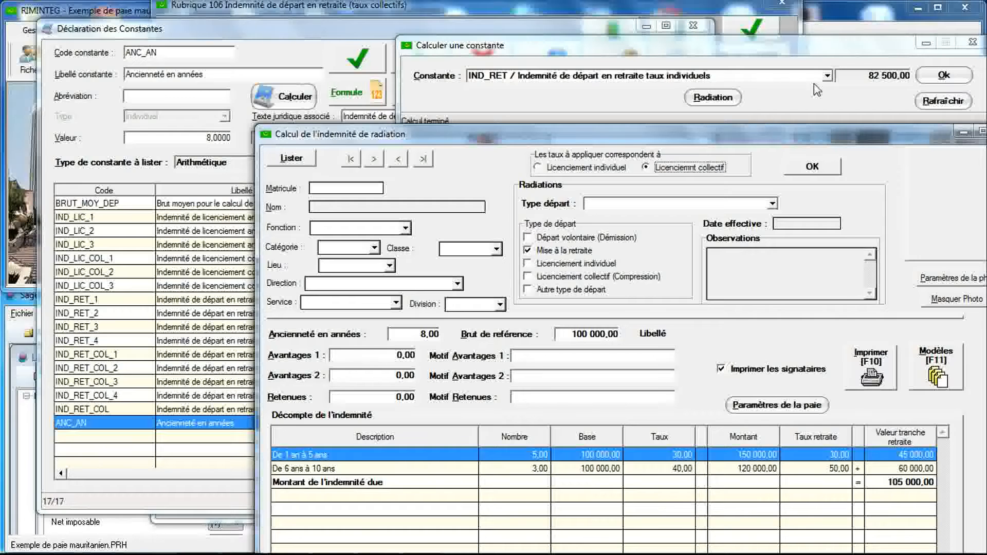
{"action": "left_click", "coordinate": [827, 75]}
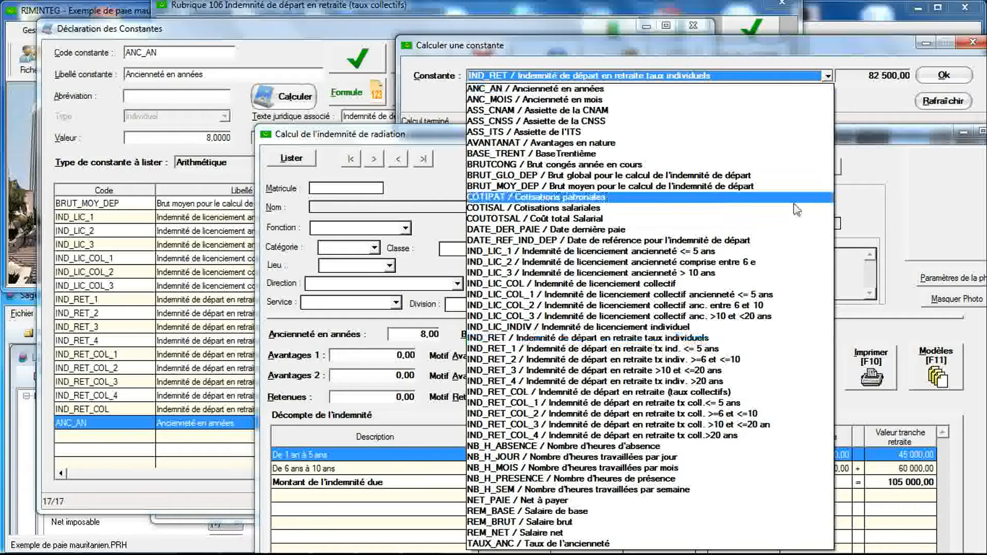
{"action": "left_click", "coordinate": [735, 391]}
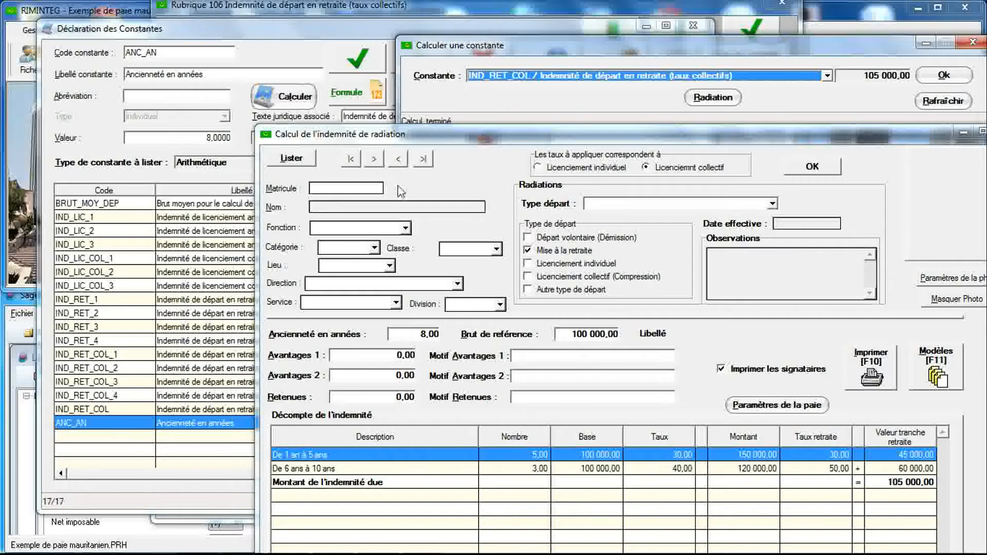
Set constant ANC_AN to 18, save it and recalculate IND_RET_COL.
{"action": "left_click", "coordinate": [208, 137]}
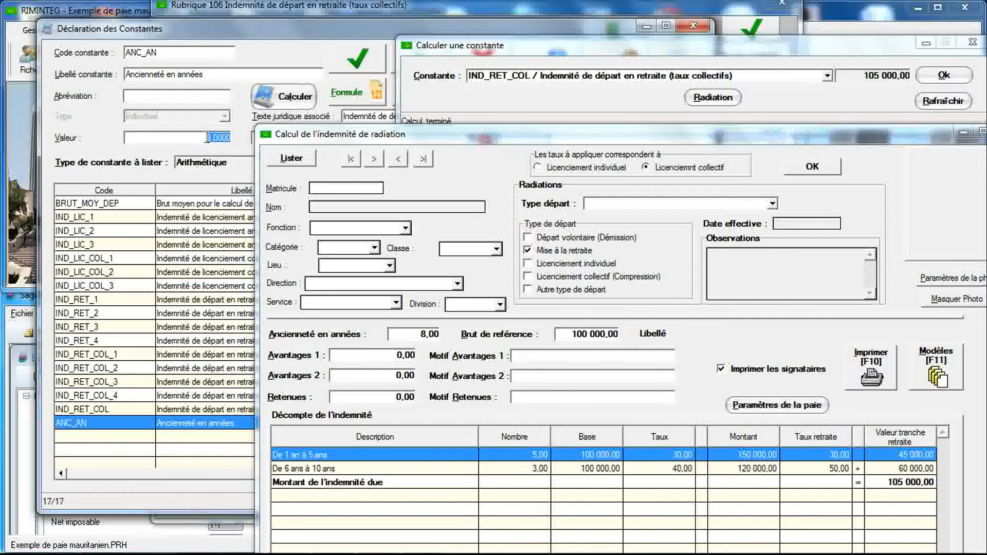
{"action": "type", "text": "18"}
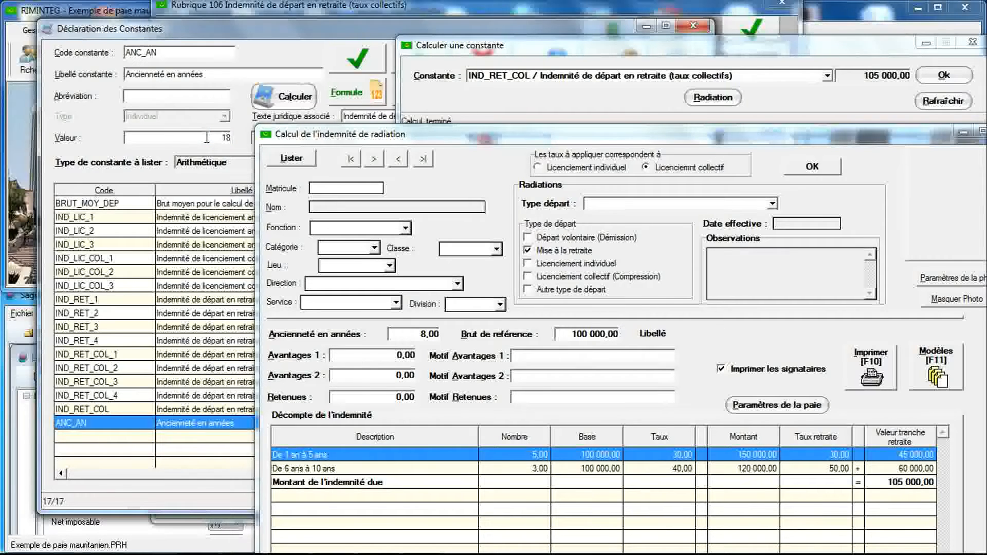
{"action": "left_click", "coordinate": [351, 61]}
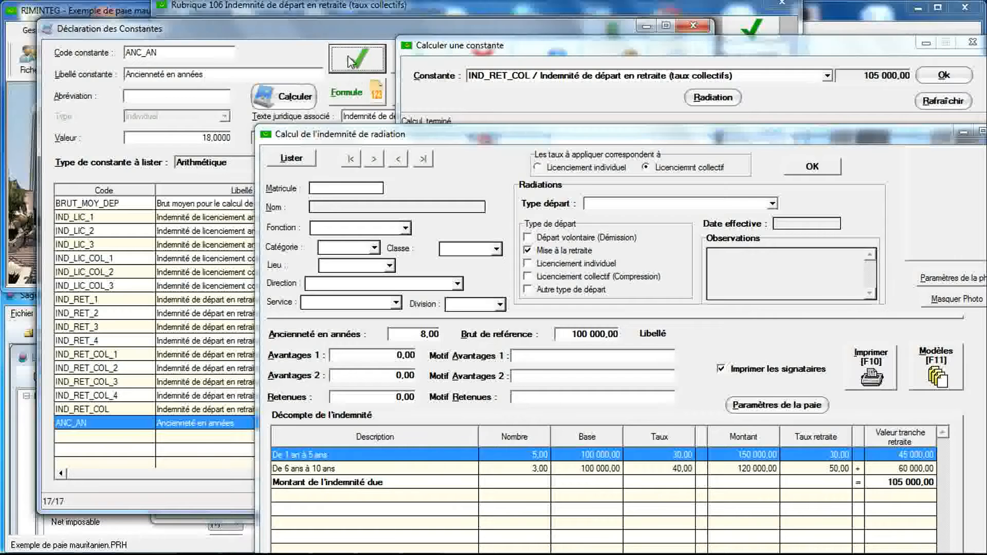
{"action": "left_click", "coordinate": [934, 83]}
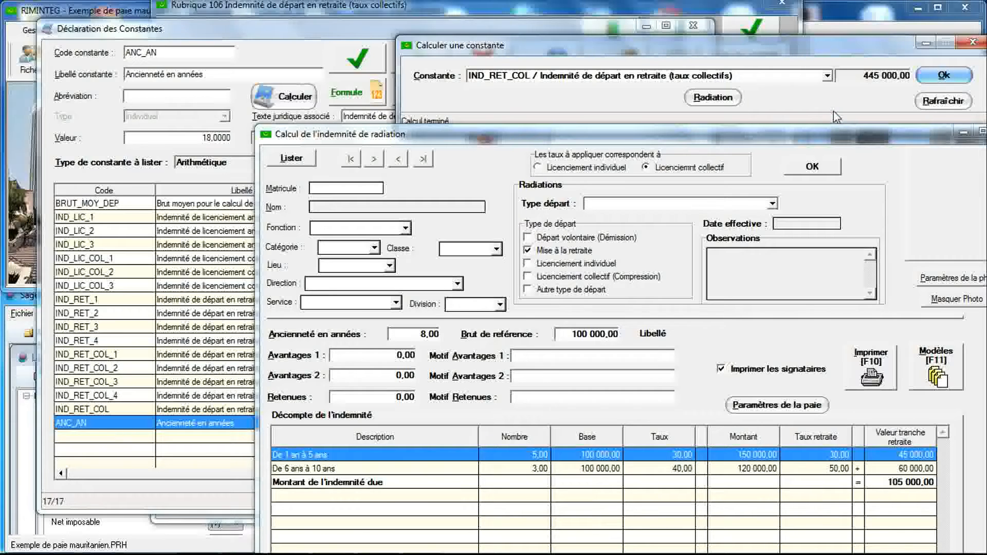
Set the seniority in the radiation calculation to 18 years to update the collective-rate breakdown.
{"action": "left_click", "coordinate": [422, 336]}
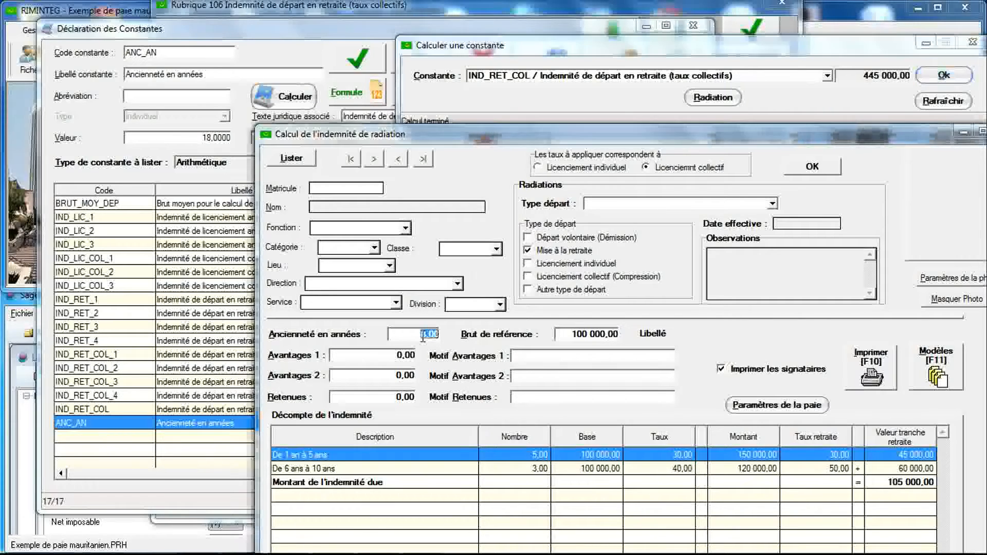
{"action": "type", "text": "18"}
{"action": "key", "text": "Tab"}
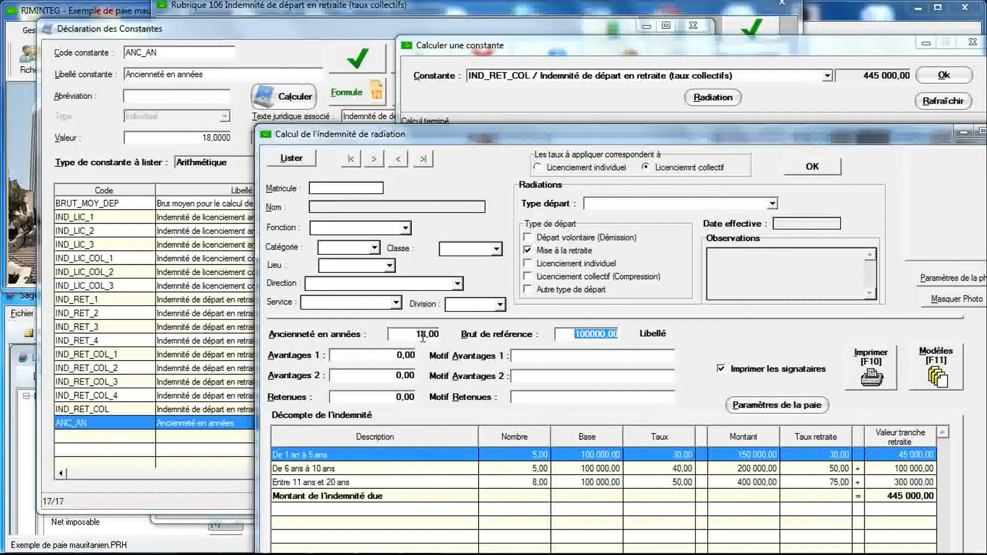
Switch the 18-year radiation calculation to individual dismissal rates and calculate constant IND_RET for comparison.
{"action": "left_click", "coordinate": [568, 170]}
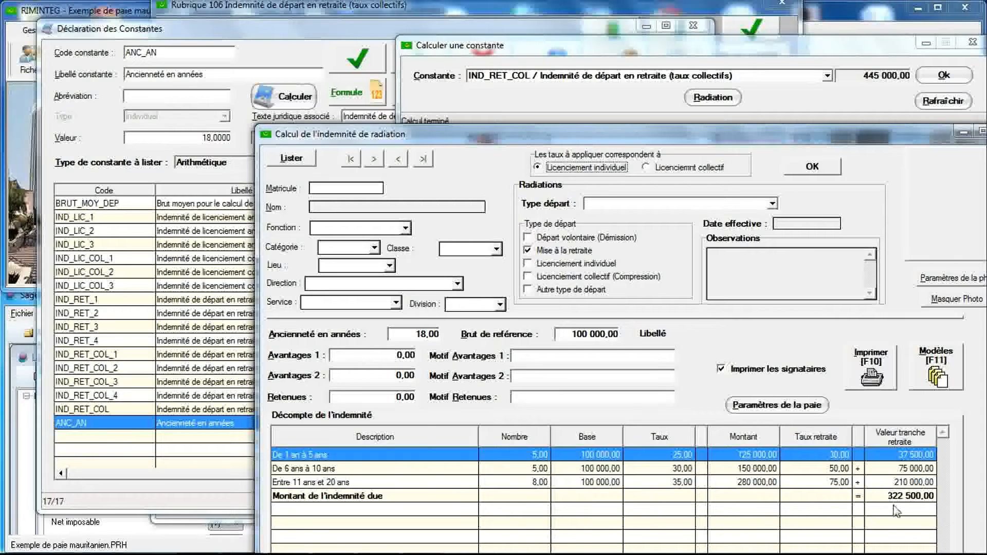
{"action": "left_click", "coordinate": [827, 76]}
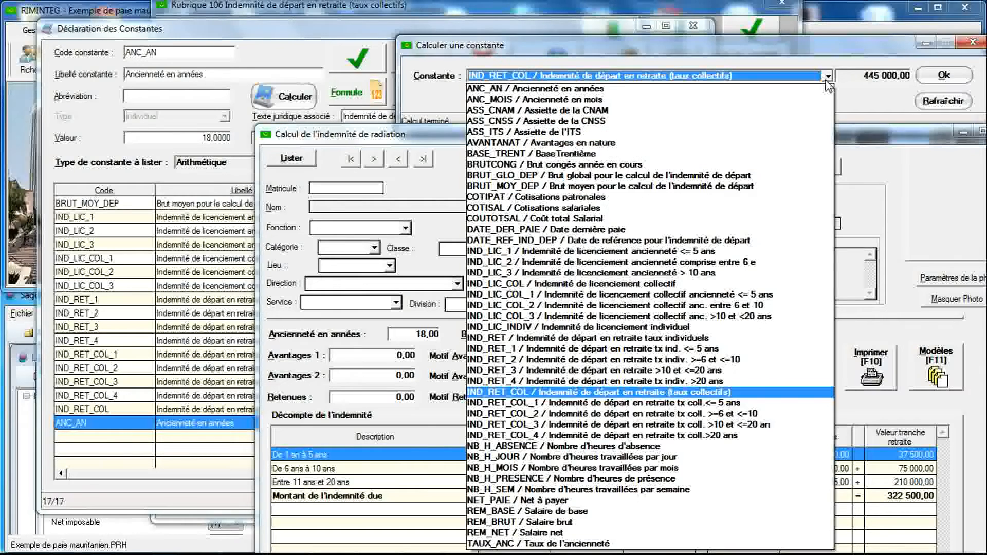
{"action": "left_click", "coordinate": [744, 326]}
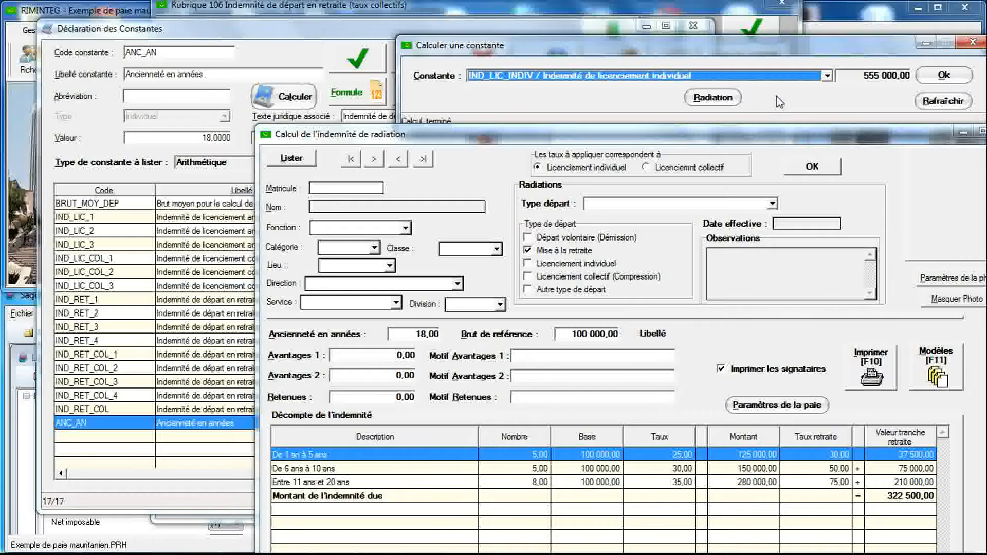
{"action": "left_click", "coordinate": [827, 76]}
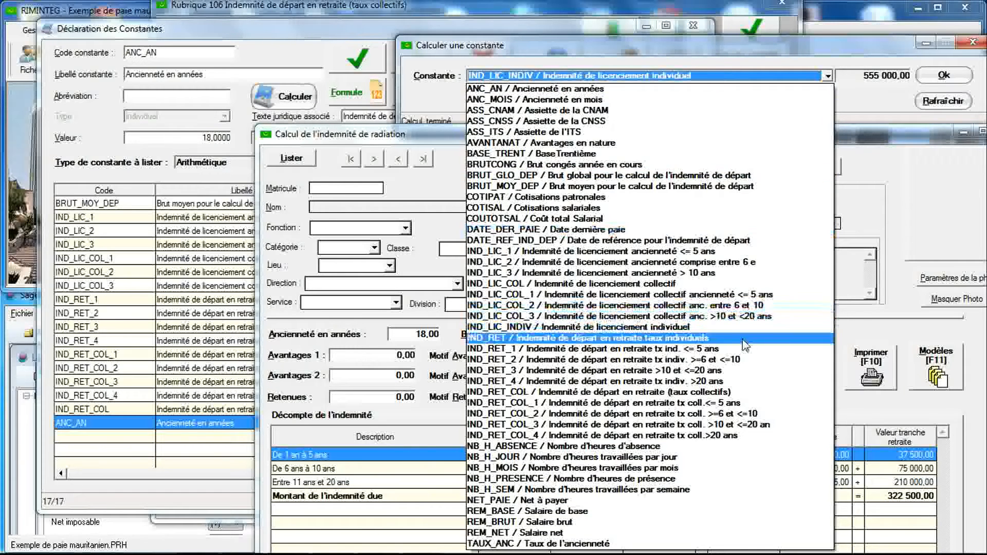
{"action": "left_click", "coordinate": [743, 338]}
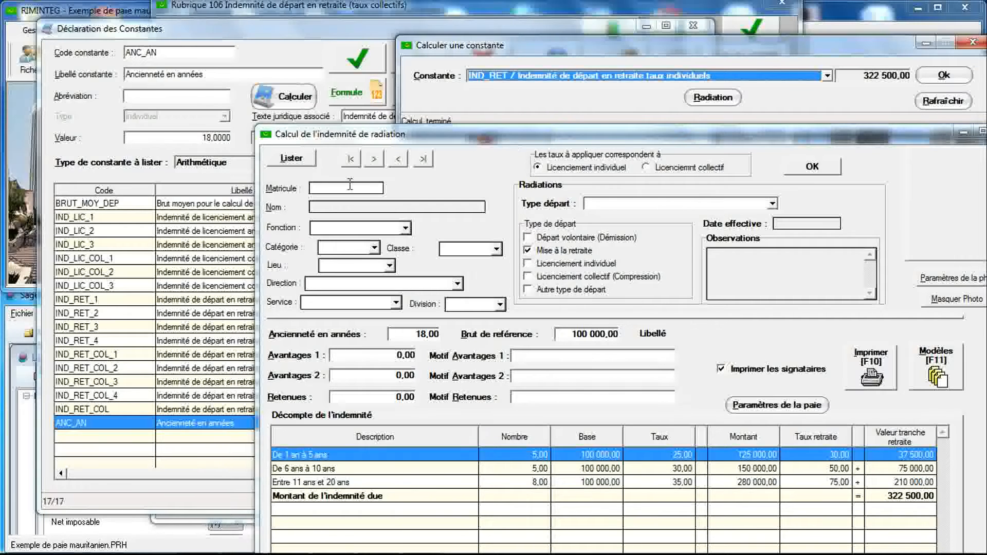
Set constant ANC_AN to 35, save it and recalculate IND_RET.
{"action": "left_click", "coordinate": [200, 137]}
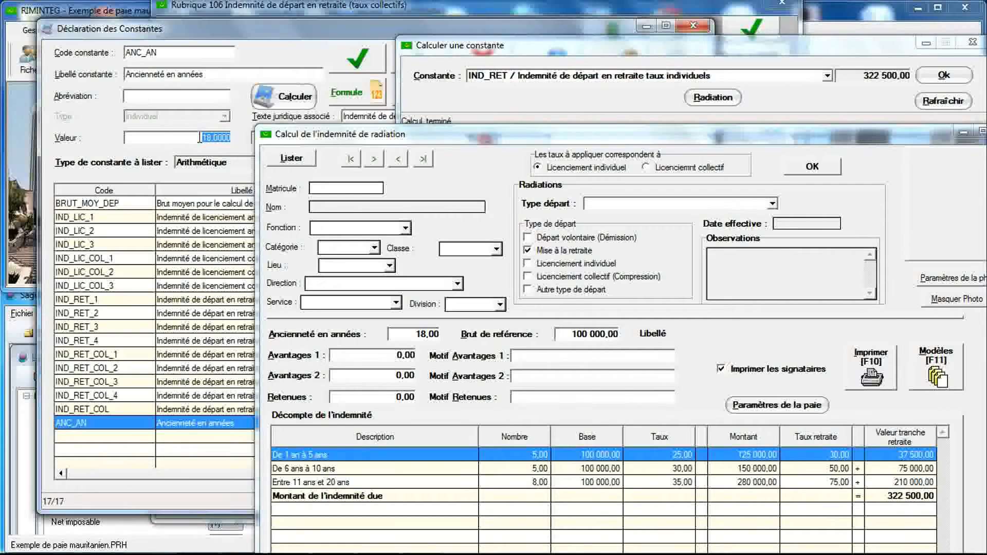
{"action": "type", "text": "35"}
{"action": "left_click", "coordinate": [359, 67]}
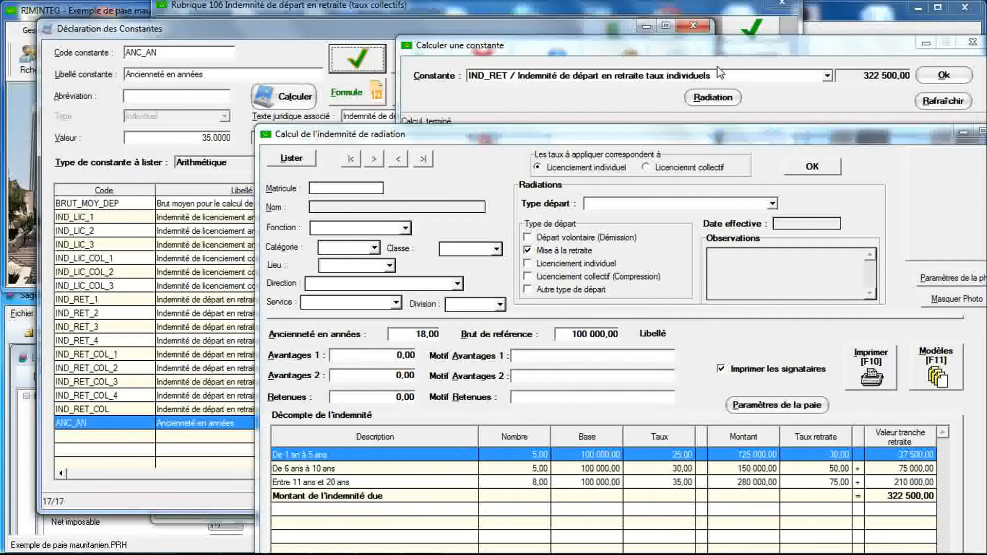
{"action": "left_click", "coordinate": [933, 75]}
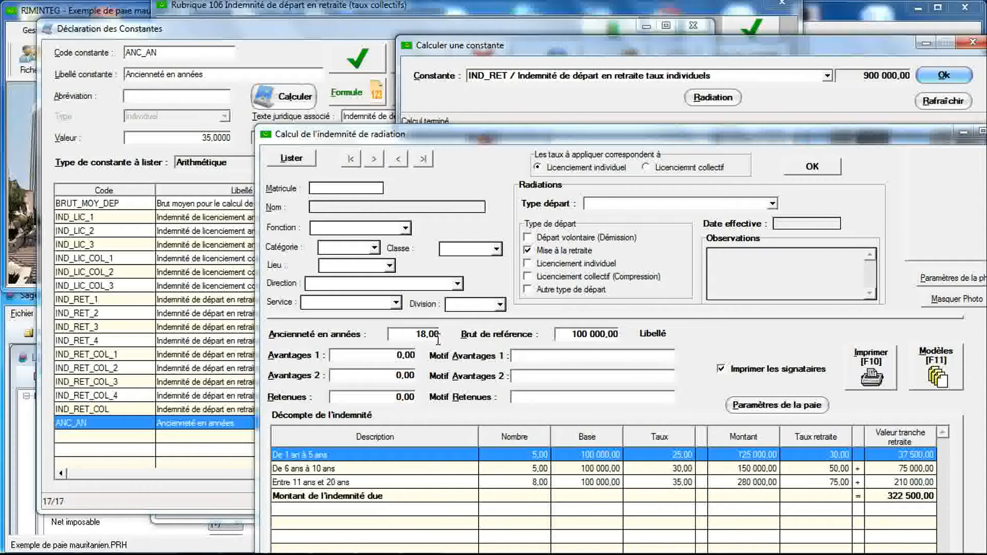
Set the seniority in the radiation calculation to 35 years to update the individual-rate breakdown.
{"action": "double_click", "coordinate": [420, 334]}
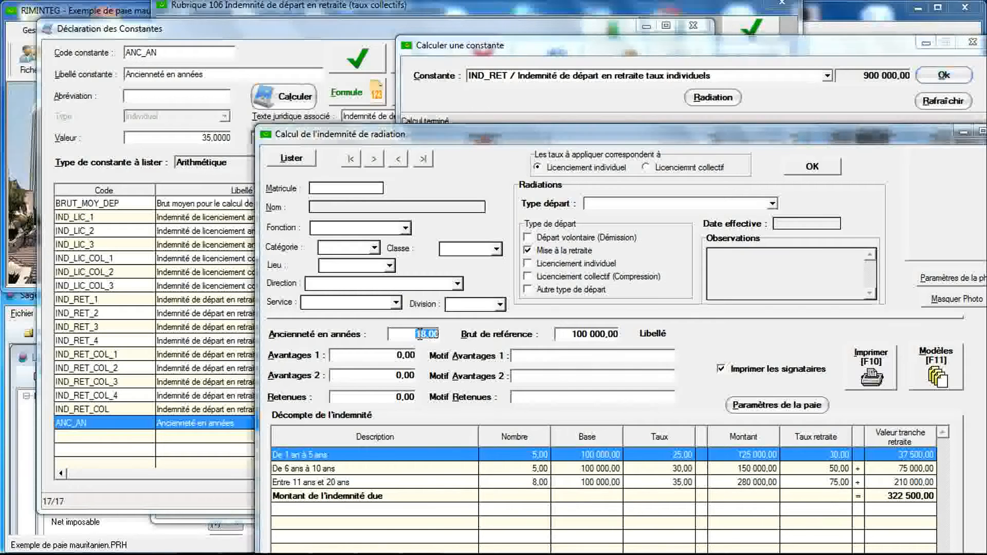
{"action": "type", "text": "35"}
{"action": "key", "text": "Tab"}
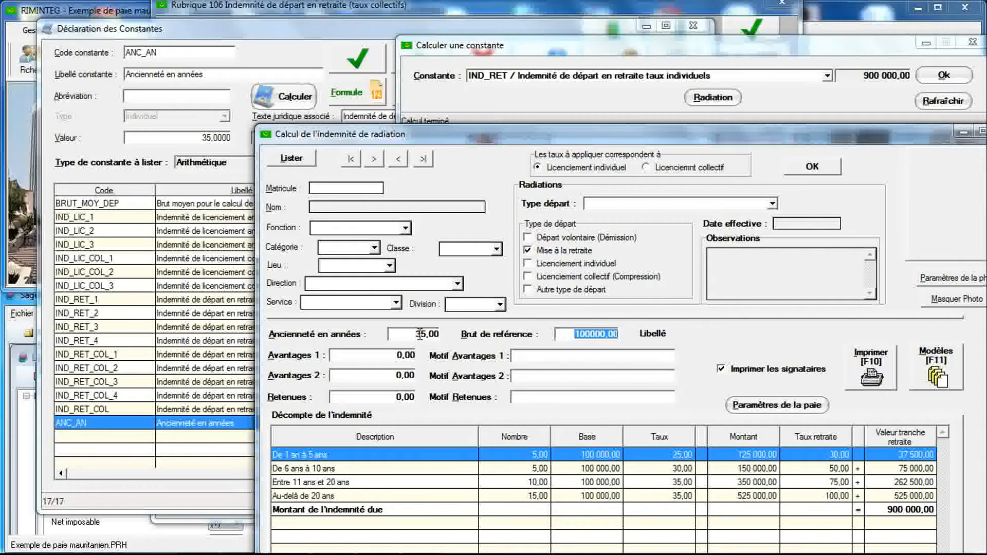
Apply collective dismissal rates to the 35-year radiation calculation and calculate constant IND_RET_COL for comparison.
{"action": "left_click", "coordinate": [681, 170]}
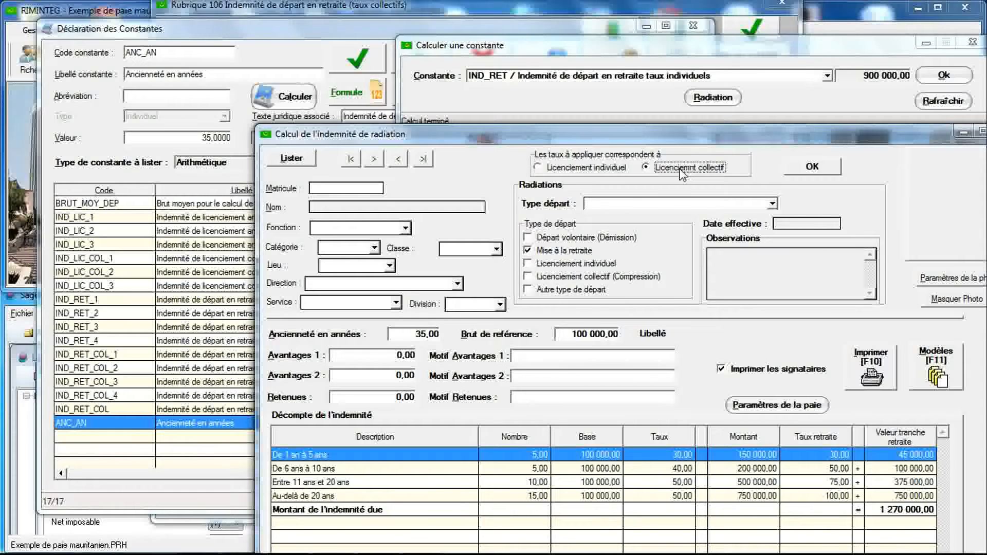
{"action": "left_click", "coordinate": [827, 76]}
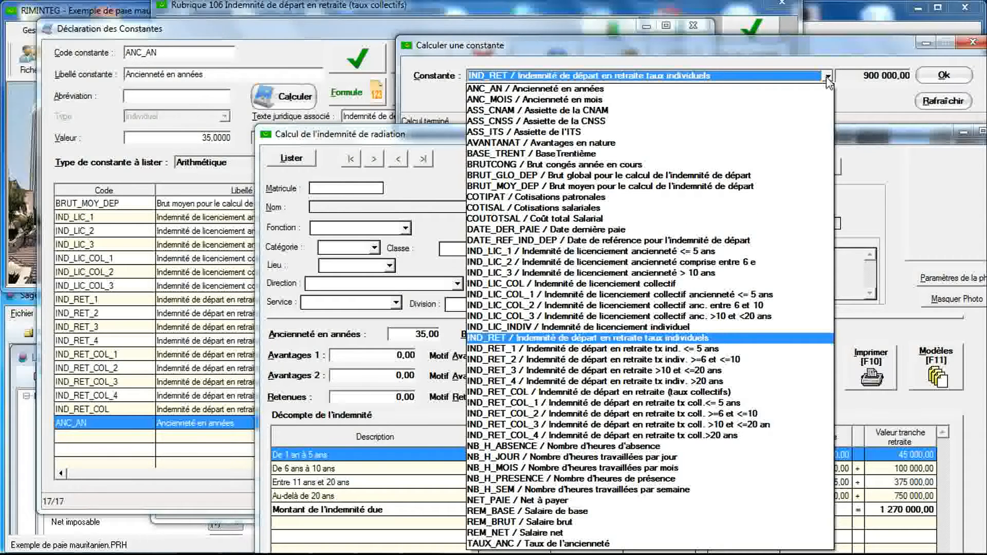
{"action": "left_click", "coordinate": [726, 393]}
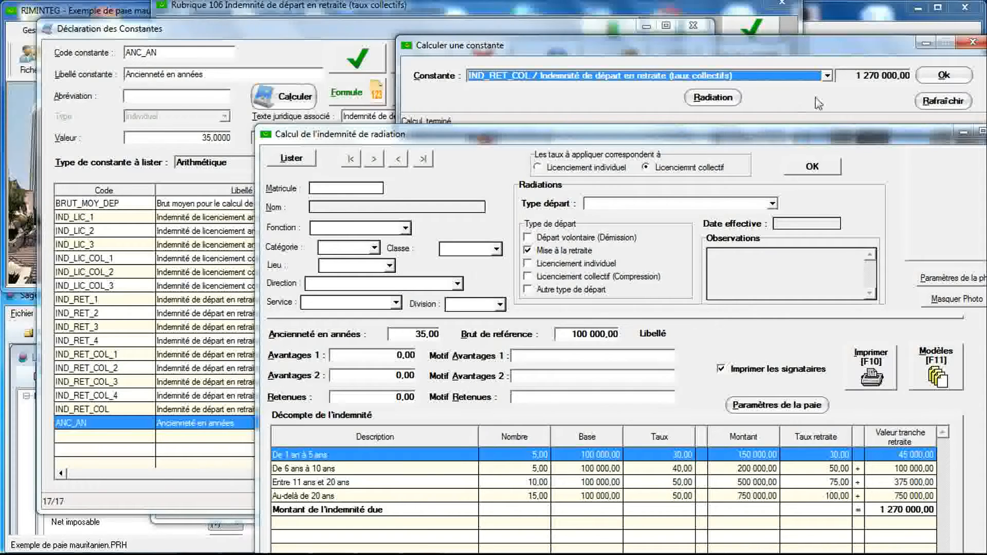
Close the constant calculation and declaration windows, assign constant IND_RET_COL to rubrique 106 and save the rubrique.
{"action": "left_click", "coordinate": [968, 46]}
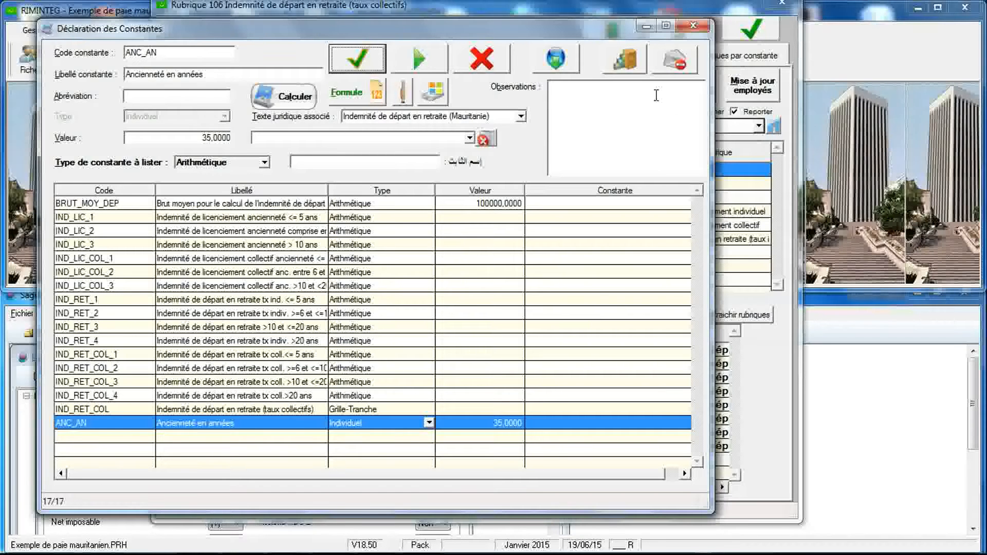
{"action": "left_click", "coordinate": [692, 25]}
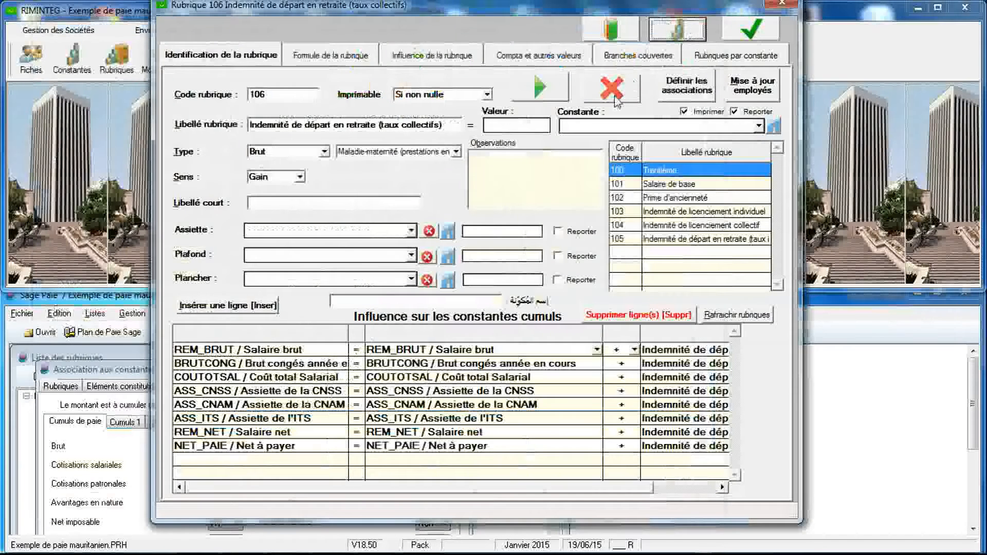
{"action": "left_click", "coordinate": [759, 126]}
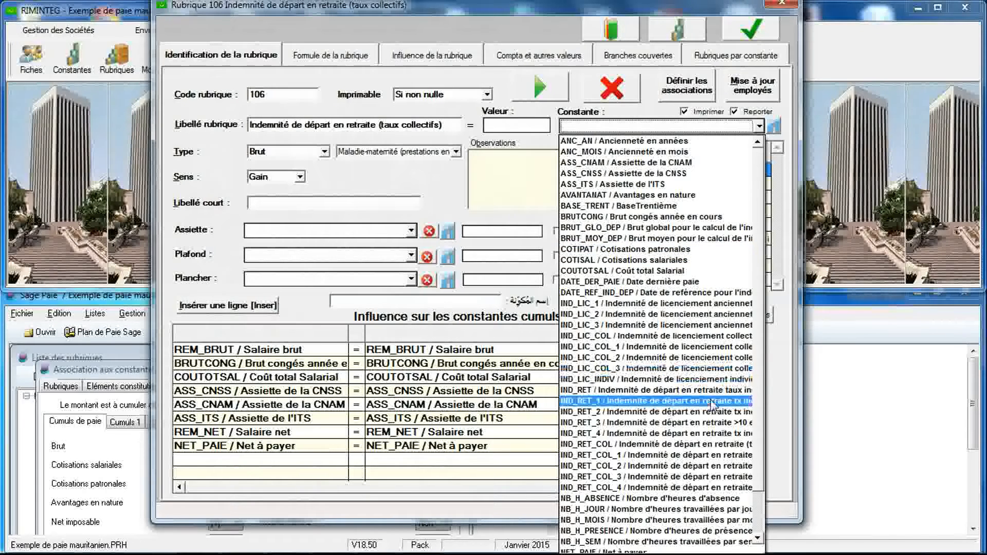
{"action": "left_click", "coordinate": [706, 445]}
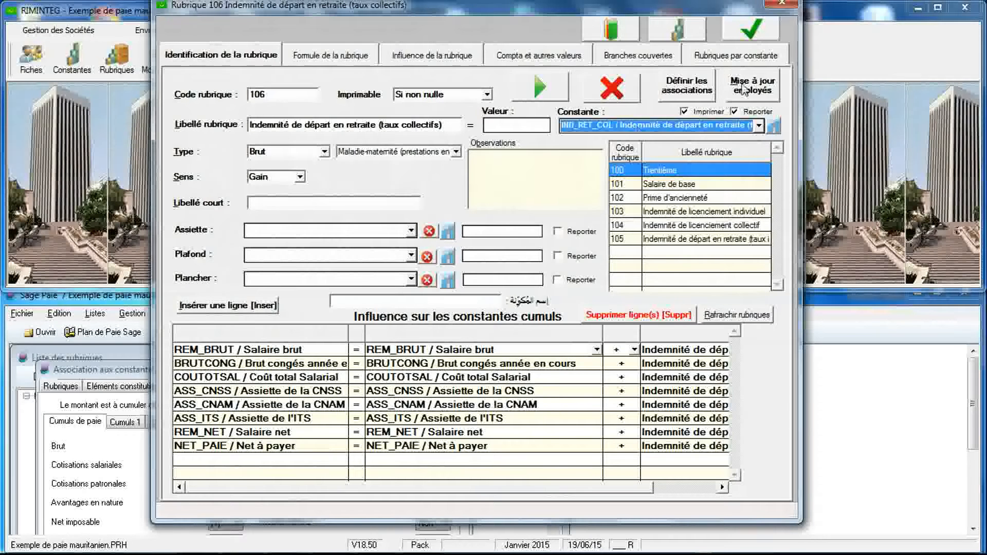
{"action": "left_click", "coordinate": [750, 28]}
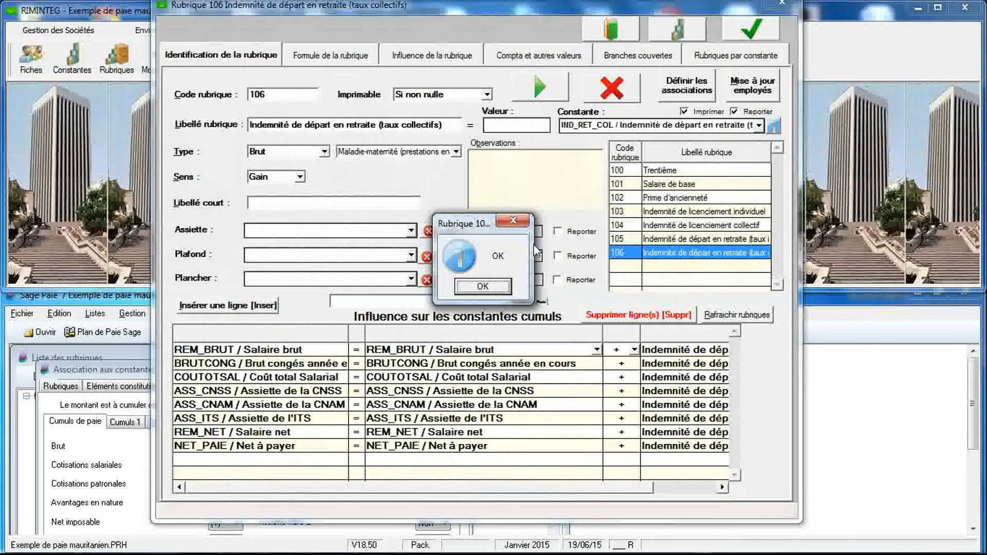
{"action": "left_click", "coordinate": [482, 285]}
Switch to Sage Paie, open the list of constants and show the Calcul constants down to the IND_RET series.
{"action": "left_click_drag", "start_coordinate": [446, 207], "coordinate": [452, 2]}
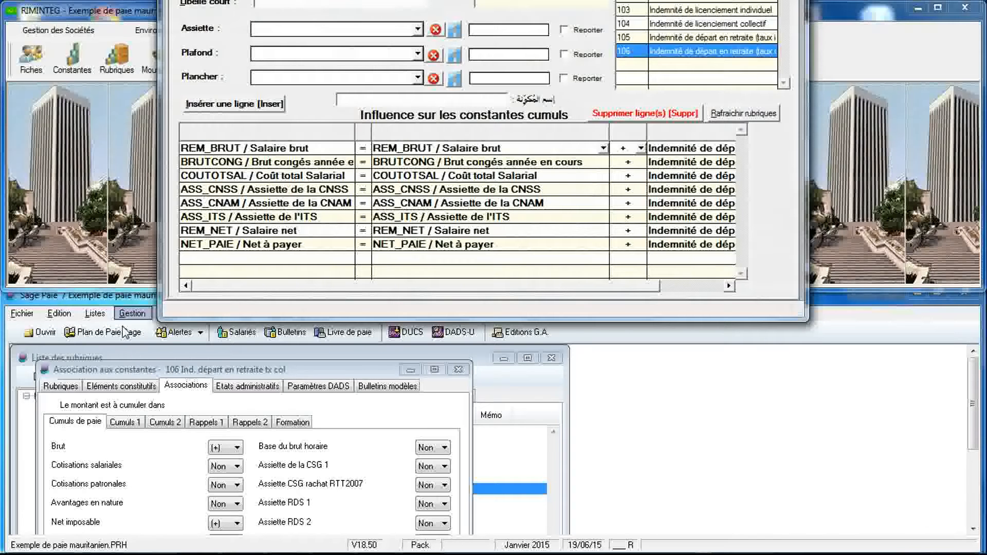
{"action": "left_click", "coordinate": [660, 423]}
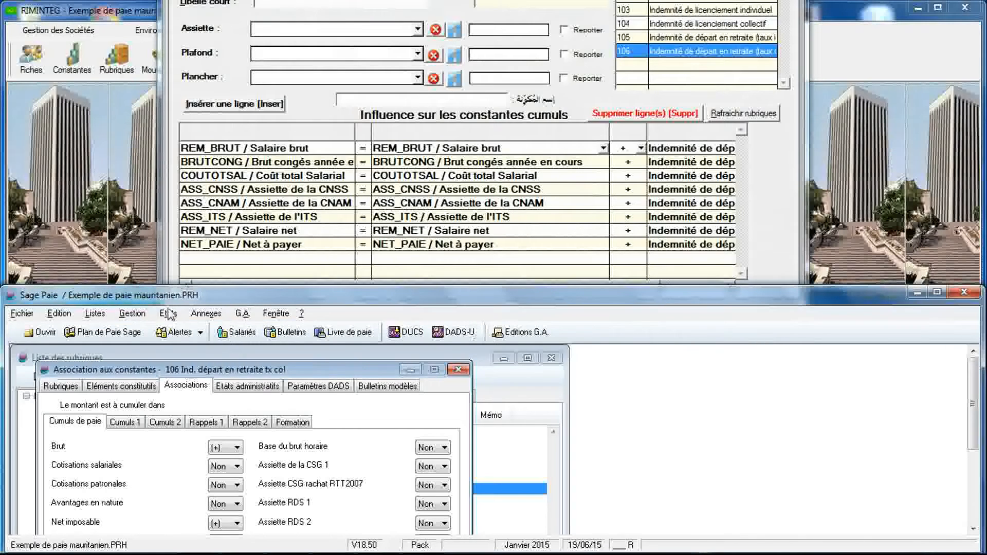
{"action": "left_click", "coordinate": [95, 313]}
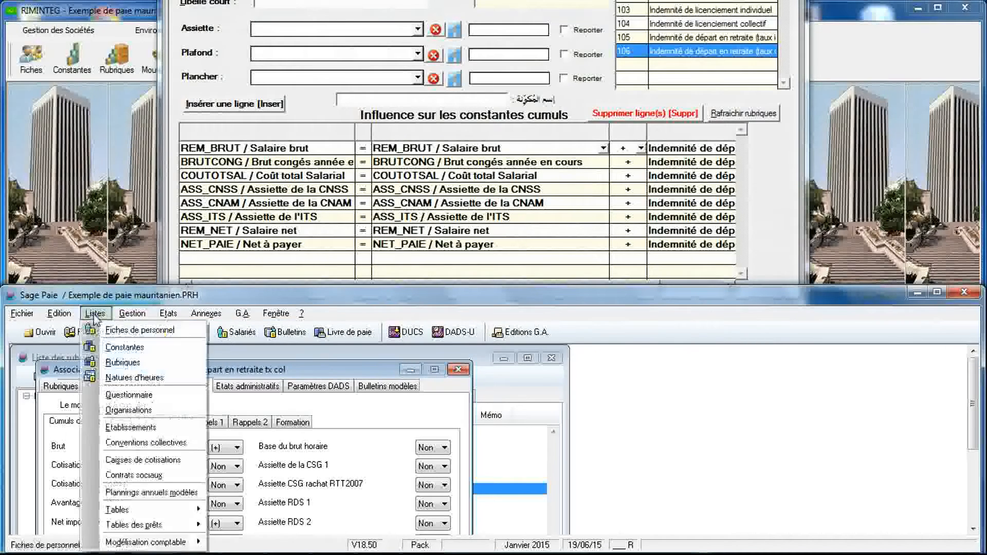
{"action": "left_click", "coordinate": [113, 348]}
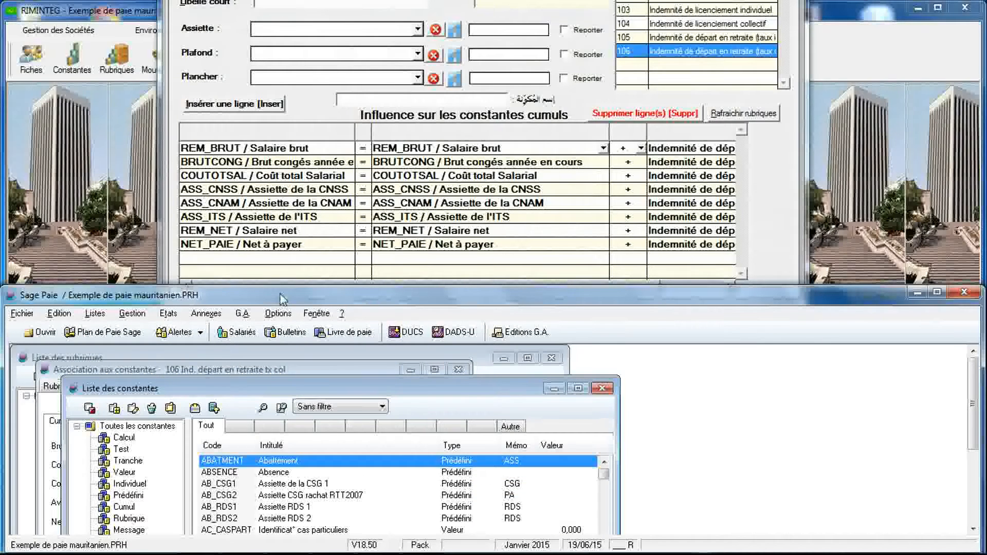
{"action": "left_click_drag", "start_coordinate": [284, 285], "coordinate": [296, 128]}
{"action": "left_click", "coordinate": [118, 283]}
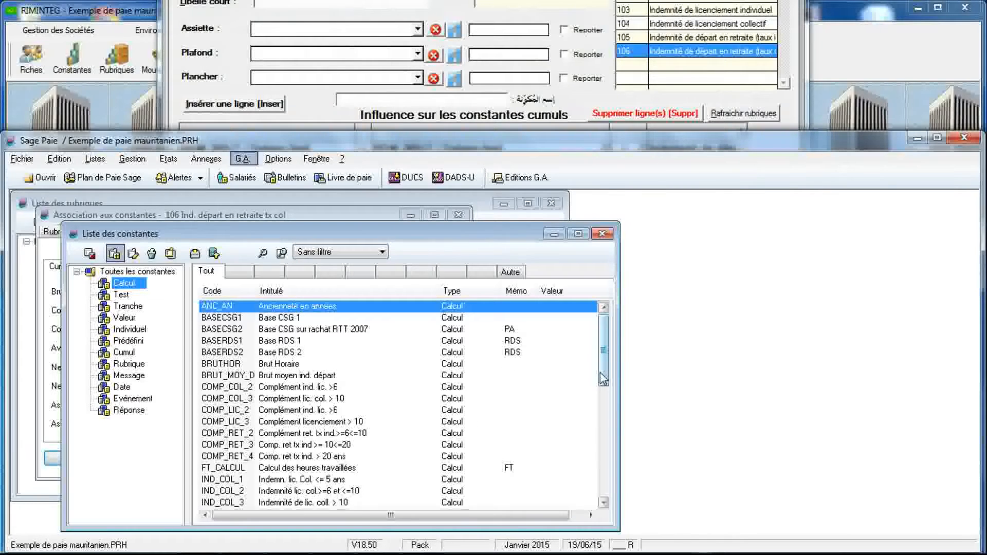
{"action": "left_click_drag", "start_coordinate": [603, 378], "coordinate": [605, 434]}
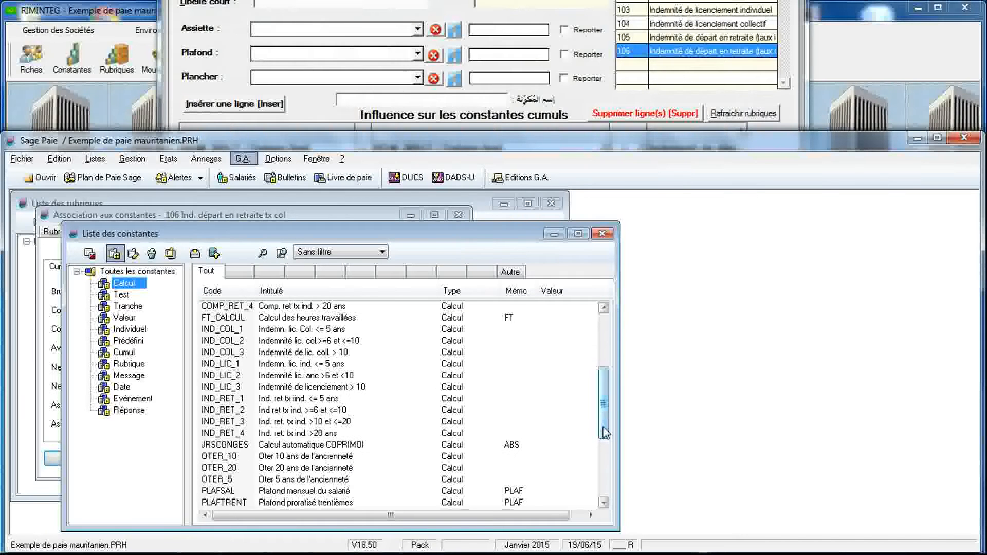
Duplicate the calculation constant IND_RET_1 and give the copy the code IND_R_CO_1.
{"action": "left_click", "coordinate": [339, 398]}
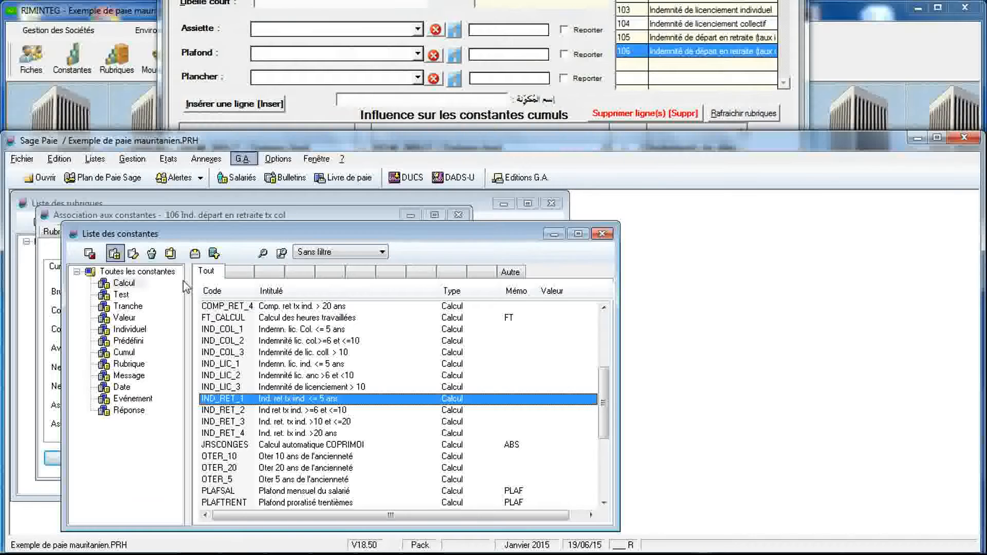
{"action": "left_click", "coordinate": [174, 259]}
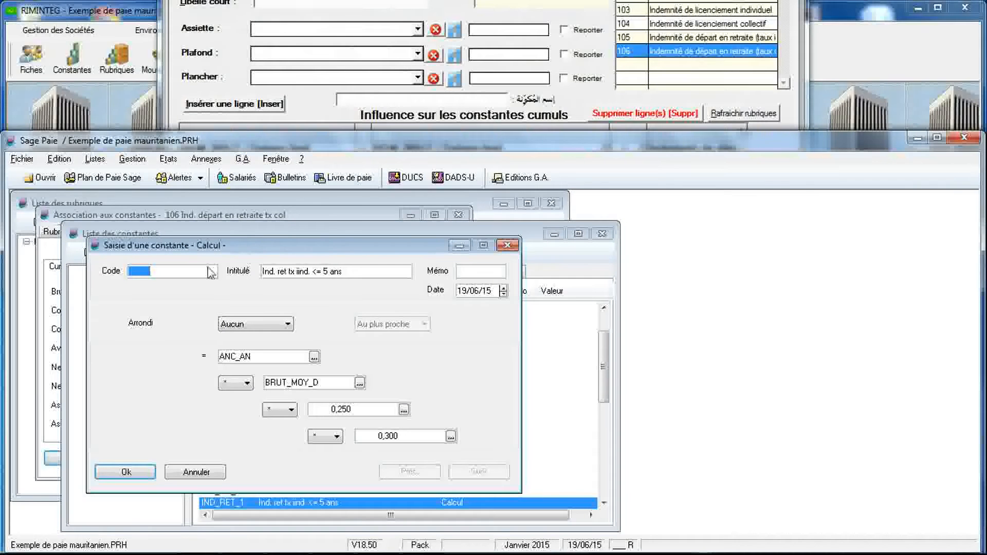
{"action": "type", "text": "IND_RET"}
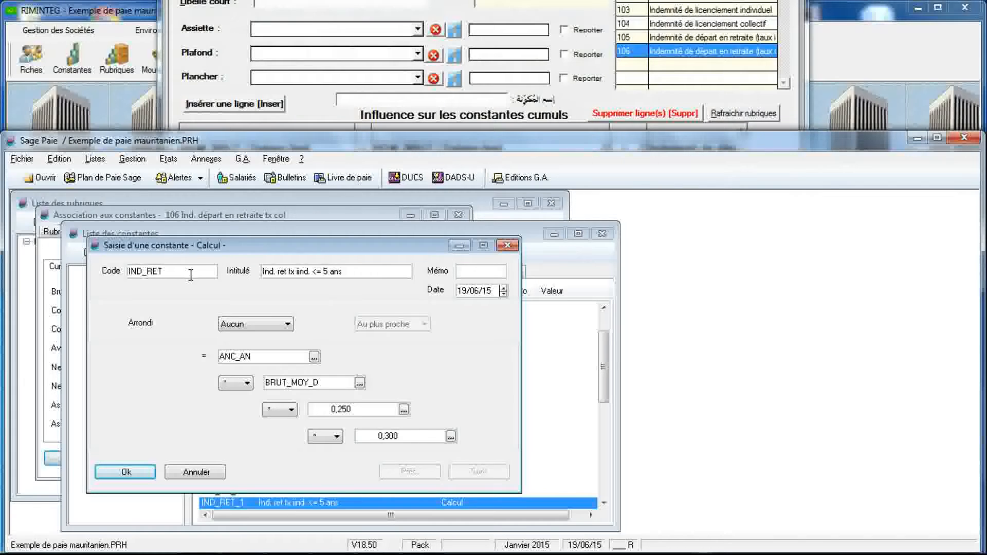
{"action": "type", "text": "_CO"}
{"action": "left_click_drag", "start_coordinate": [153, 269], "coordinate": [163, 269]}
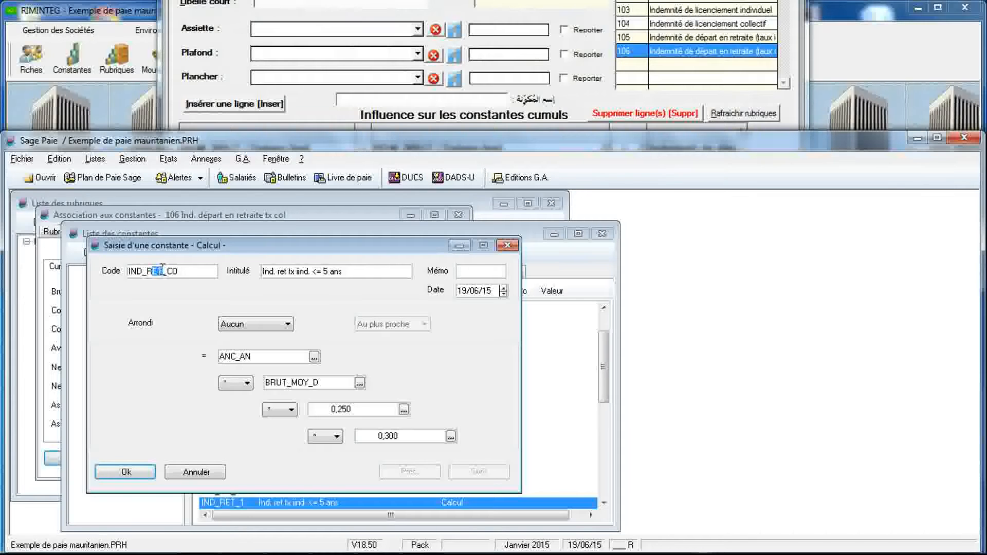
{"action": "key", "text": "BackSpace"}
{"action": "left_click", "coordinate": [174, 268]}
{"action": "type", "text": "_1"}
Title IND_R_CO_1 "Ind. ret tx co. <= 5 ans", replace its 0,250 factor with 0.3 and save the constant.
{"action": "left_click", "coordinate": [296, 273]}
{"action": "double_click", "coordinate": [303, 271]}
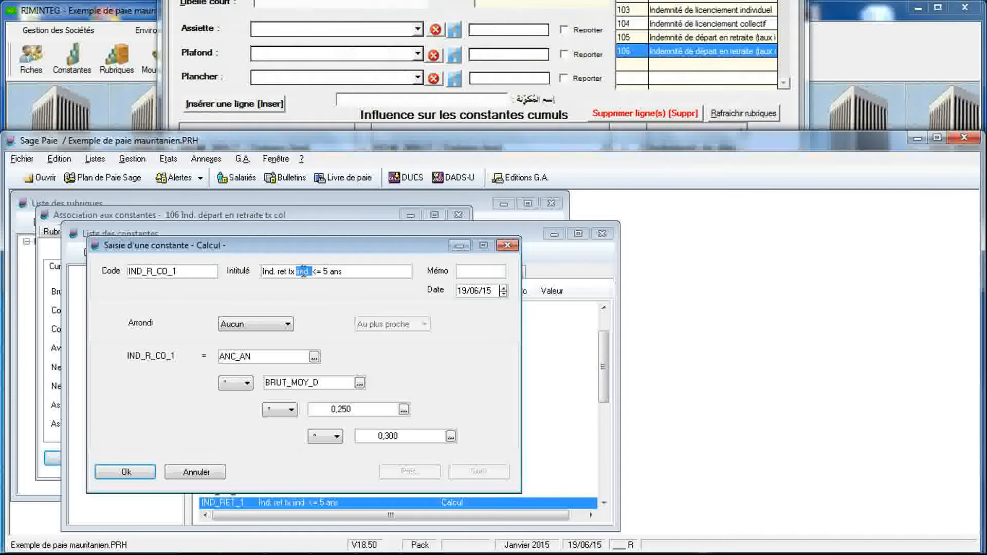
{"action": "type", "text": "col"}
{"action": "type", "text": "."}
{"action": "double_click", "coordinate": [338, 409]}
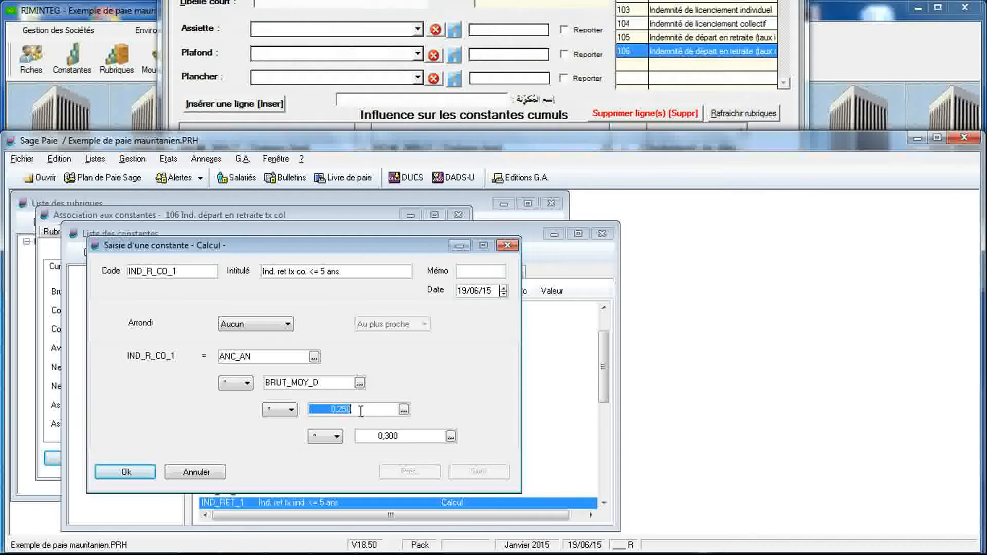
{"action": "type", "text": "0.3"}
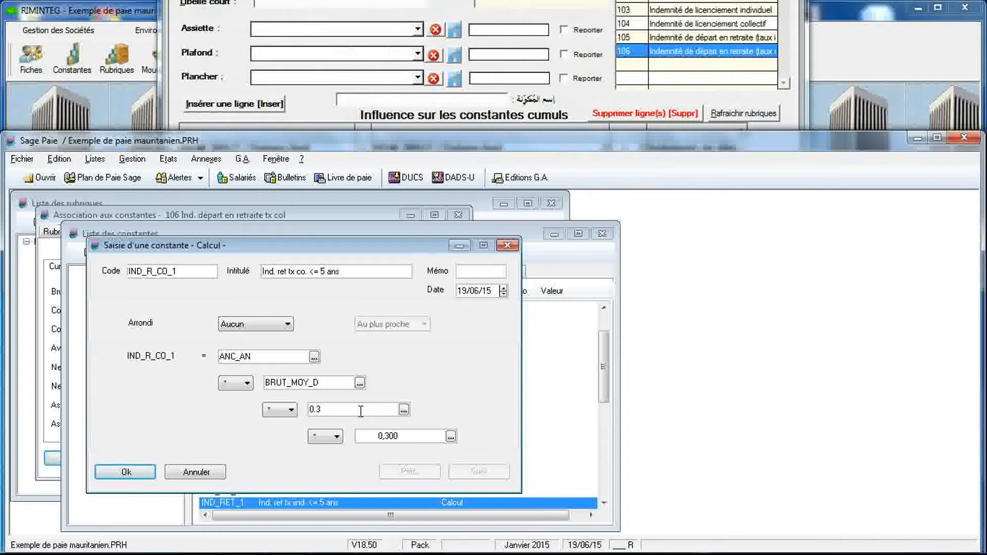
{"action": "left_click", "coordinate": [135, 471]}
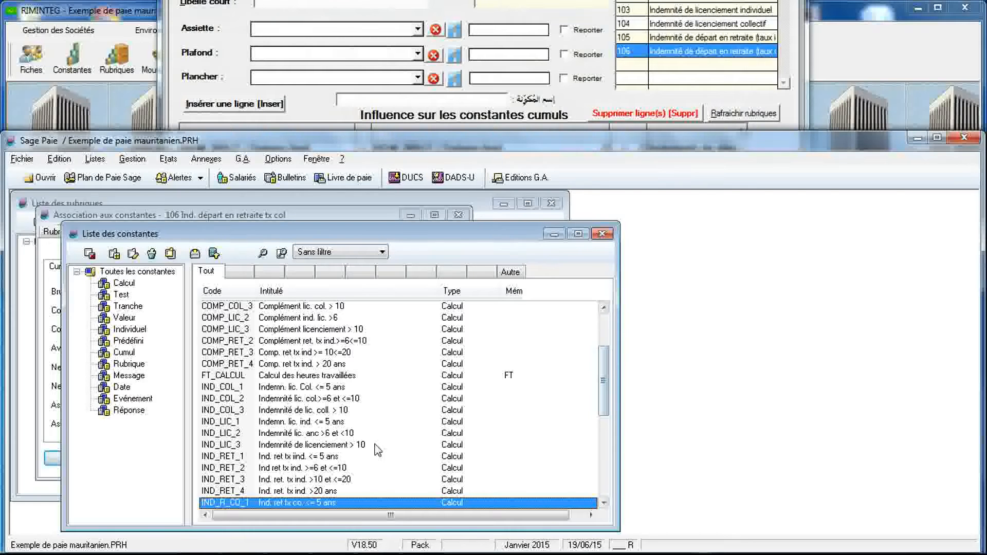
Duplicate constant IND_RET_2 with the code IND_R_CO_2 and the title "Ind ret tx col. >=6 et <=10".
{"action": "left_click", "coordinate": [308, 467]}
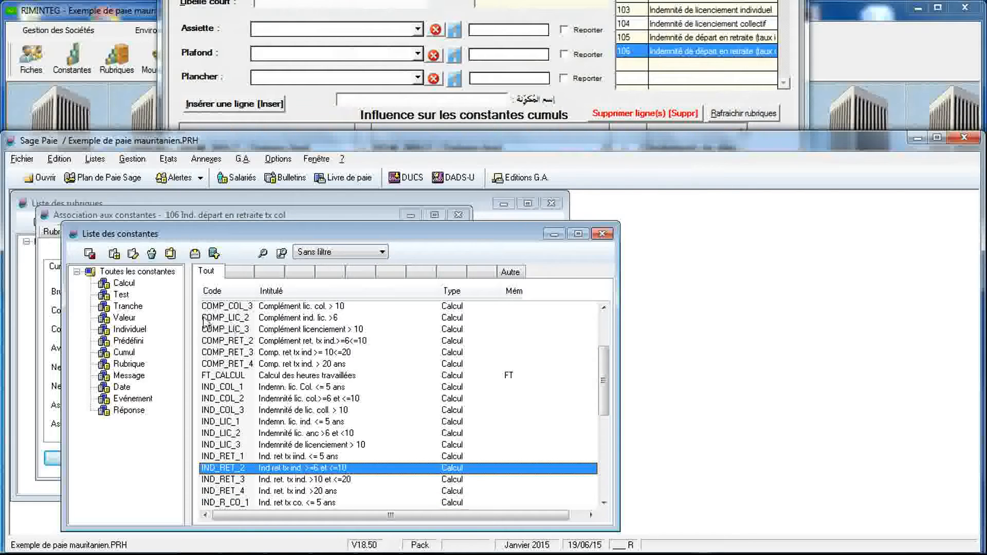
{"action": "left_click", "coordinate": [172, 253]}
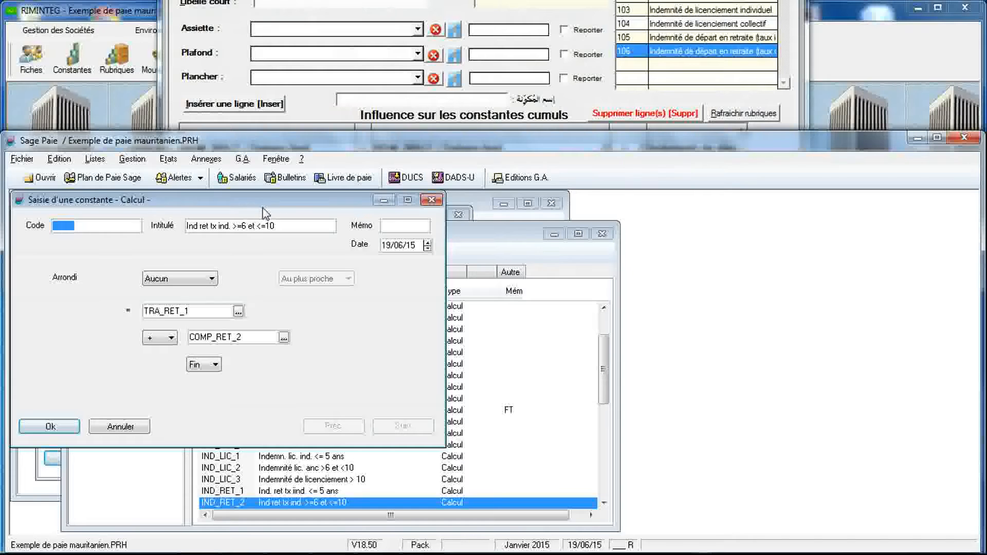
{"action": "key", "text": "BackSpace"}
{"action": "type", "text": "IND_R_CO_2"}
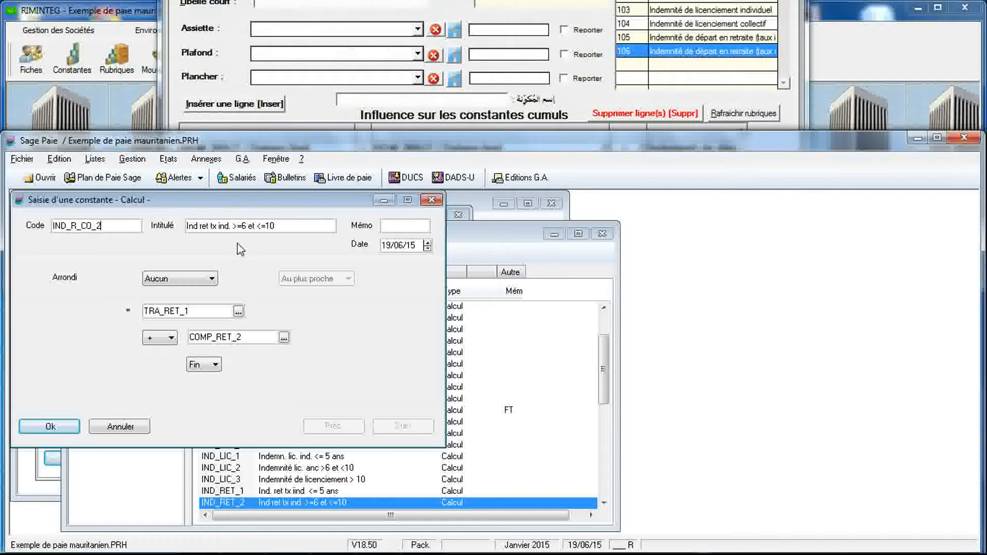
{"action": "left_click", "coordinate": [228, 226]}
{"action": "double_click", "coordinate": [225, 226]}
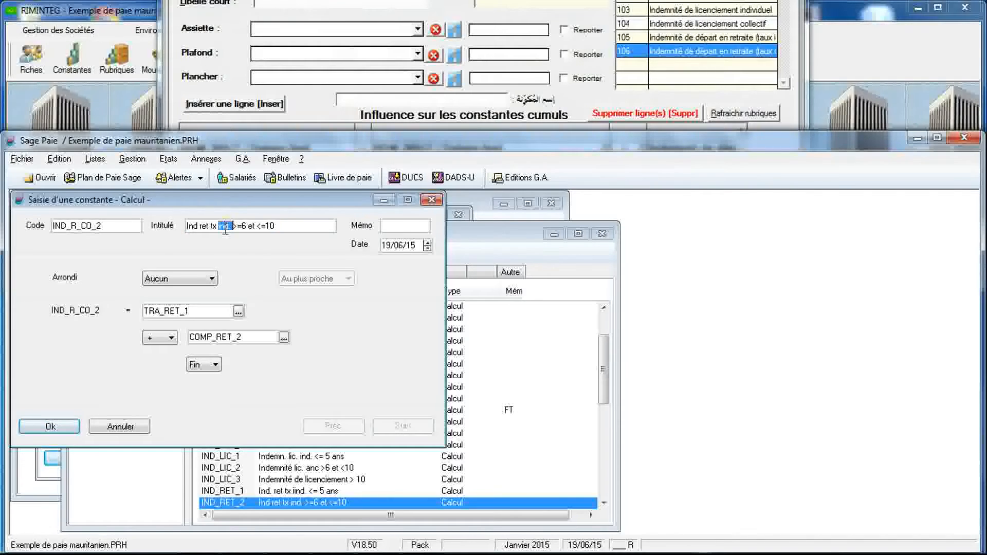
{"action": "type", "text": "col."}
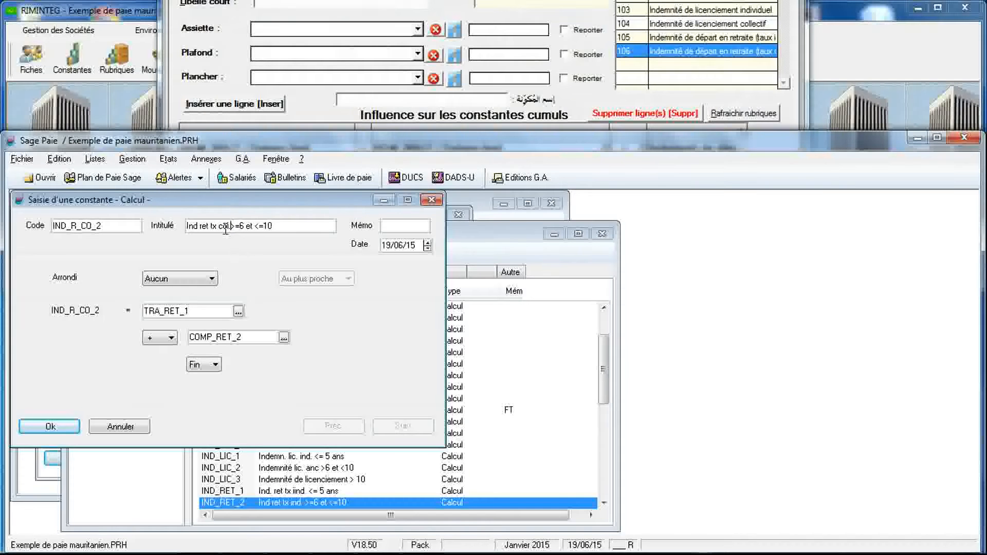
From the first term of IND_R_CO_2, duplicate TRA_RET_1 as TRA_R_CO_1 with the title "1ère tranche ret tx col.".
{"action": "left_click", "coordinate": [206, 311]}
{"action": "left_click", "coordinate": [238, 311]}
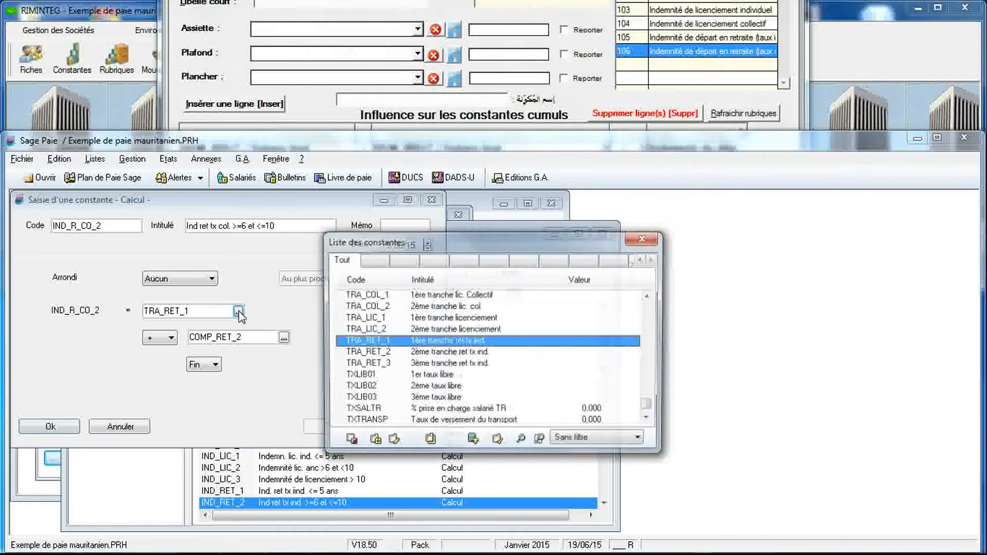
{"action": "left_click", "coordinate": [429, 441]}
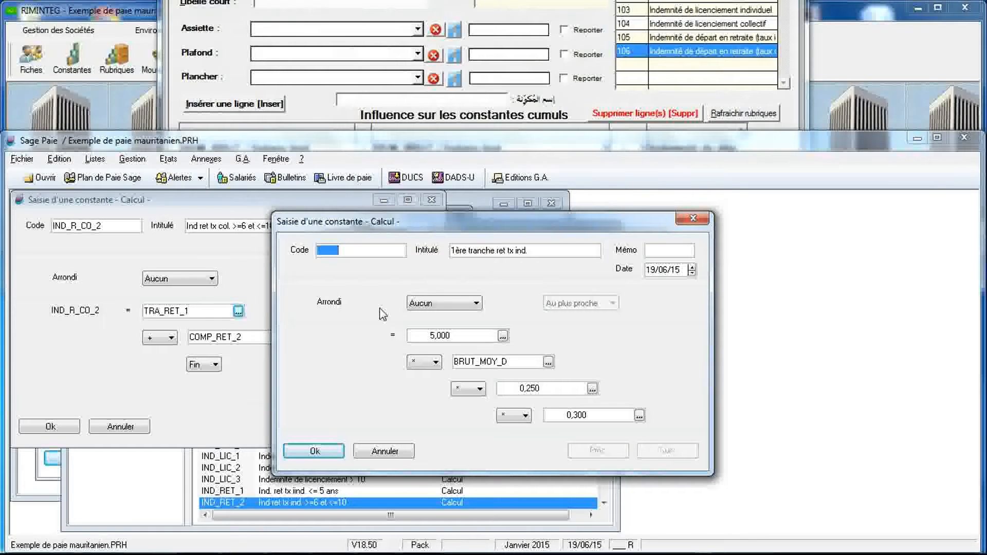
{"action": "type", "text": "TRA_R_"}
{"action": "type", "text": "CO_1"}
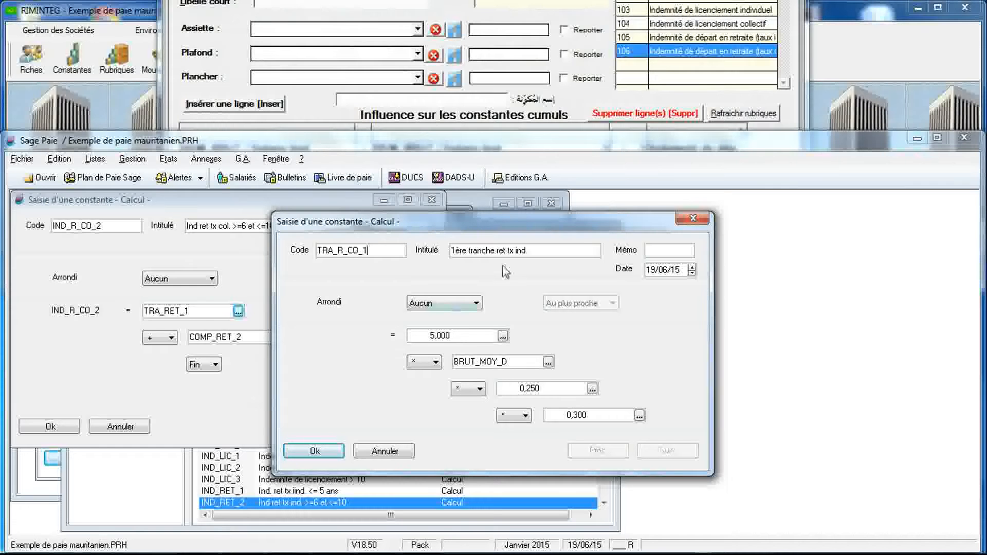
{"action": "left_click", "coordinate": [525, 247]}
{"action": "left_click", "coordinate": [522, 249]}
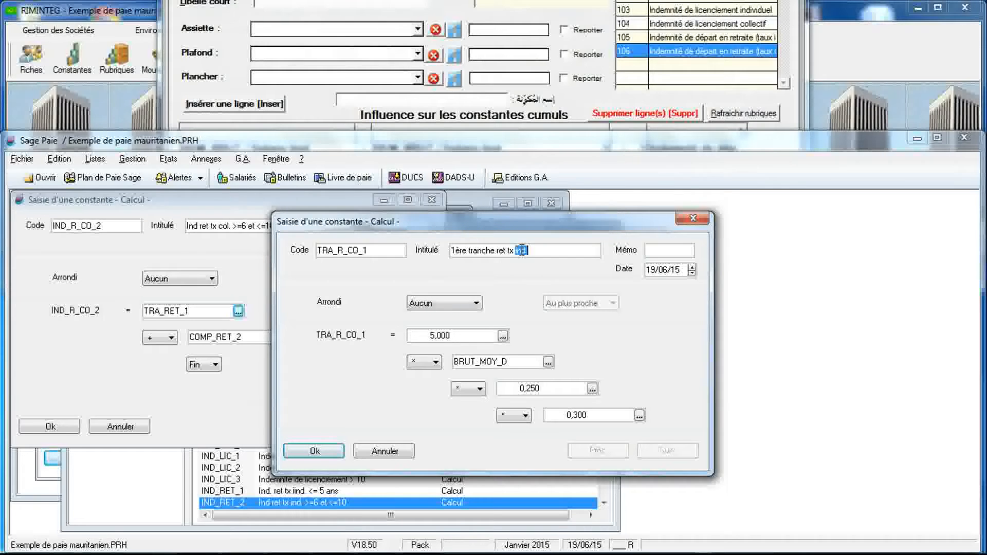
{"action": "double_click", "coordinate": [522, 249]}
{"action": "type", "text": "col."}
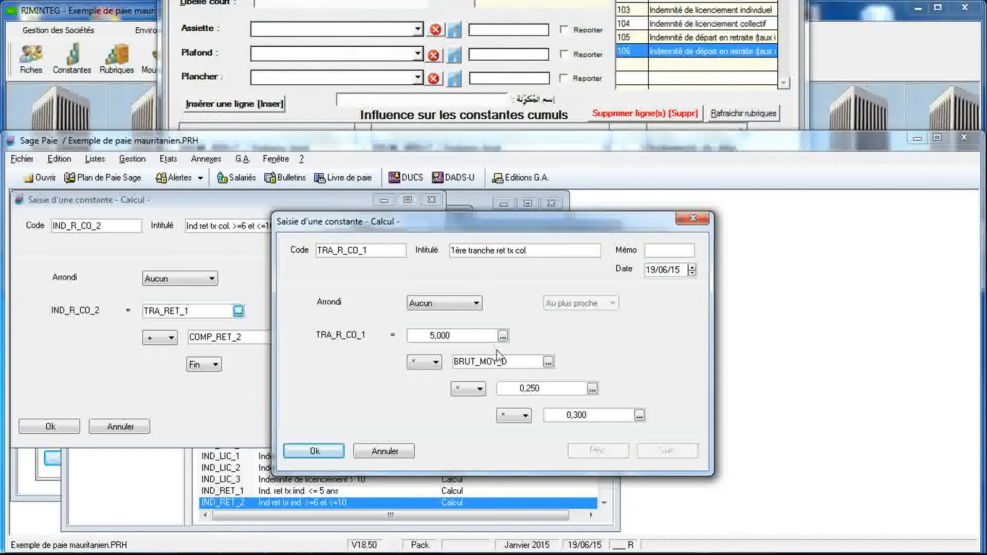
Replace the 0,250 factor of TRA_R_CO_1 with 0.3, save it and use it as the first term of IND_R_CO_2.
{"action": "left_click", "coordinate": [543, 389]}
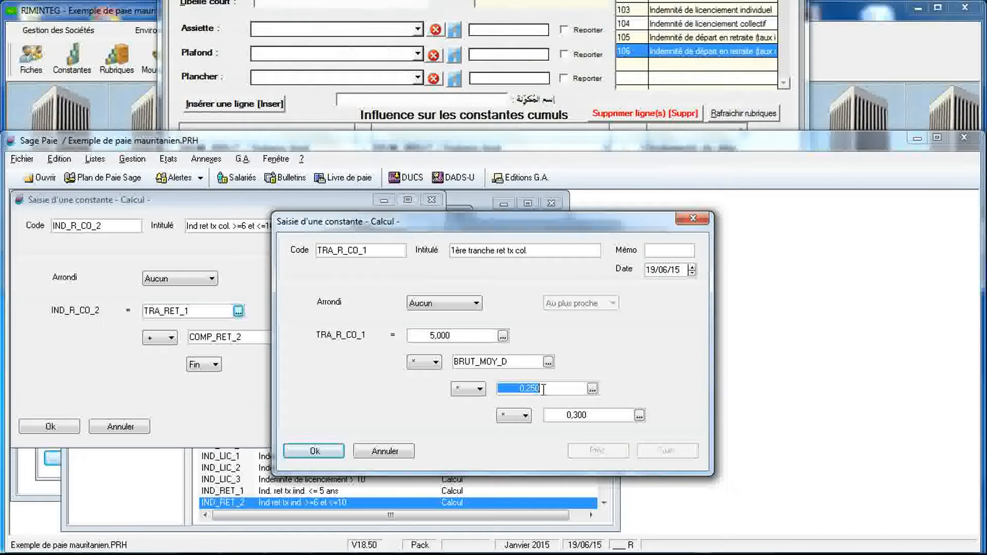
{"action": "type", "text": "0.3"}
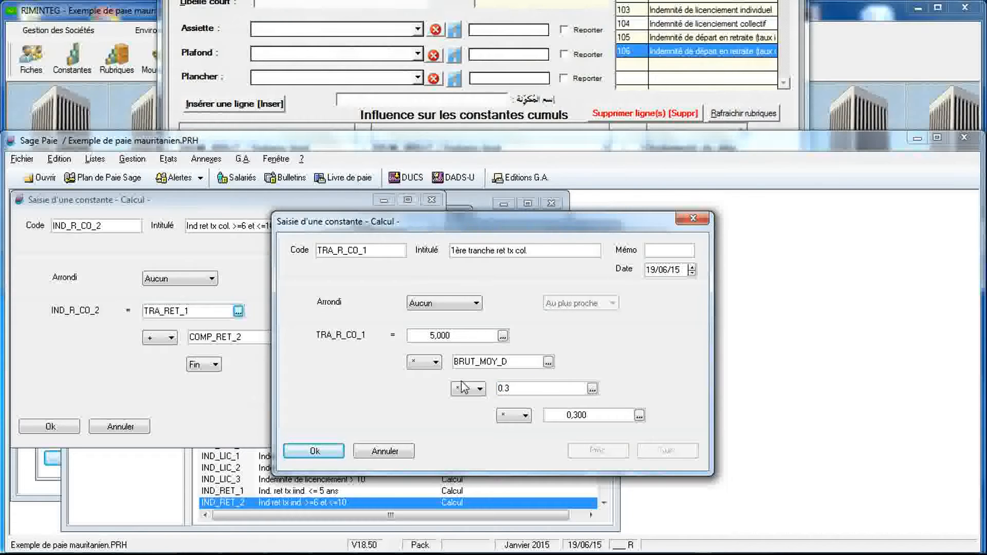
{"action": "left_click", "coordinate": [315, 451]}
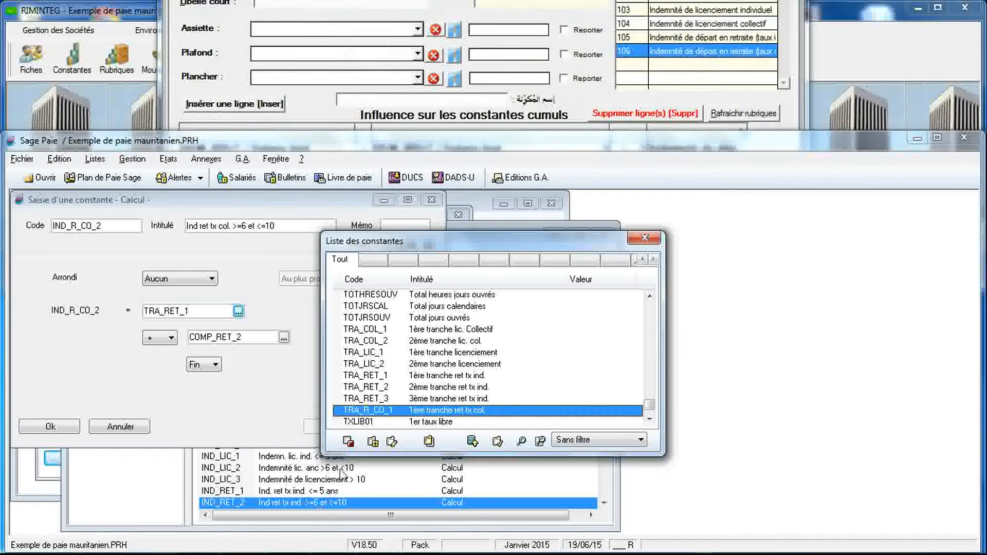
{"action": "double_click", "coordinate": [366, 410]}
From the second term of IND_R_CO_2, duplicate COMP_RET_2 and give the copy the code COM_R_CO_2.
{"action": "left_click", "coordinate": [267, 340]}
{"action": "left_click", "coordinate": [284, 338]}
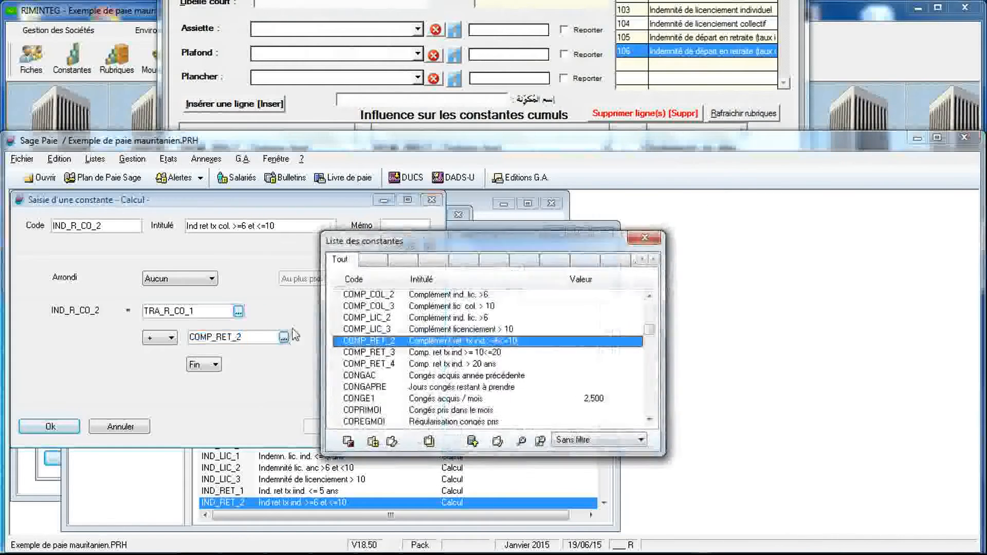
{"action": "left_click", "coordinate": [429, 440]}
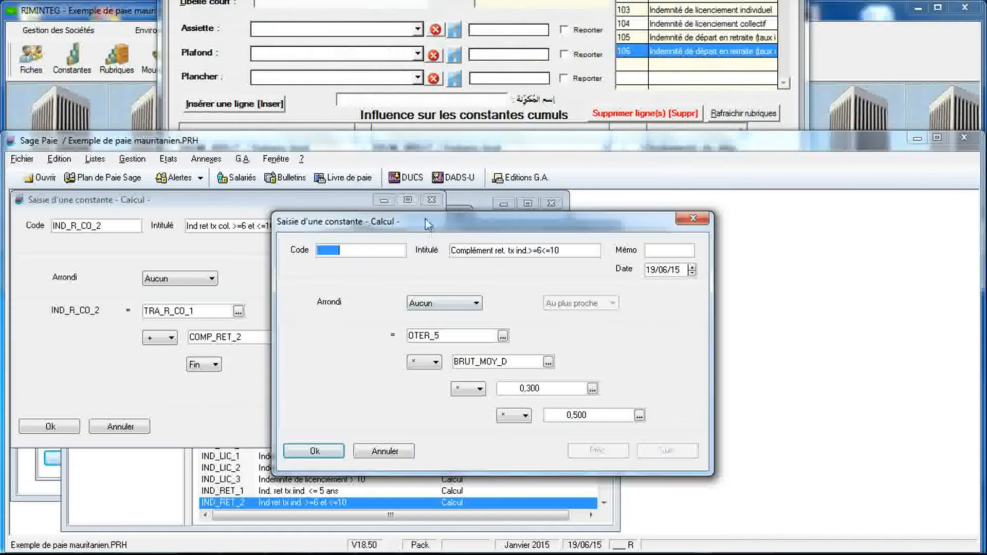
{"action": "left_click_drag", "start_coordinate": [430, 223], "coordinate": [572, 132]}
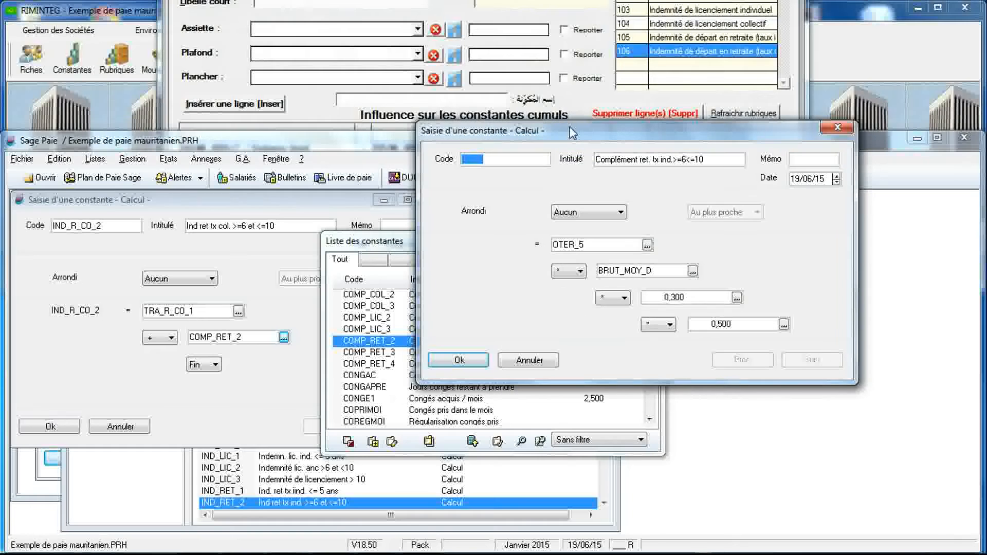
{"action": "type", "text": "COMP_R_CO_"}
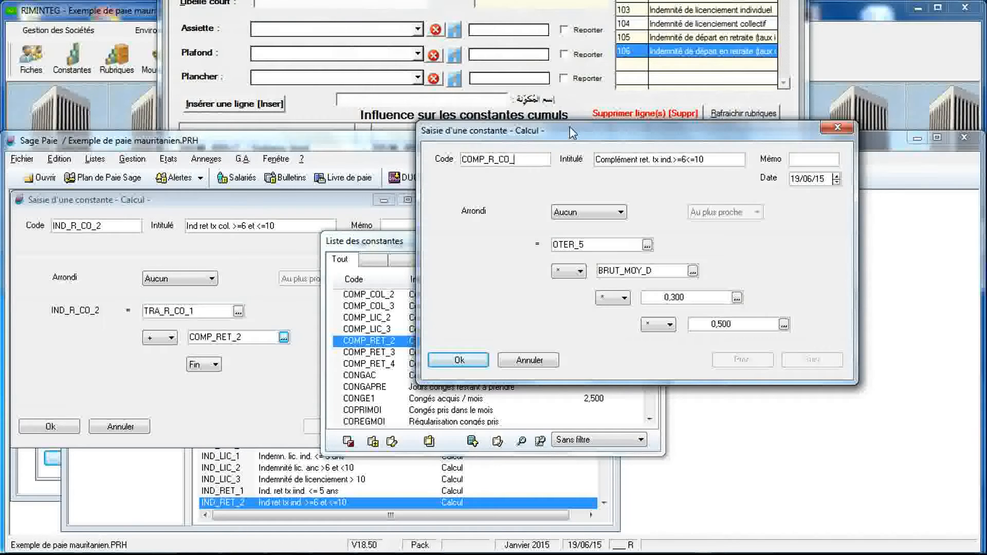
{"action": "left_click", "coordinate": [483, 160]}
{"action": "key", "text": "BackSpace"}
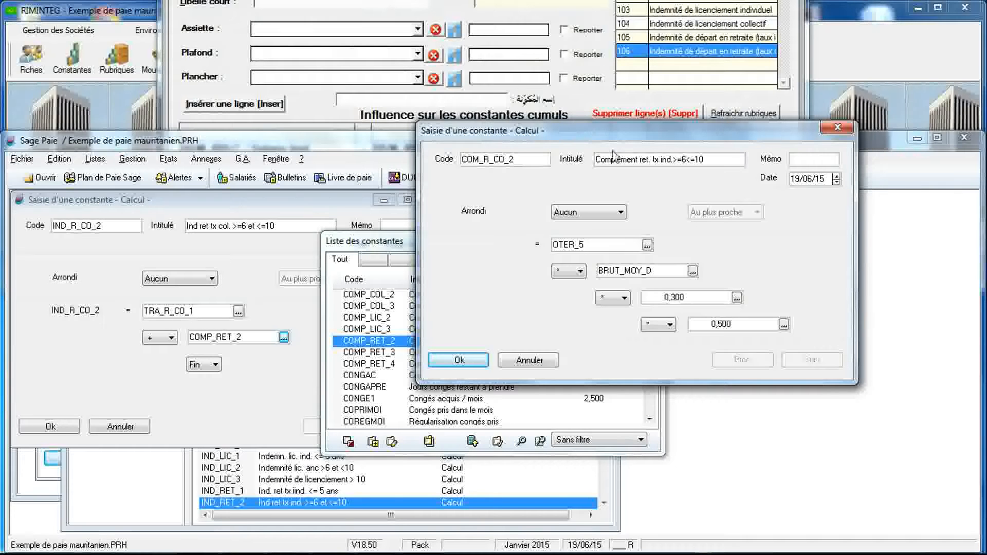
Change the title of COM_R_CO_2 to "Complément ret. tx col.>=6<=10".
{"action": "left_click", "coordinate": [668, 162]}
{"action": "left_click", "coordinate": [669, 163]}
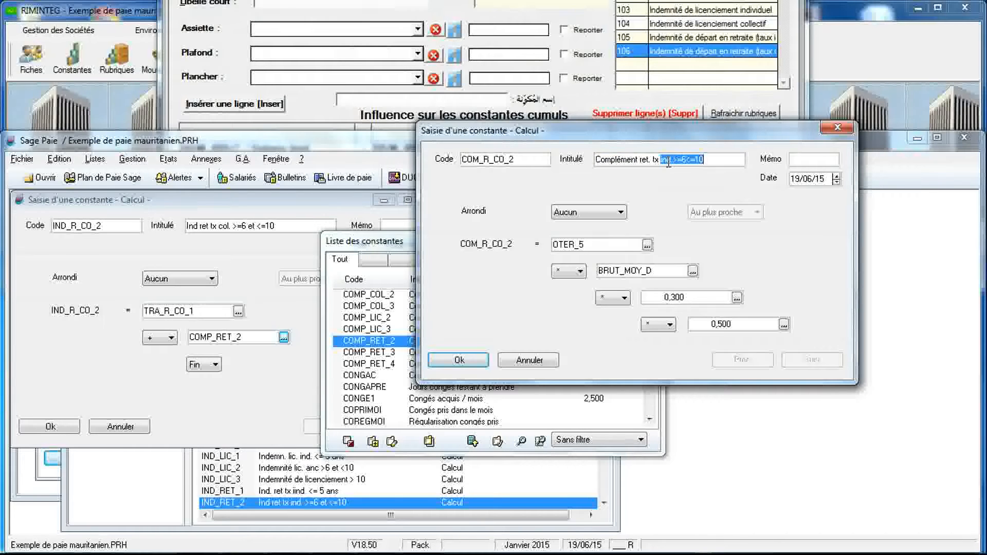
{"action": "double_click", "coordinate": [668, 163]}
{"action": "left_click", "coordinate": [663, 160]}
{"action": "left_click_drag", "start_coordinate": [662, 160], "coordinate": [667, 155]}
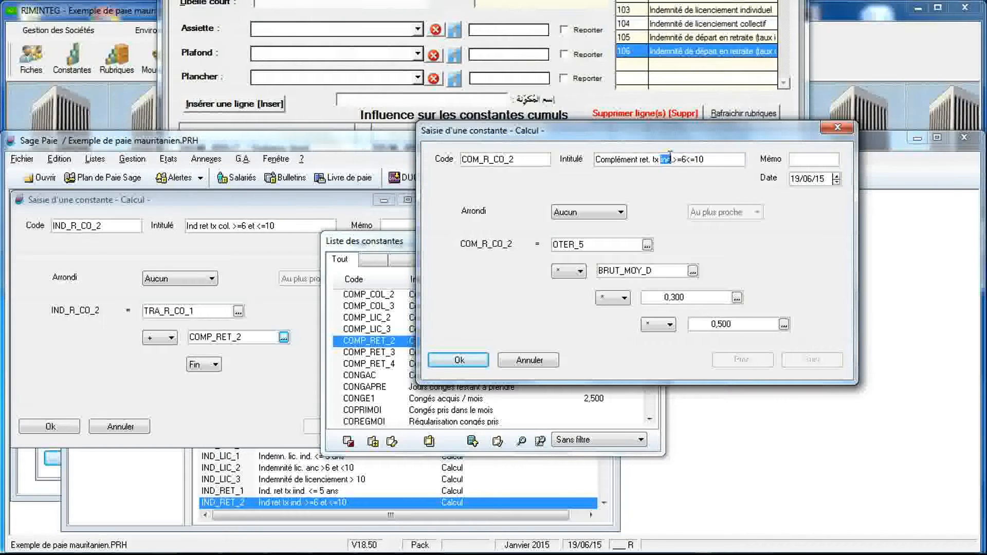
{"action": "type", "text": "col"}
Replace the 0,300 factor of COM_R_CO_2 with 0.4, then save IND_R_CO_2 with that constant as its second term.
{"action": "double_click", "coordinate": [681, 297]}
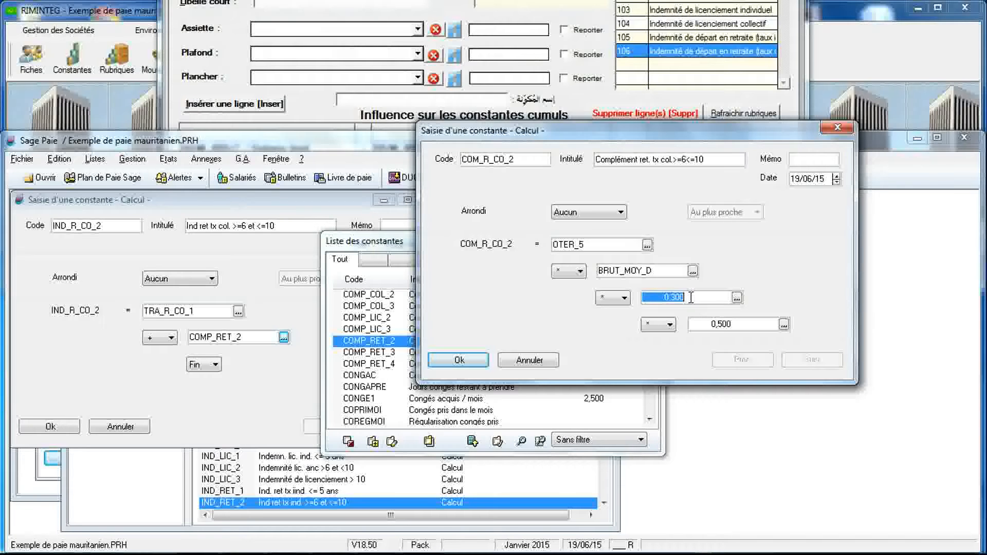
{"action": "type", "text": "0.4"}
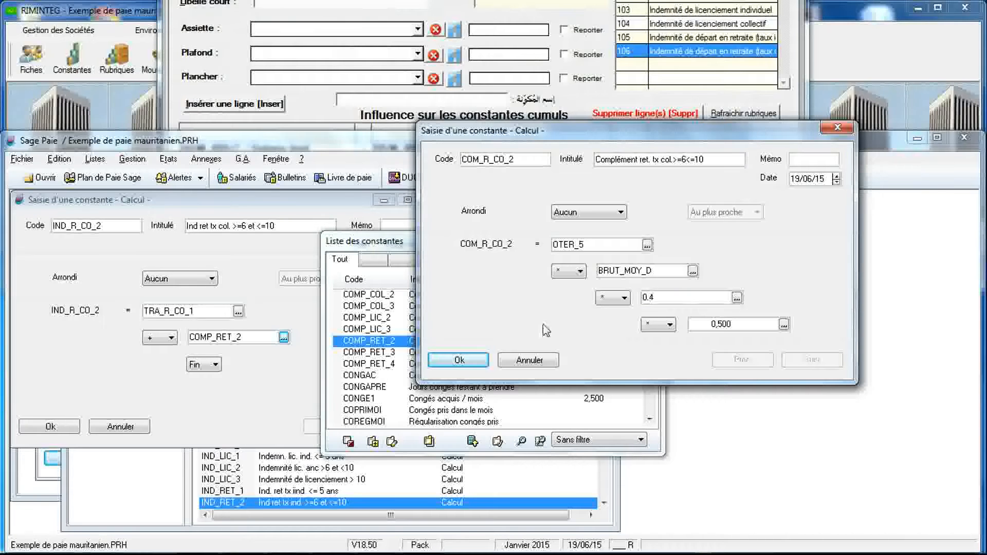
{"action": "left_click", "coordinate": [471, 361]}
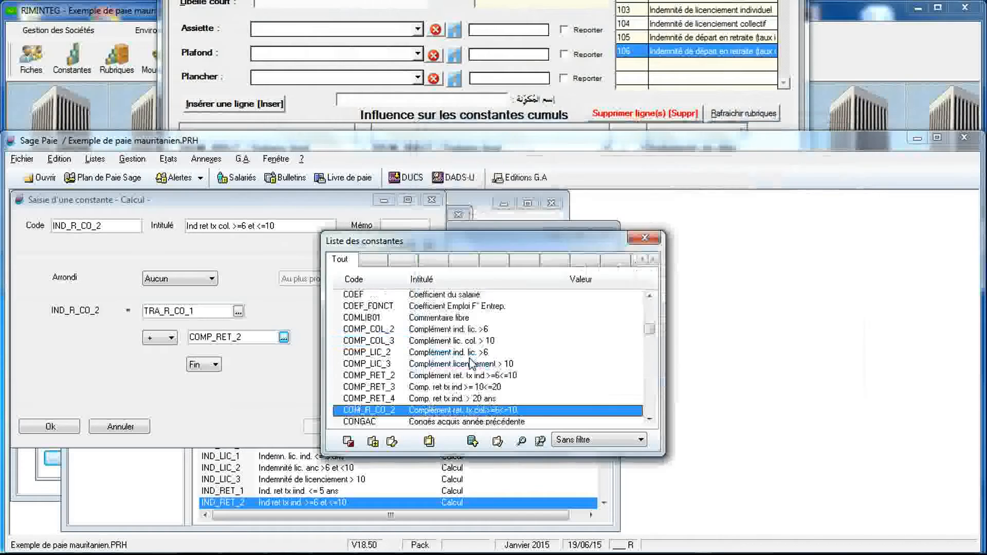
{"action": "double_click", "coordinate": [454, 410]}
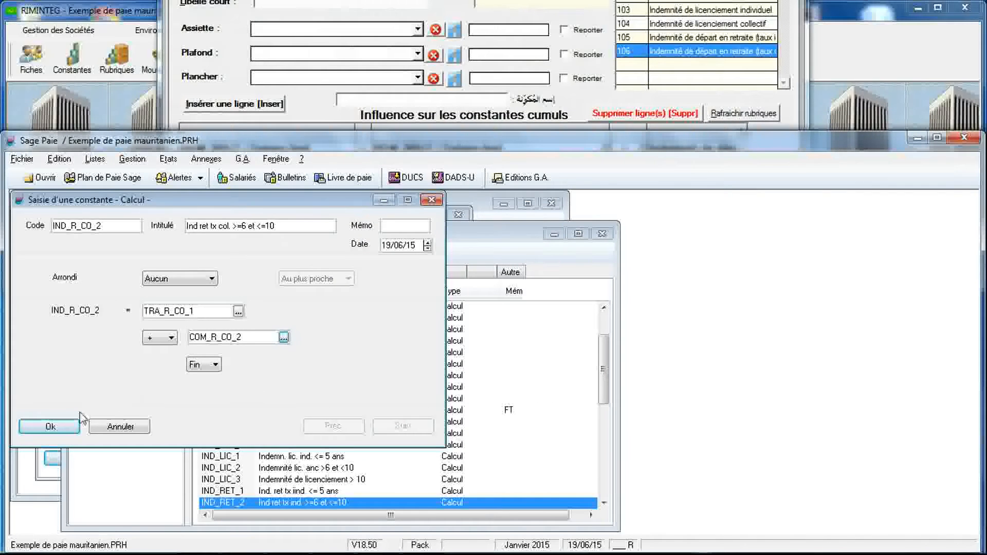
{"action": "left_click", "coordinate": [72, 427]}
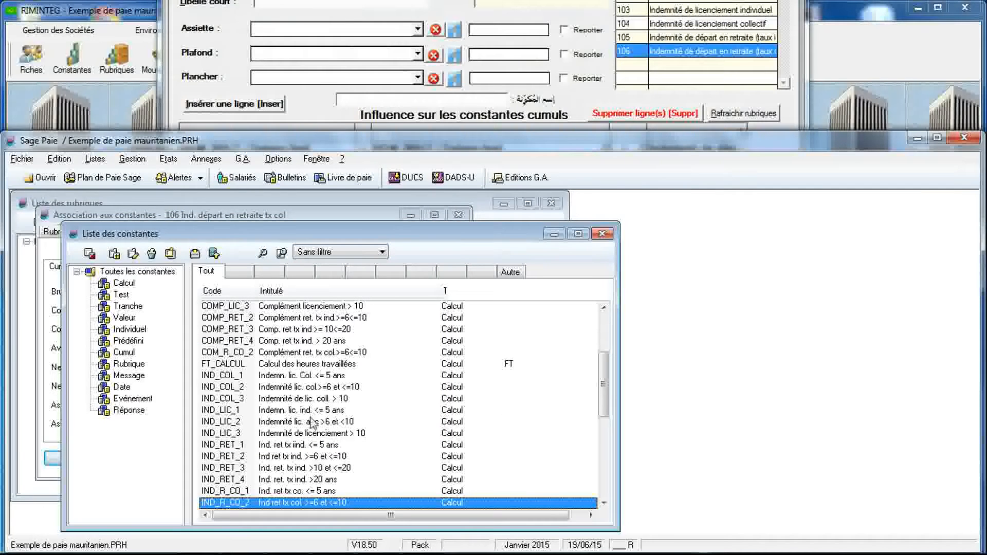
Duplicate the IND_RET_3 constant as IND_R_CO_3 and title the copy "Ind. ret. tx col. >10 et <=20".
{"action": "left_click", "coordinate": [293, 468]}
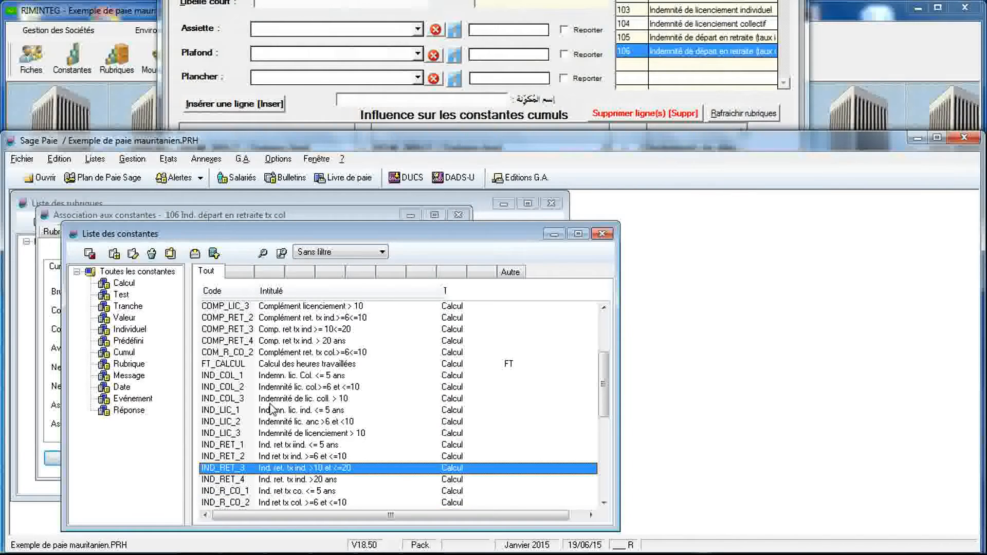
{"action": "left_click", "coordinate": [171, 254]}
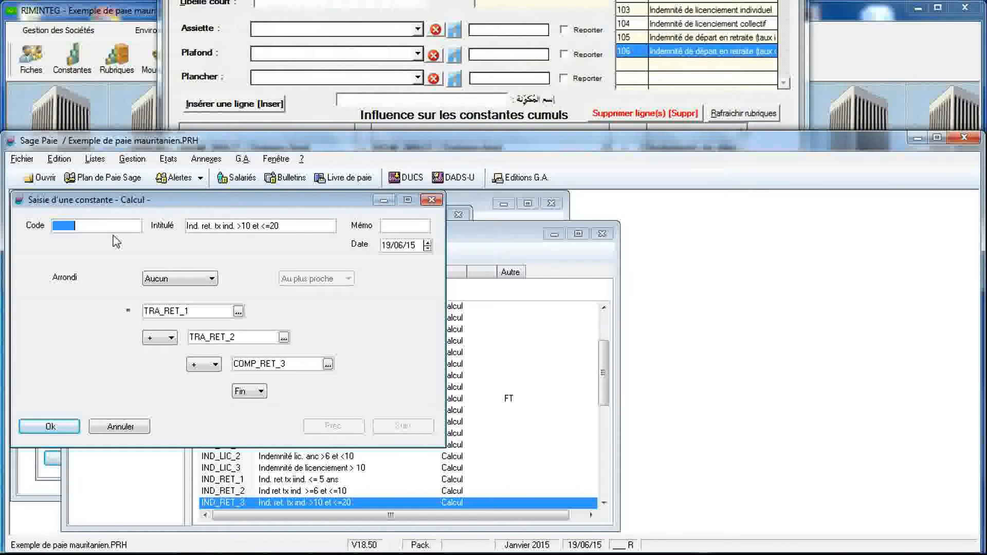
{"action": "type", "text": "IND_R_CO_3"}
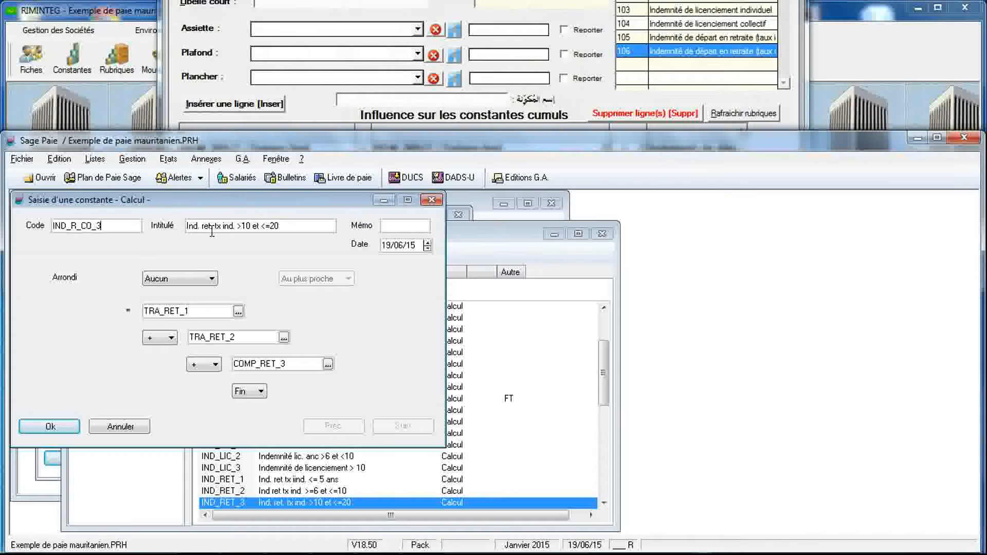
{"action": "key", "text": "Tab"}
{"action": "double_click", "coordinate": [230, 226]}
{"action": "type", "text": "co"}
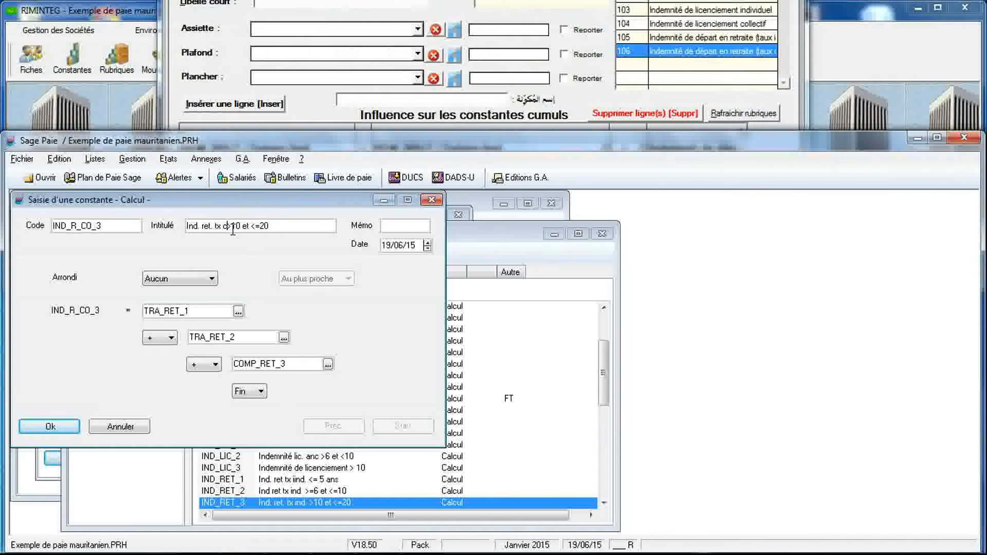
{"action": "type", "text": "l."}
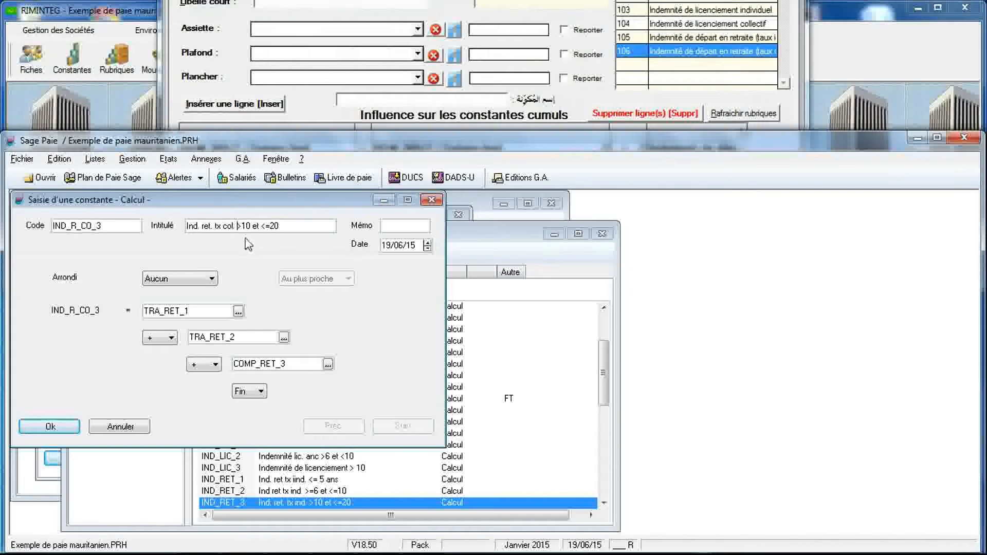
Replace the first term of IND_R_CO_3 with the constant TRA_R_CO_1.
{"action": "double_click", "coordinate": [216, 311]}
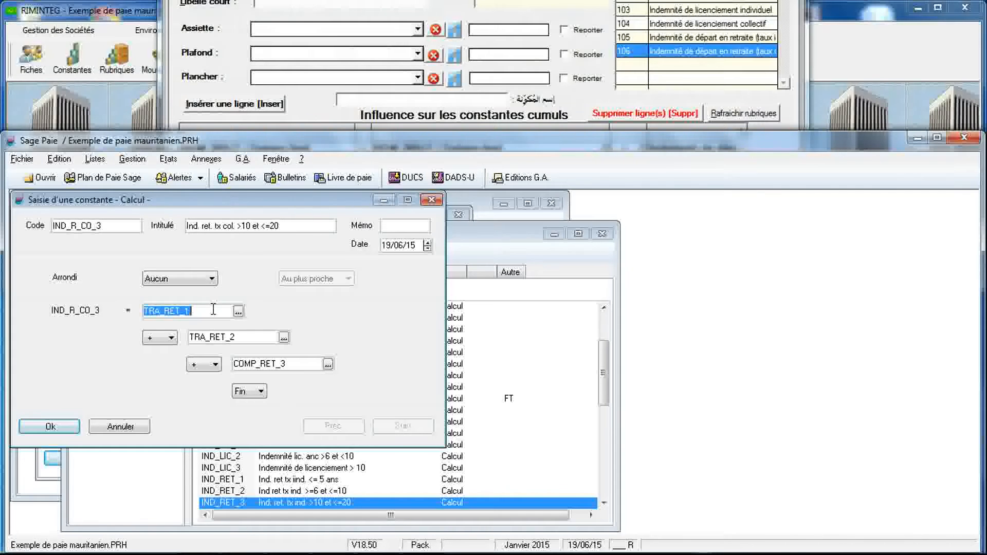
{"action": "left_click", "coordinate": [238, 311]}
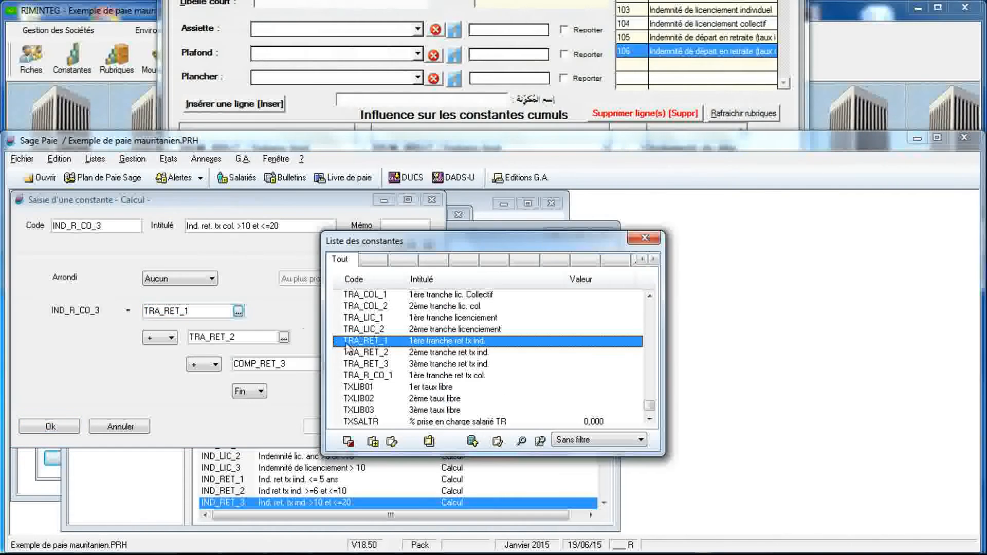
{"action": "double_click", "coordinate": [383, 378]}
From the second term of IND_R_CO_3, duplicate TRA_RET_2 as TRA_R_CO_2 with the title "2ème tranche ret tx col.".
{"action": "double_click", "coordinate": [277, 338]}
{"action": "left_click", "coordinate": [283, 338]}
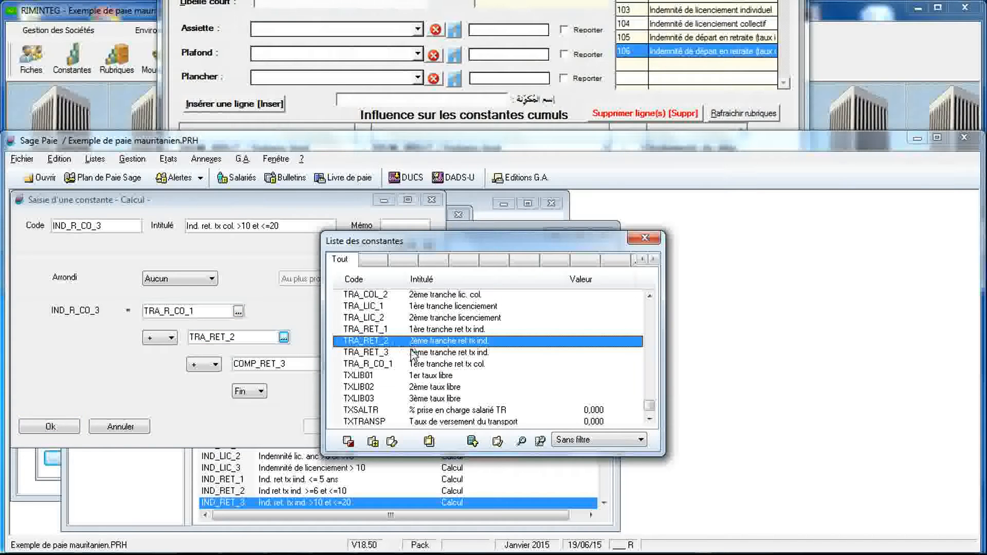
{"action": "left_click", "coordinate": [428, 441]}
{"action": "left_click_drag", "start_coordinate": [436, 229], "coordinate": [615, 170]}
{"action": "type", "text": "TRA_R"}
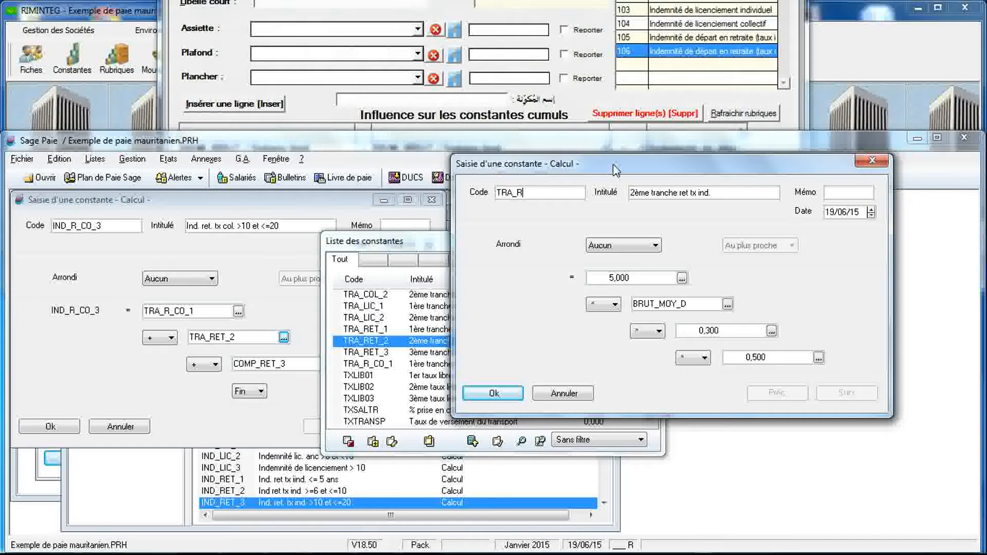
{"action": "type", "text": "_COL"}
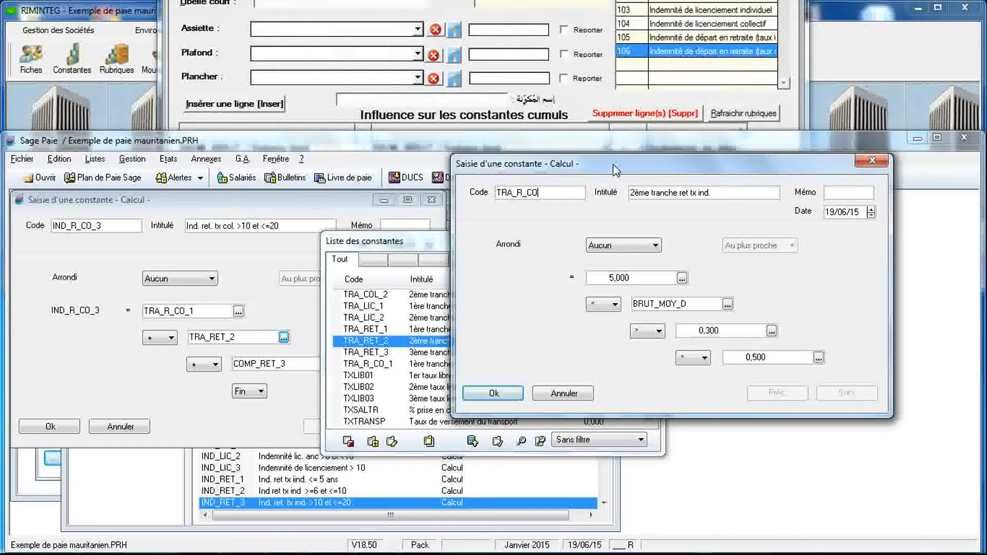
{"action": "type", "text": "2"}
{"action": "left_click", "coordinate": [698, 192]}
{"action": "double_click", "coordinate": [704, 192]}
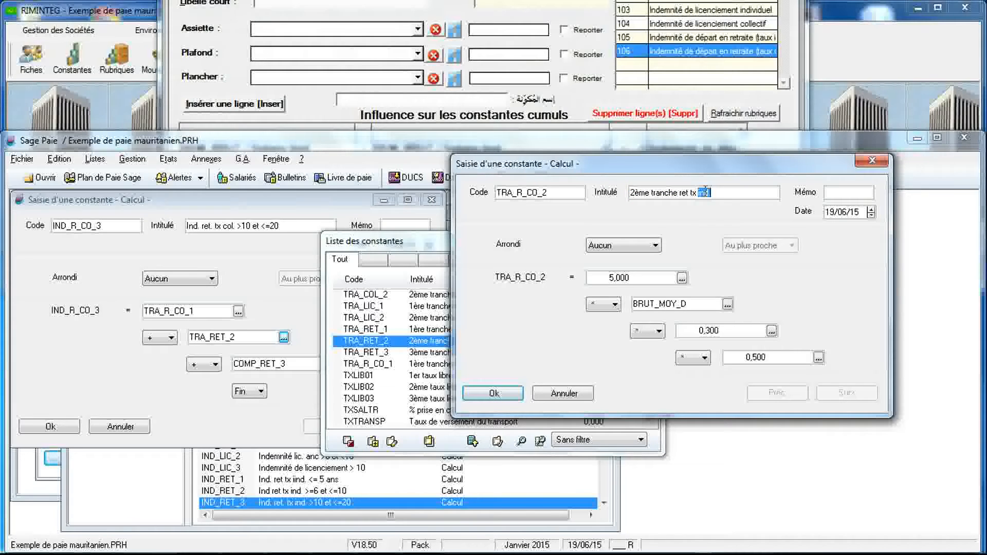
{"action": "type", "text": "col."}
Replace the 0,300 factor of TRA_R_CO_2 with 0.4, save it and use it as the second term of IND_R_CO_3.
{"action": "left_click", "coordinate": [708, 331]}
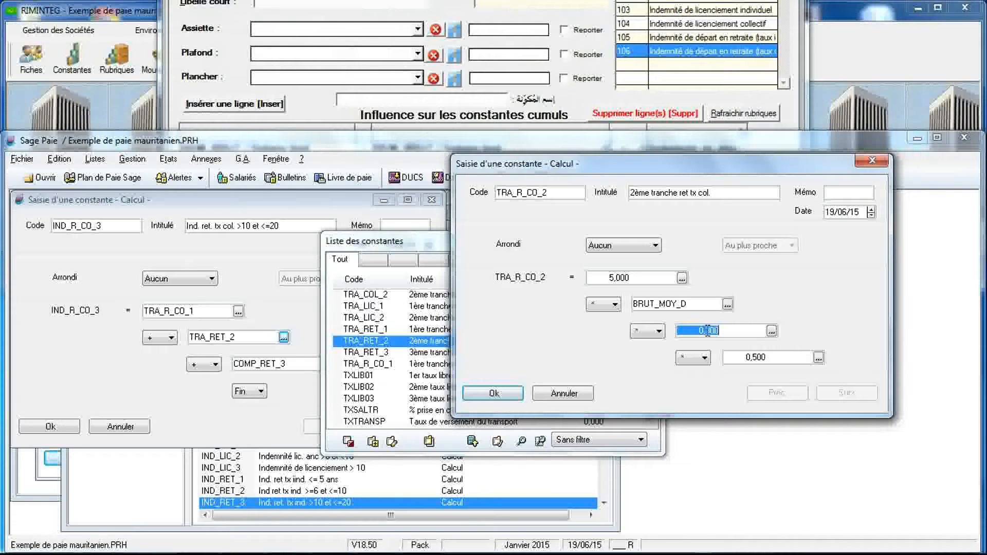
{"action": "type", "text": "0.4"}
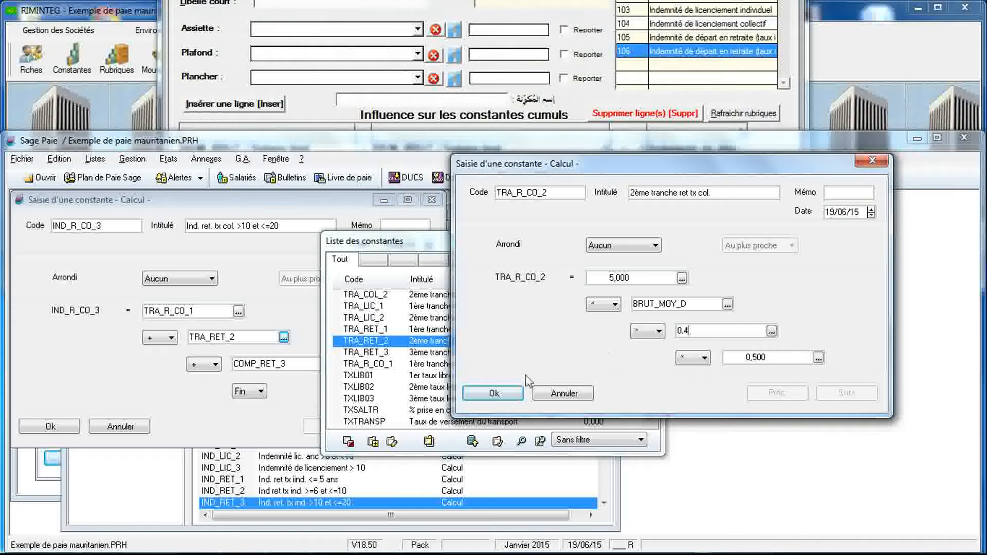
{"action": "left_click", "coordinate": [498, 398]}
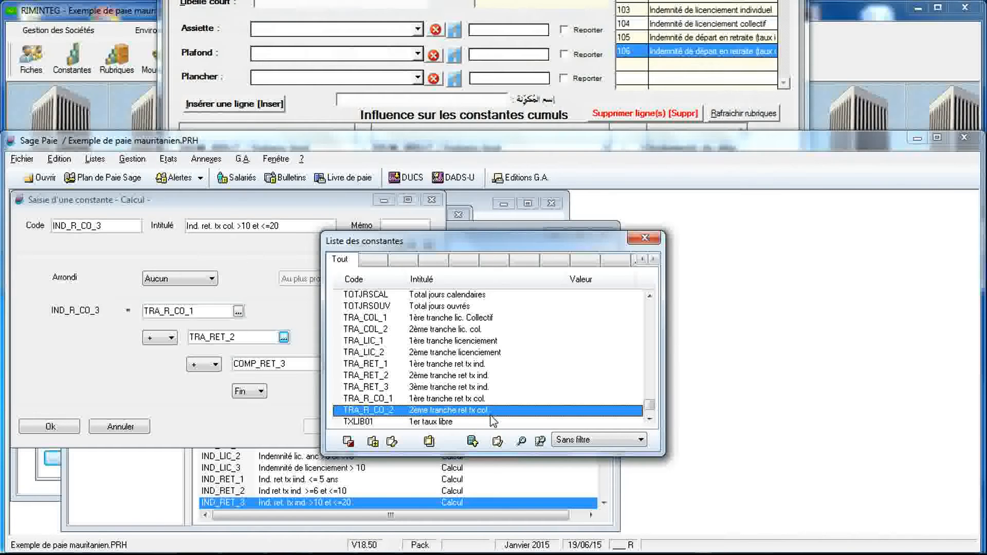
{"action": "double_click", "coordinate": [491, 411]}
From the third term of IND_R_CO_3, duplicate COMP_RET_3 and give the copy the code COM_R_CO_3.
{"action": "left_click", "coordinate": [314, 366]}
{"action": "left_click", "coordinate": [328, 364]}
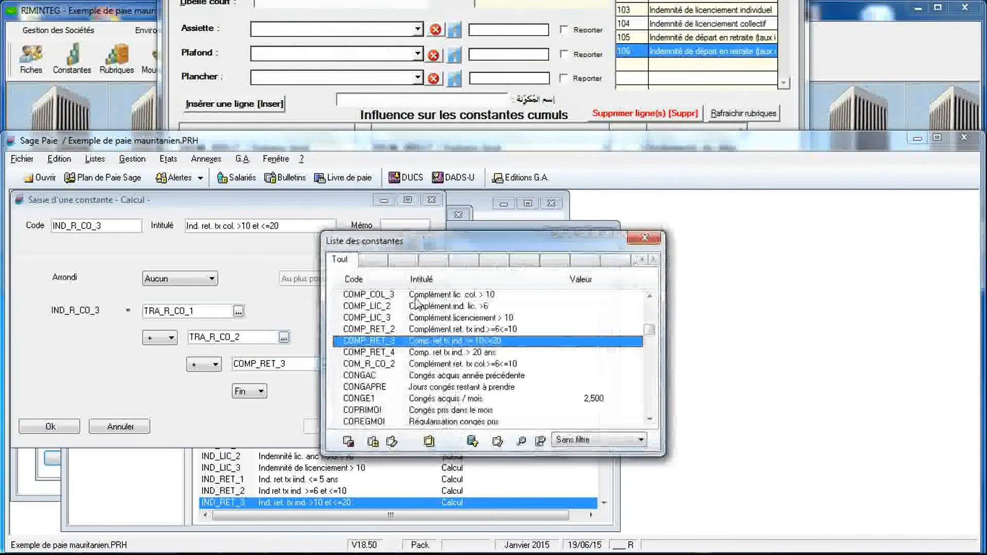
{"action": "left_click_drag", "start_coordinate": [490, 242], "coordinate": [626, 191]}
{"action": "left_click", "coordinate": [564, 390]}
{"action": "left_click_drag", "start_coordinate": [521, 174], "coordinate": [518, 298]}
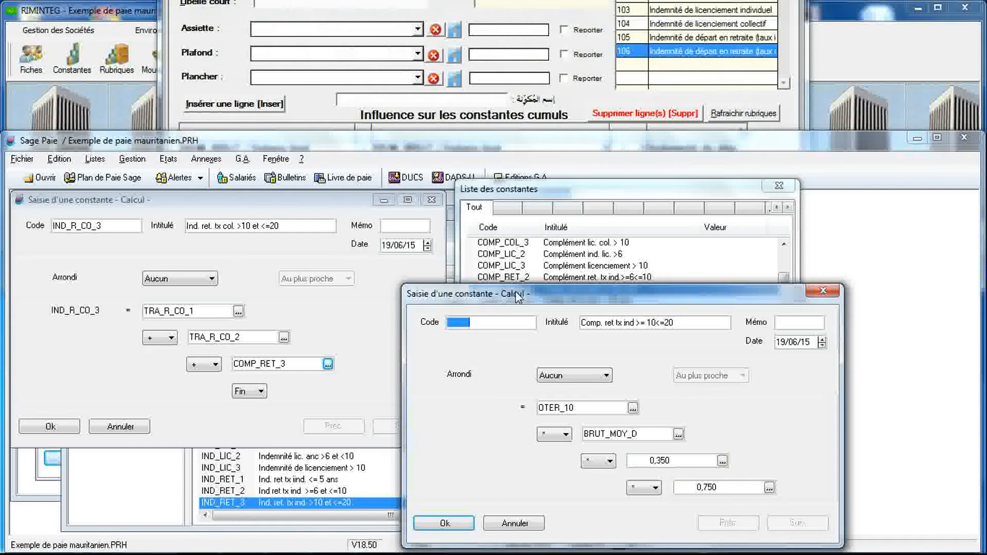
{"action": "left_click", "coordinate": [493, 193]}
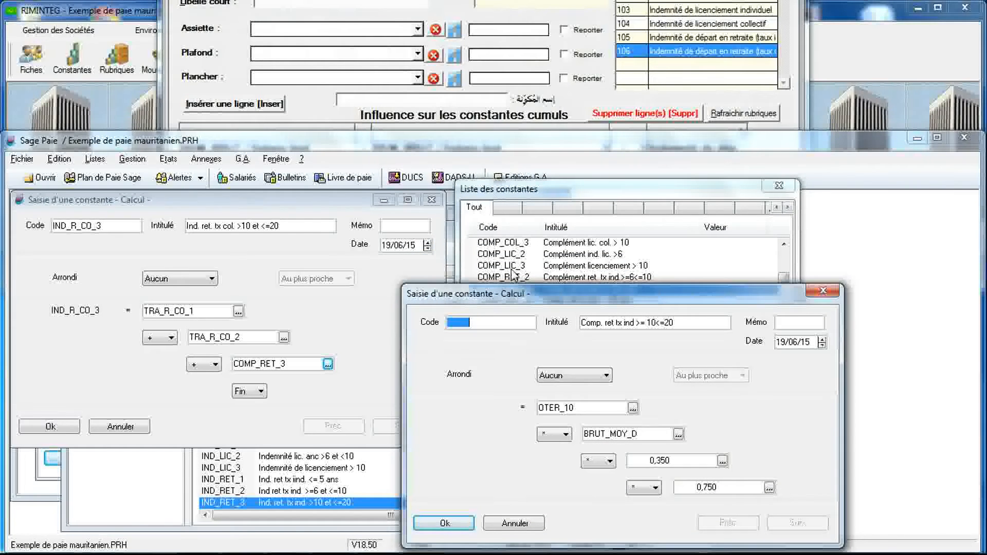
{"action": "left_click_drag", "start_coordinate": [511, 294], "coordinate": [663, 201]}
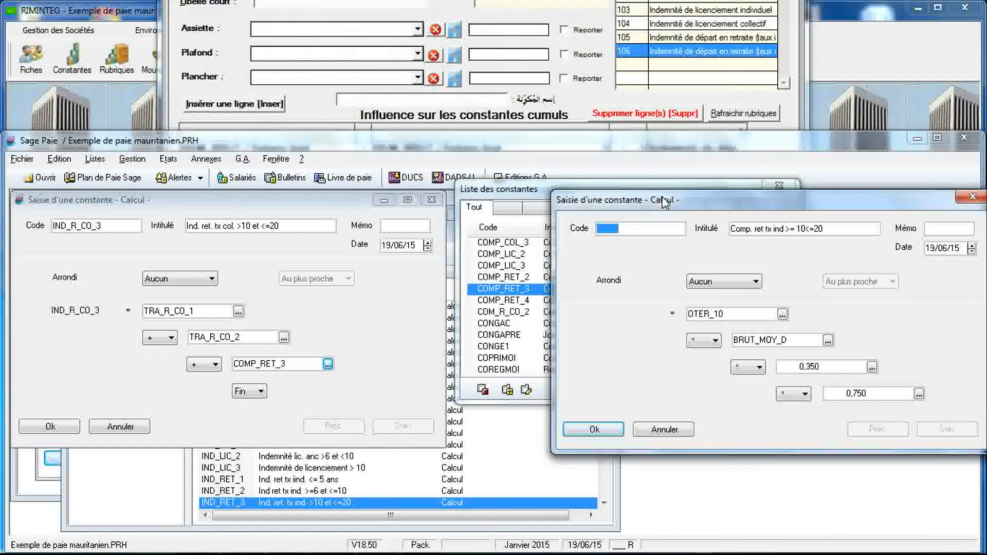
{"action": "type", "text": "C"}
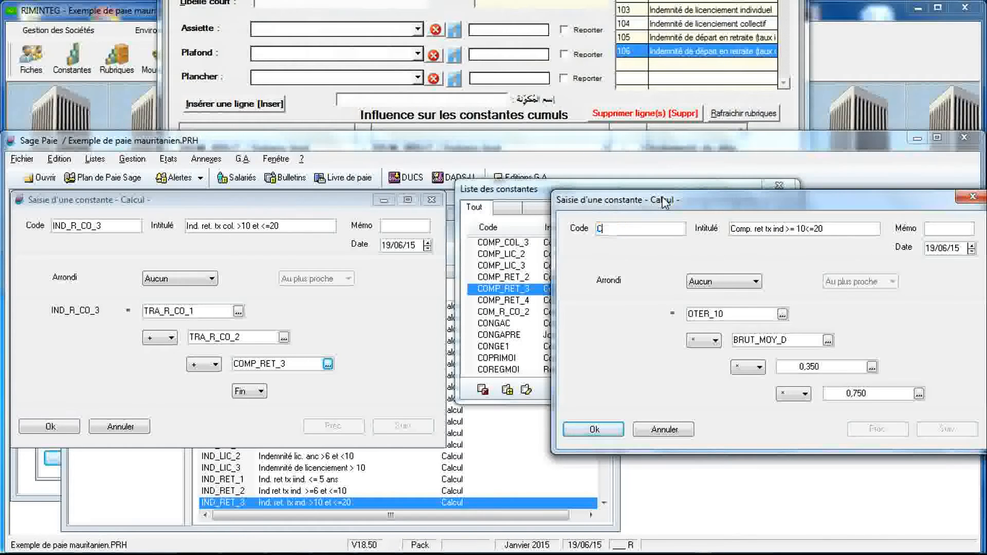
{"action": "type", "text": "OMP_R_COL"}
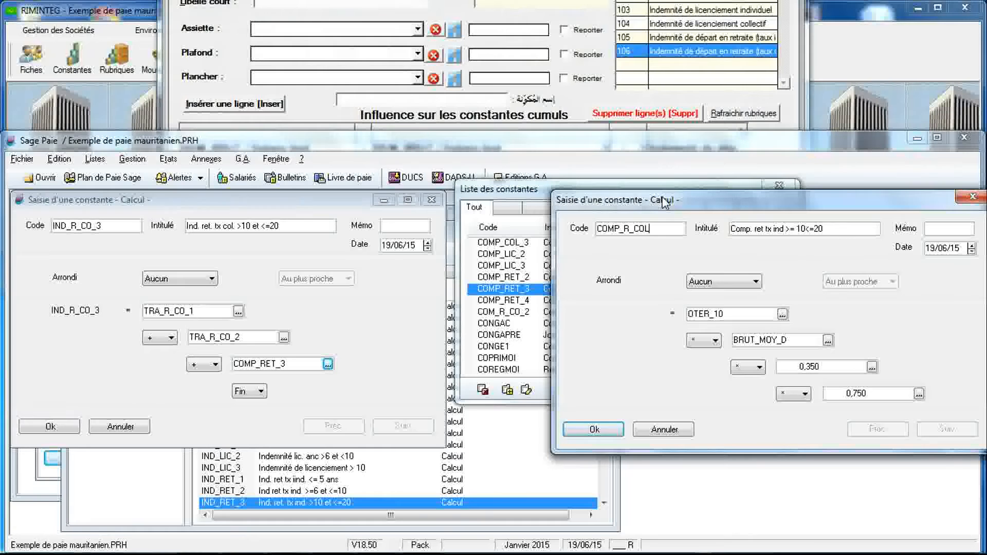
{"action": "key", "text": "BackSpace"}
{"action": "type", "text": "_"}
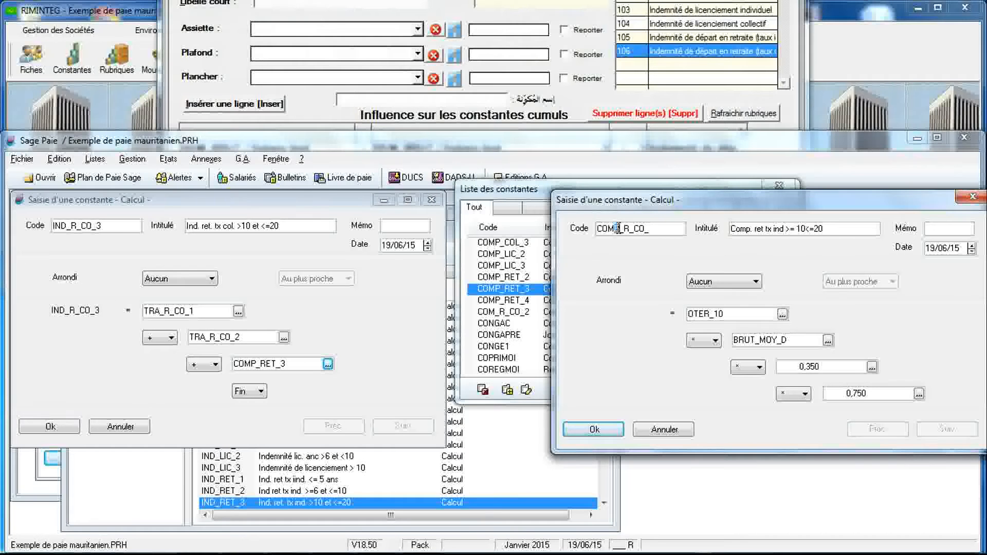
{"action": "left_click", "coordinate": [616, 228]}
{"action": "key", "text": "BackSpace"}
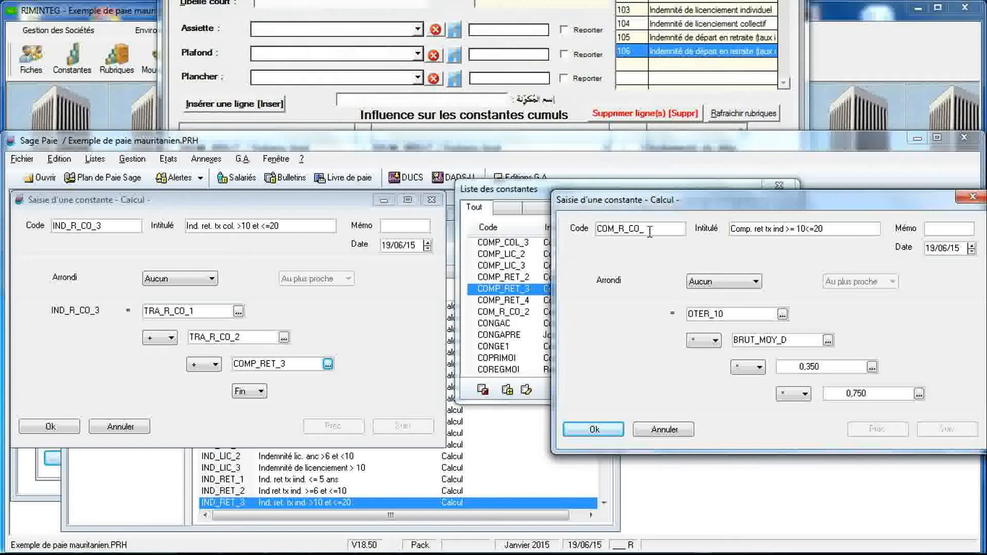
Replace the 0,350 factor of COM_R_CO_3 with 0.5, then save IND_R_CO_3 with that constant as its third term.
{"action": "left_click", "coordinate": [825, 366]}
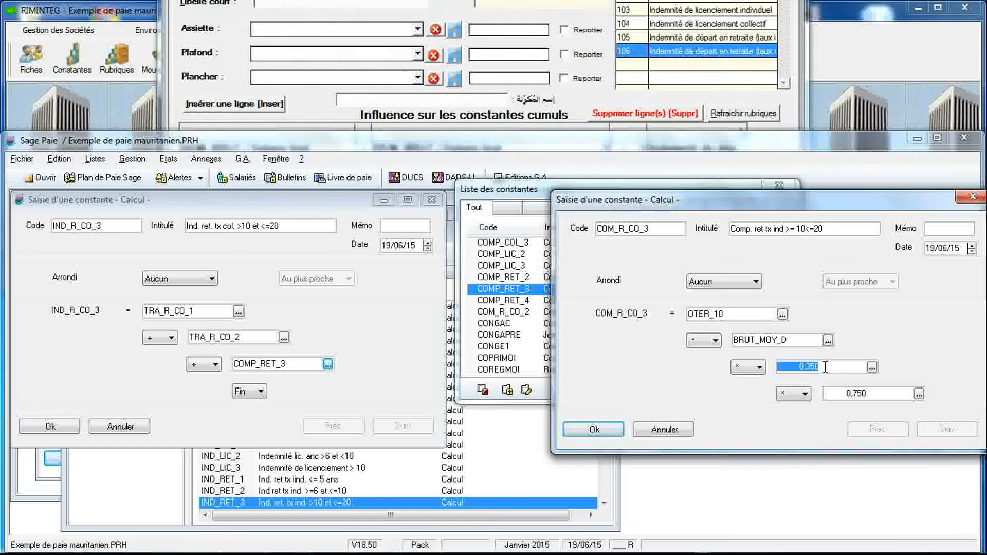
{"action": "type", "text": "0.5"}
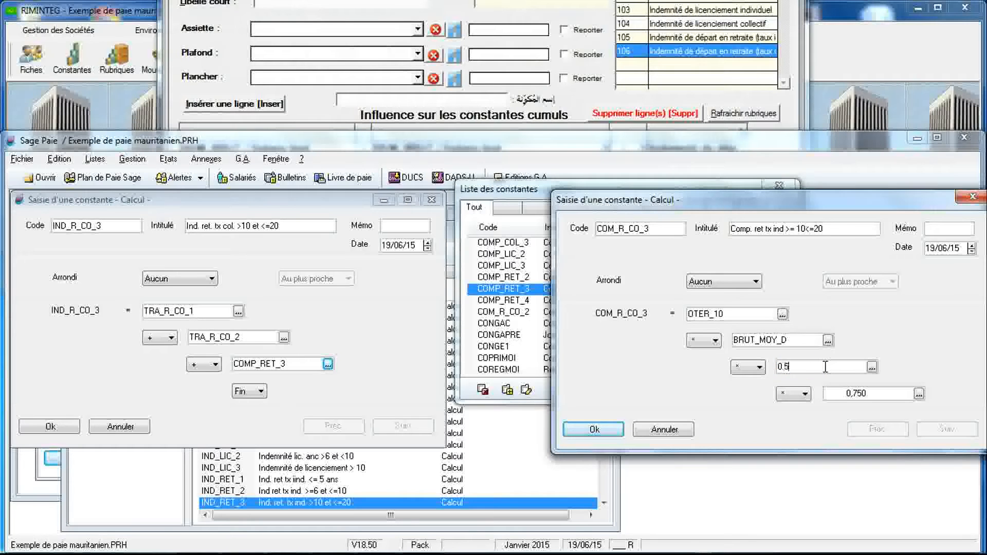
{"action": "left_click", "coordinate": [595, 429]}
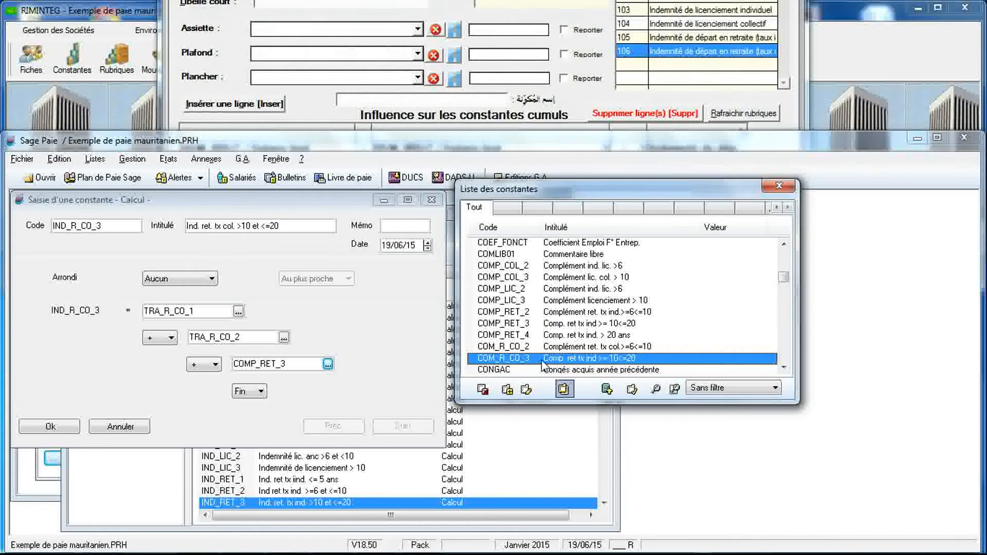
{"action": "double_click", "coordinate": [540, 359]}
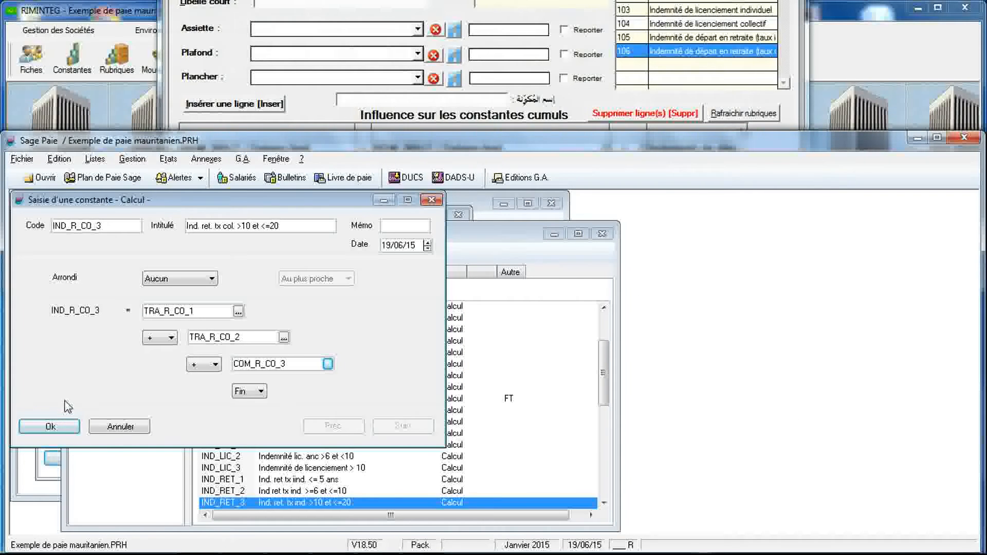
{"action": "left_click", "coordinate": [58, 428]}
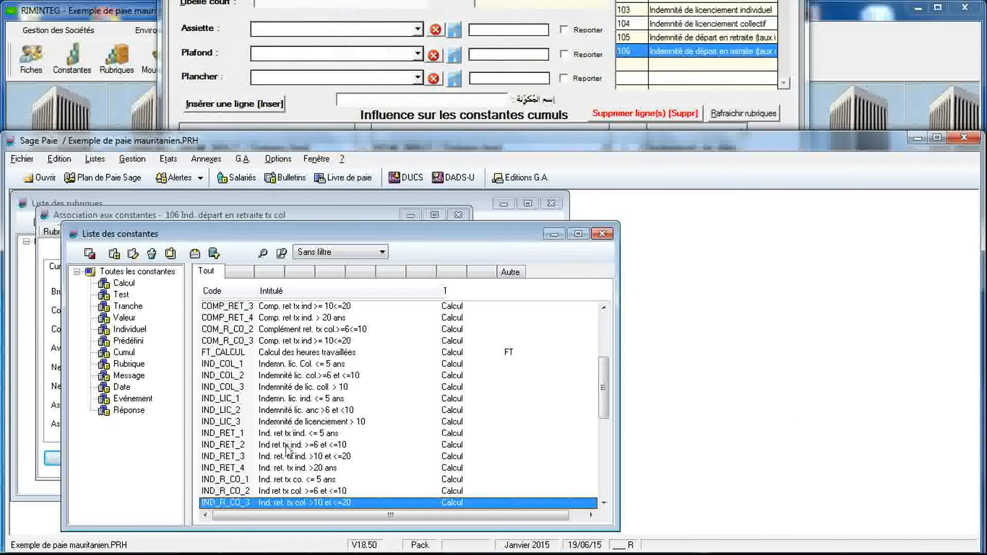
Duplicate the IND_RET_4 constant as IND_R_CO_4 and title the copy "Ind. ret. tx col. >20 ans".
{"action": "left_click", "coordinate": [288, 468]}
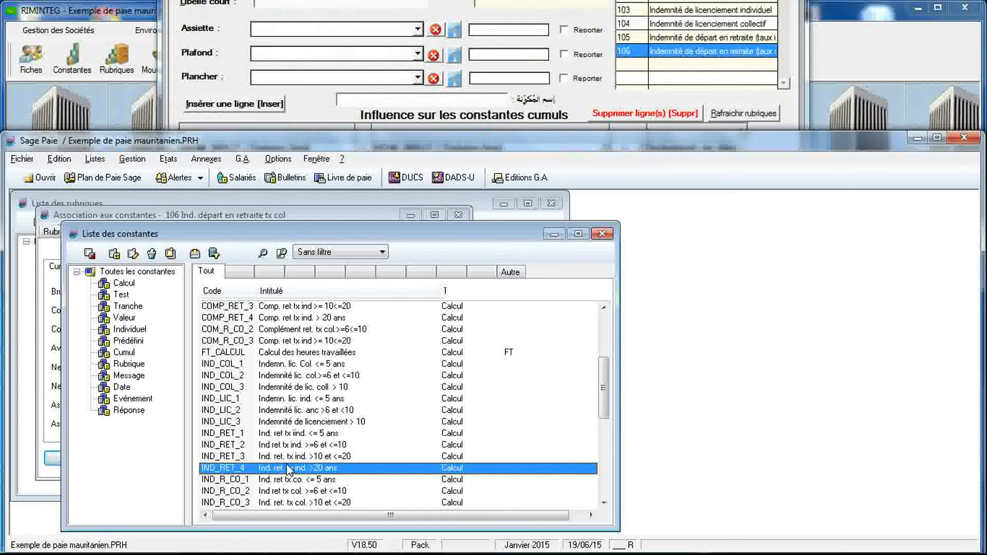
{"action": "left_click", "coordinate": [170, 253]}
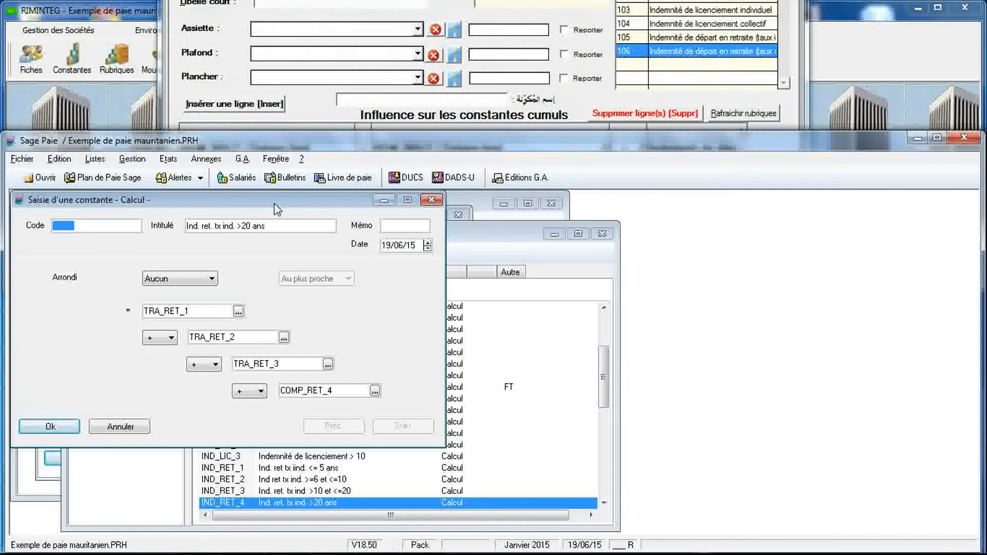
{"action": "type", "text": "IND_R_CO_4"}
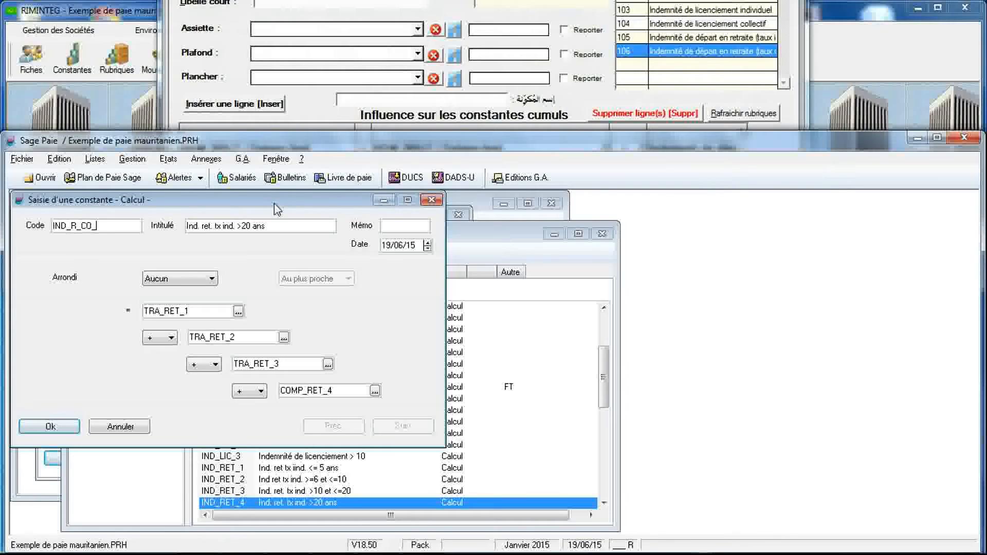
{"action": "left_click", "coordinate": [230, 225]}
{"action": "left_click", "coordinate": [229, 225]}
{"action": "double_click", "coordinate": [229, 225]}
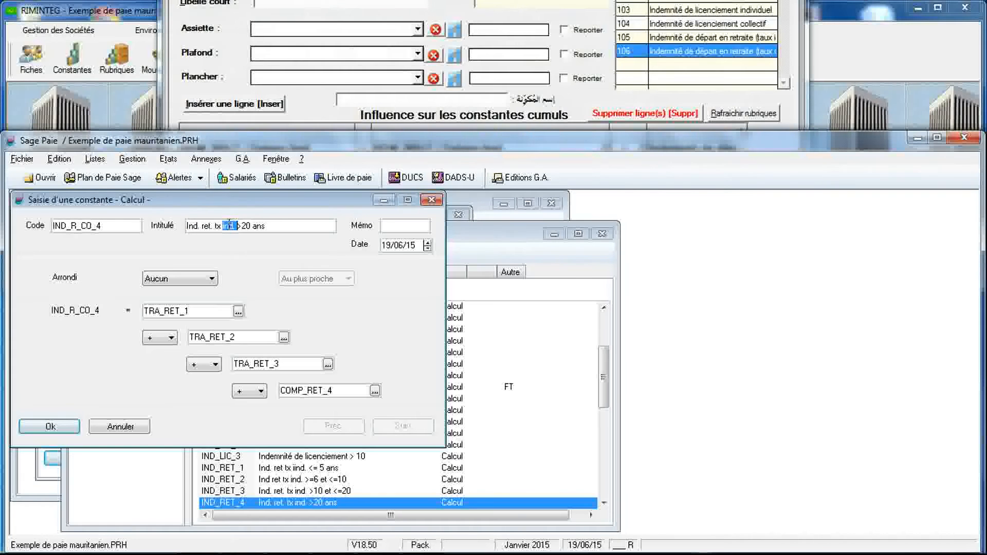
{"action": "type", "text": "col."}
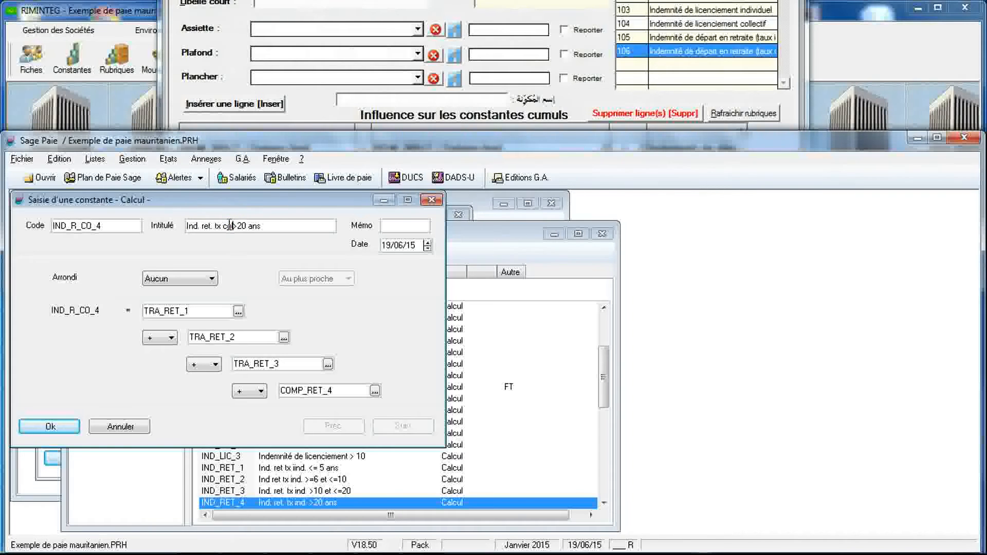
Replace the first term of IND_R_CO_4 with the constant TRA_R_CO_1.
{"action": "left_click", "coordinate": [225, 311]}
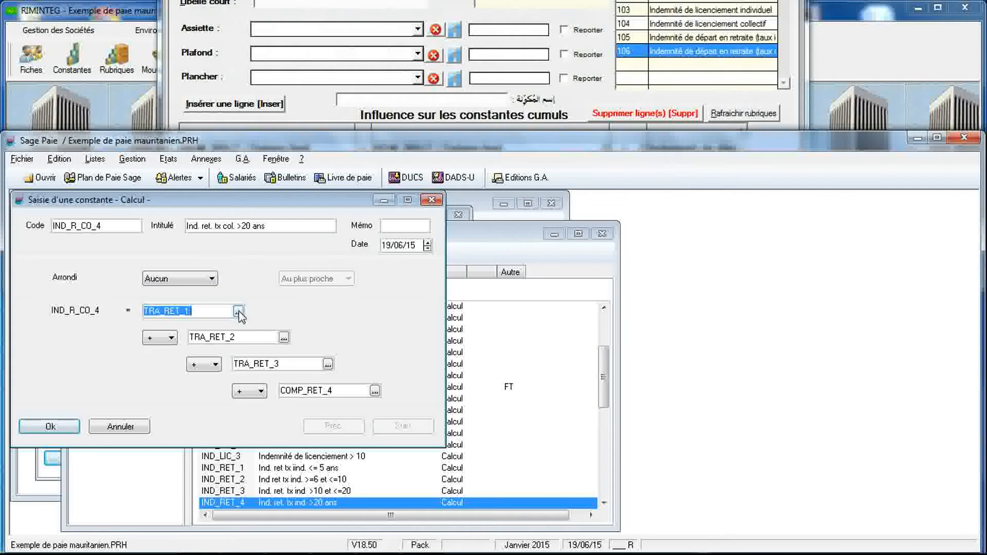
{"action": "left_click", "coordinate": [238, 311]}
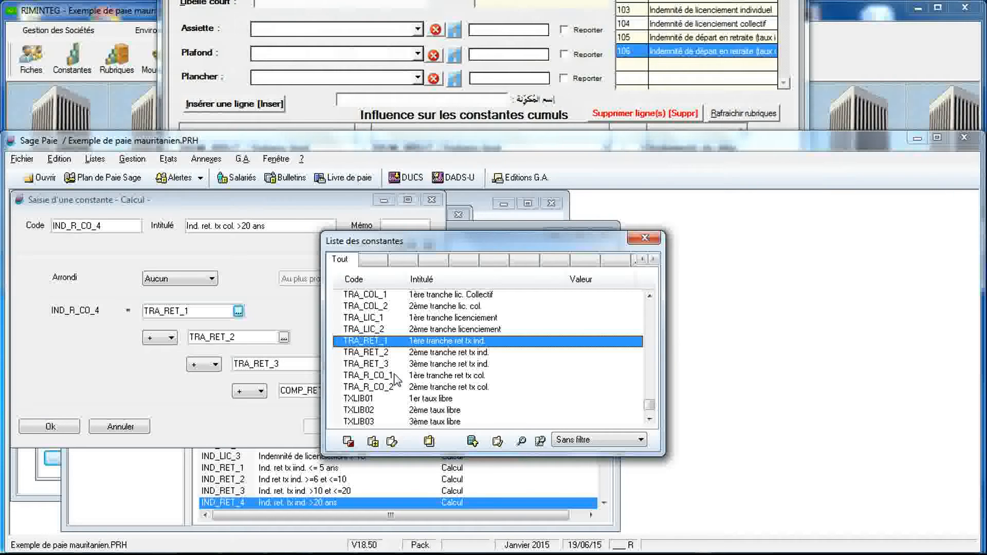
{"action": "double_click", "coordinate": [395, 380]}
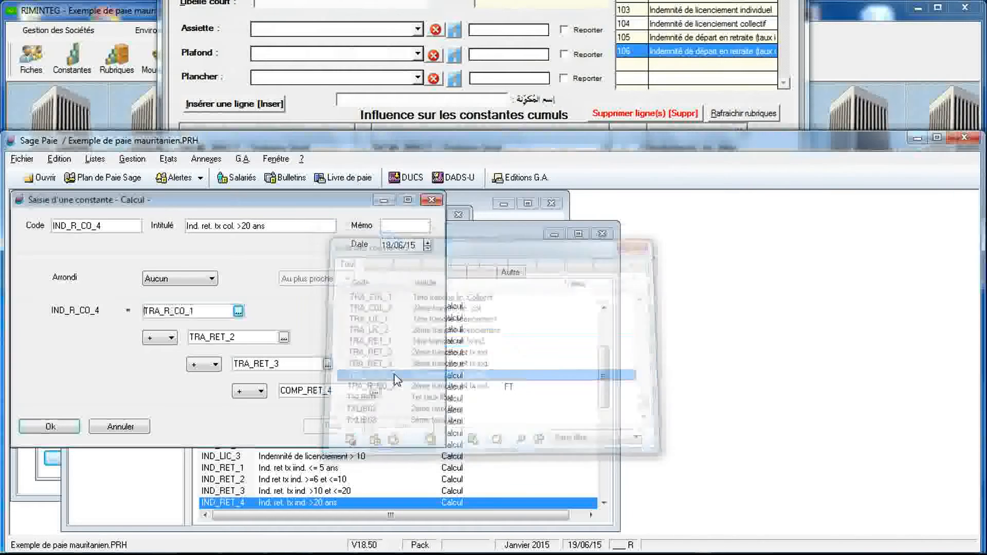
Replace the second term of IND_R_CO_4 with the constant TRA_R_CO_2.
{"action": "left_click", "coordinate": [283, 338]}
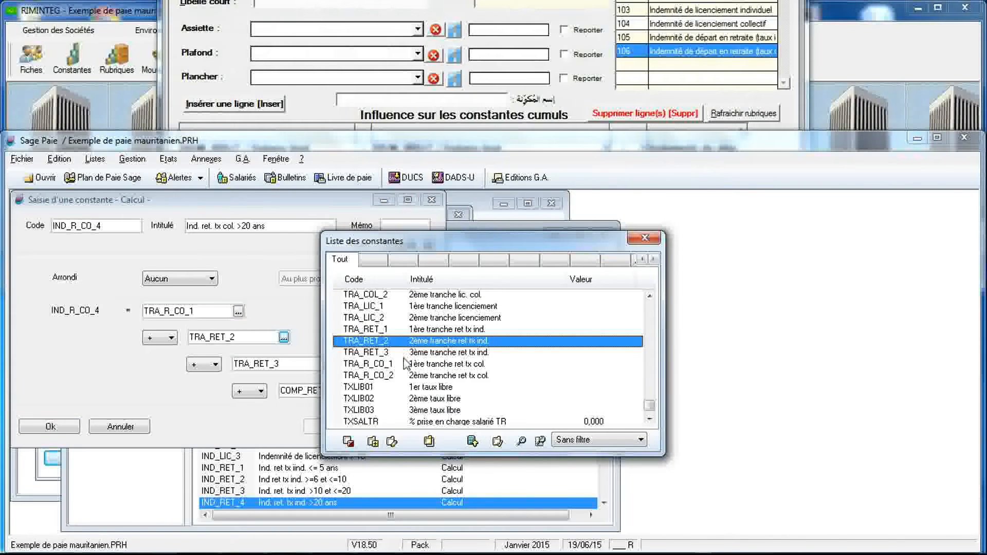
{"action": "double_click", "coordinate": [425, 377]}
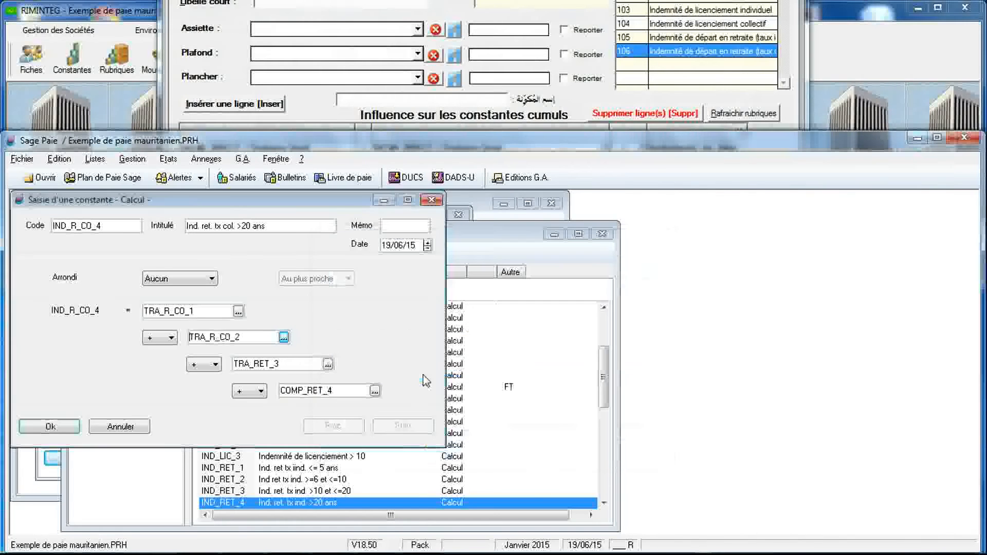
From the third term of IND_R_CO_4, duplicate TRA_RET_3 as TRA_R_CO_3 and title the copy "3ème tranche ret tx col.".
{"action": "double_click", "coordinate": [311, 365]}
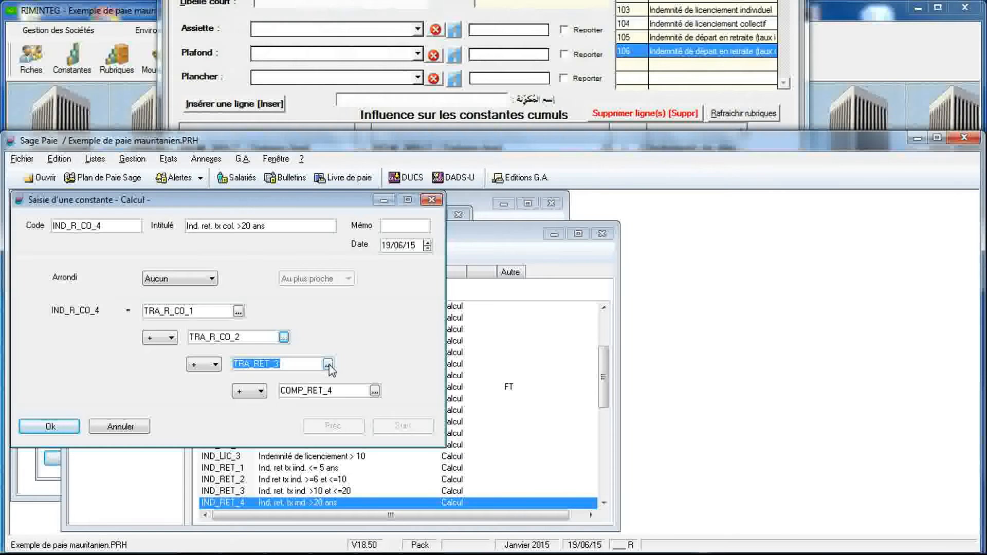
{"action": "left_click", "coordinate": [327, 364]}
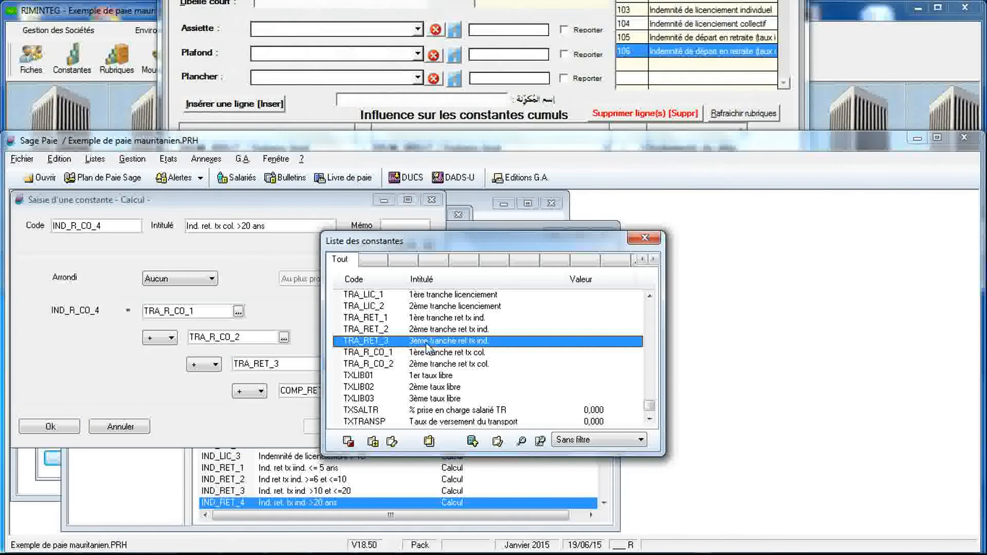
{"action": "left_click", "coordinate": [428, 441]}
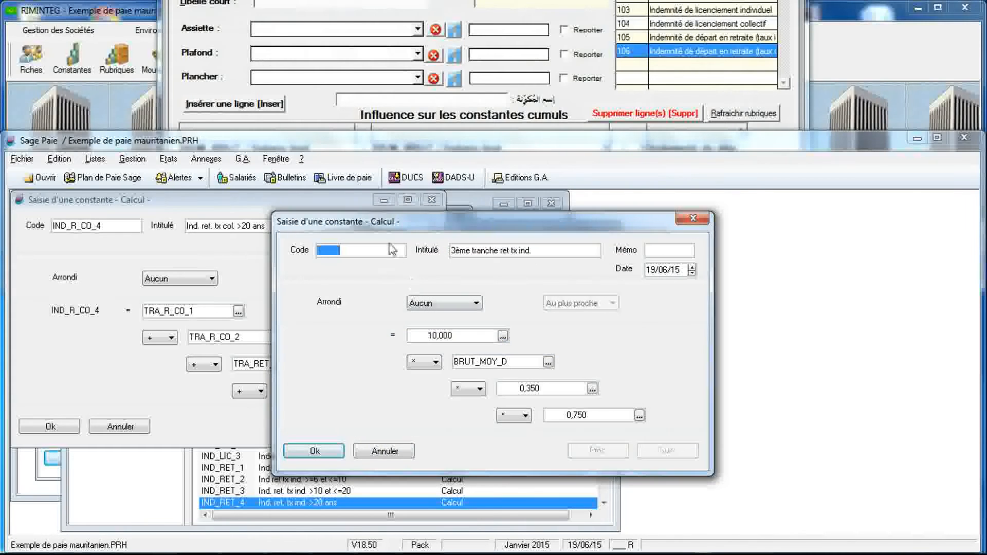
{"action": "left_click_drag", "start_coordinate": [424, 223], "coordinate": [549, 233]}
{"action": "type", "text": "TR"}
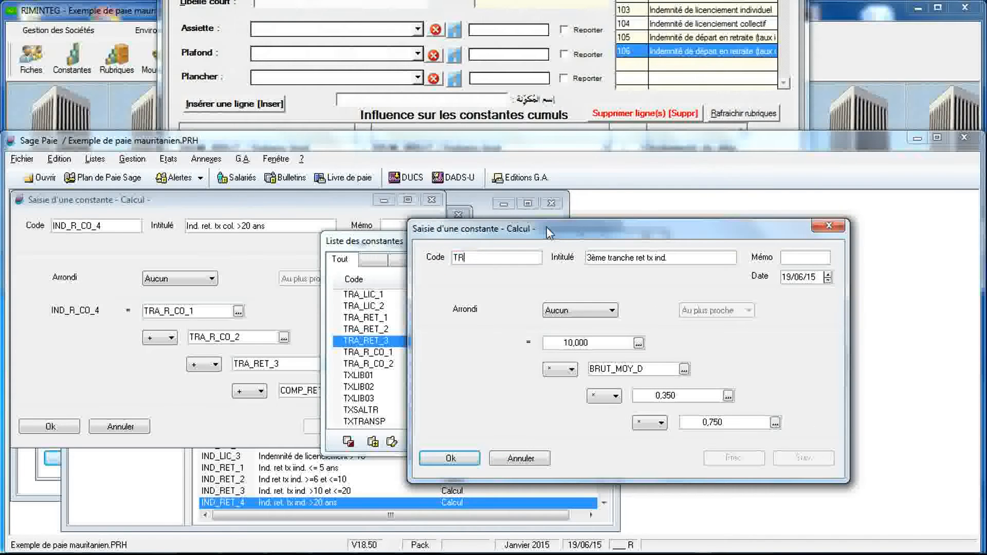
{"action": "type", "text": "A_R_CO_3"}
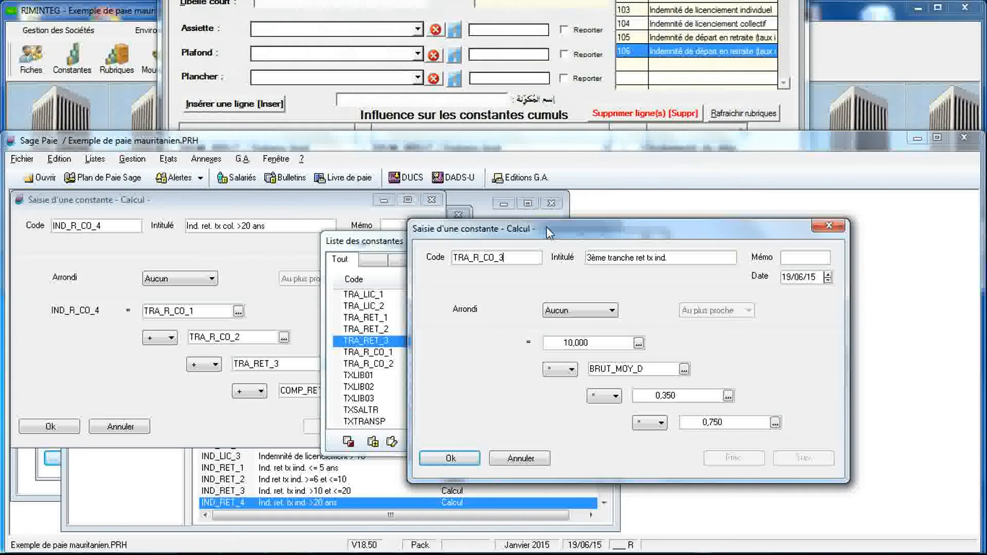
{"action": "key", "text": "Tab"}
{"action": "left_click", "coordinate": [662, 257]}
{"action": "double_click", "coordinate": [662, 257]}
{"action": "type", "text": "c"}
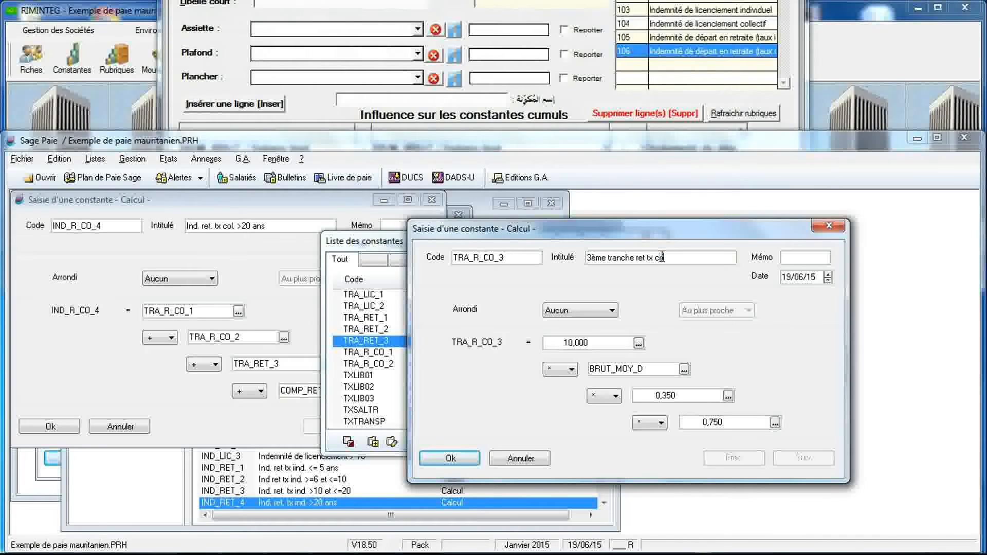
{"action": "type", "text": "ol."}
Replace the 0,350 factor of TRA_R_CO_3 with 0,5 and use that constant as the third term of IND_R_CO_4.
{"action": "double_click", "coordinate": [680, 398]}
{"action": "type", "text": "0,"}
{"action": "type", "text": "5"}
{"action": "left_click", "coordinate": [450, 458]}
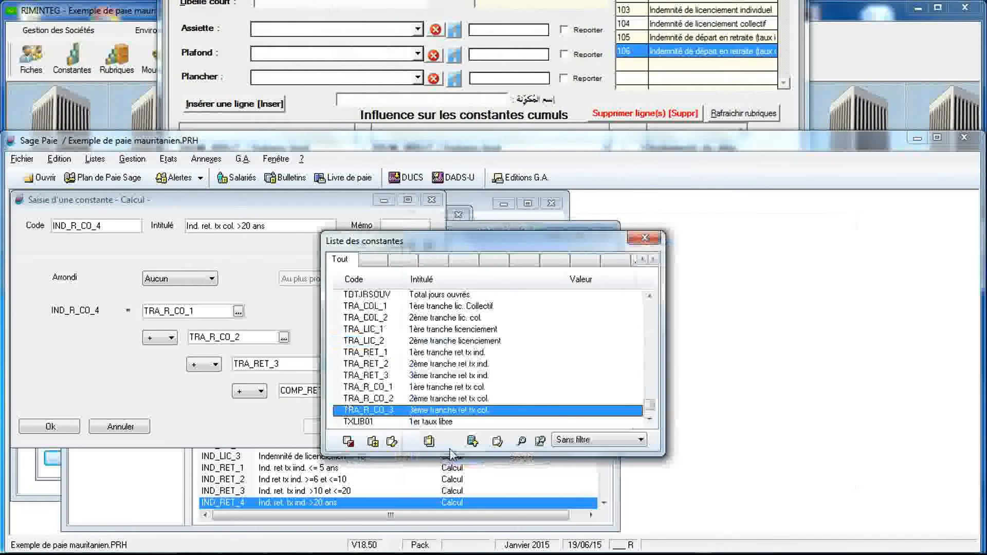
{"action": "double_click", "coordinate": [447, 410]}
From the fourth term of IND_R_CO_4, duplicate COMP_RET_4 and give the copy the code COM_R_CO_4.
{"action": "left_click", "coordinate": [348, 391]}
{"action": "left_click", "coordinate": [349, 391]}
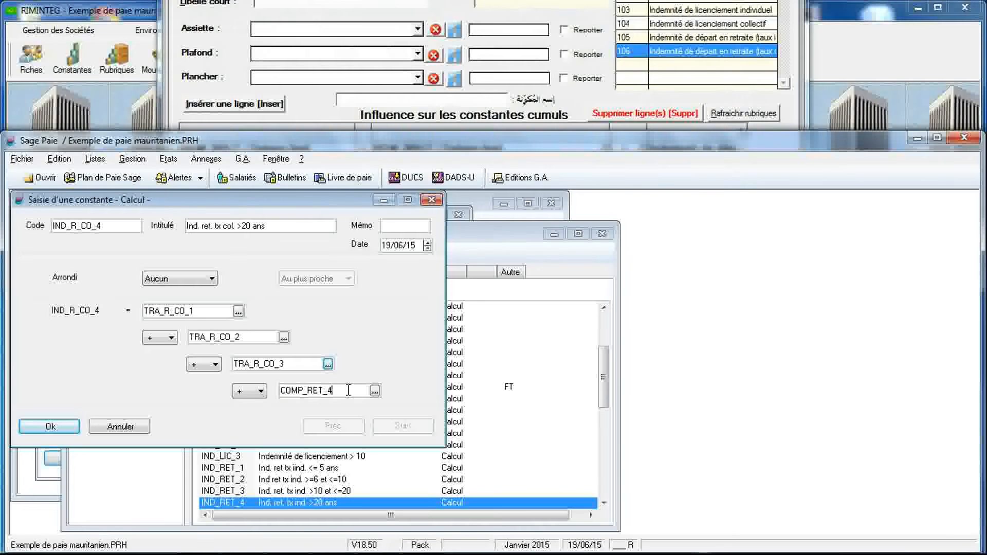
{"action": "left_click", "coordinate": [375, 390]}
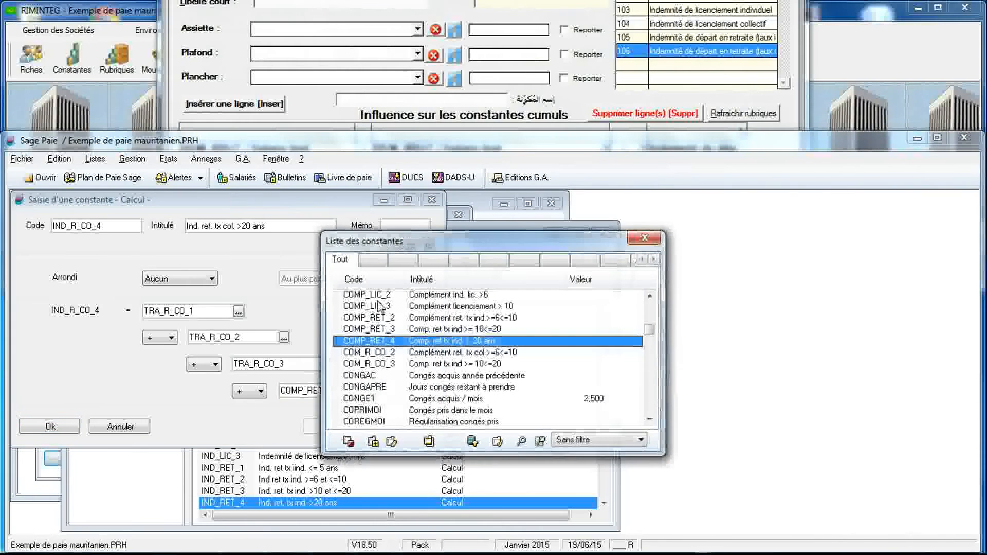
{"action": "left_click_drag", "start_coordinate": [415, 246], "coordinate": [189, 182]}
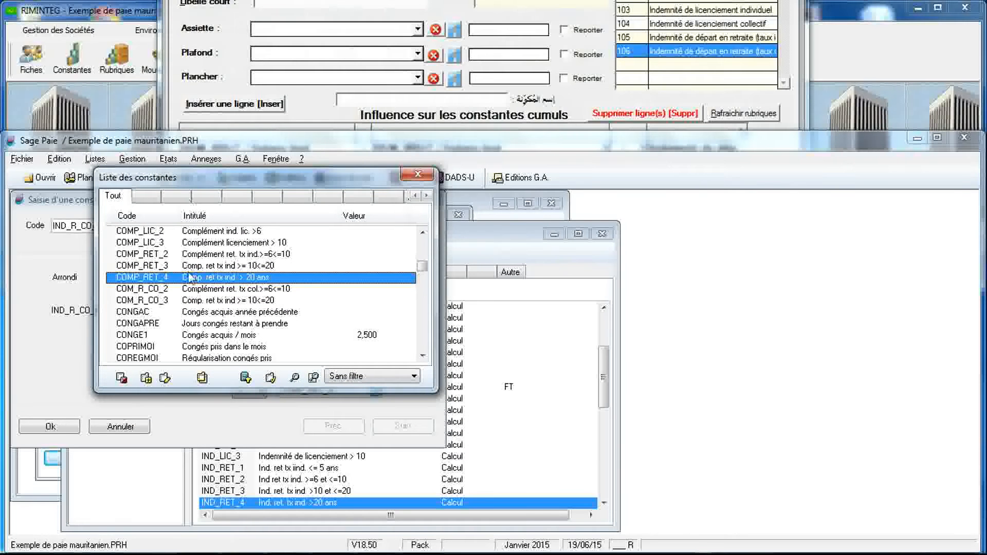
{"action": "left_click", "coordinate": [202, 378]}
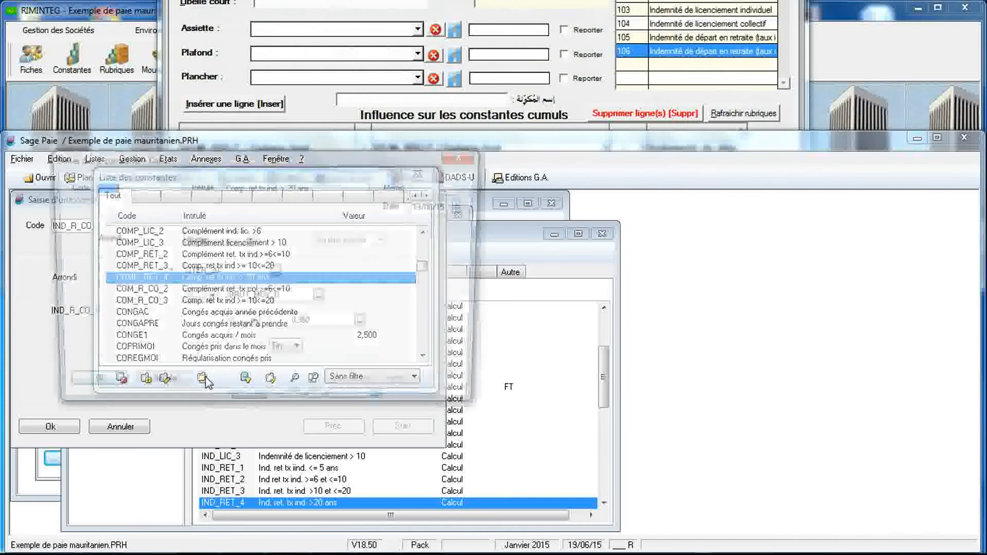
{"action": "left_click_drag", "start_coordinate": [251, 168], "coordinate": [559, 167]}
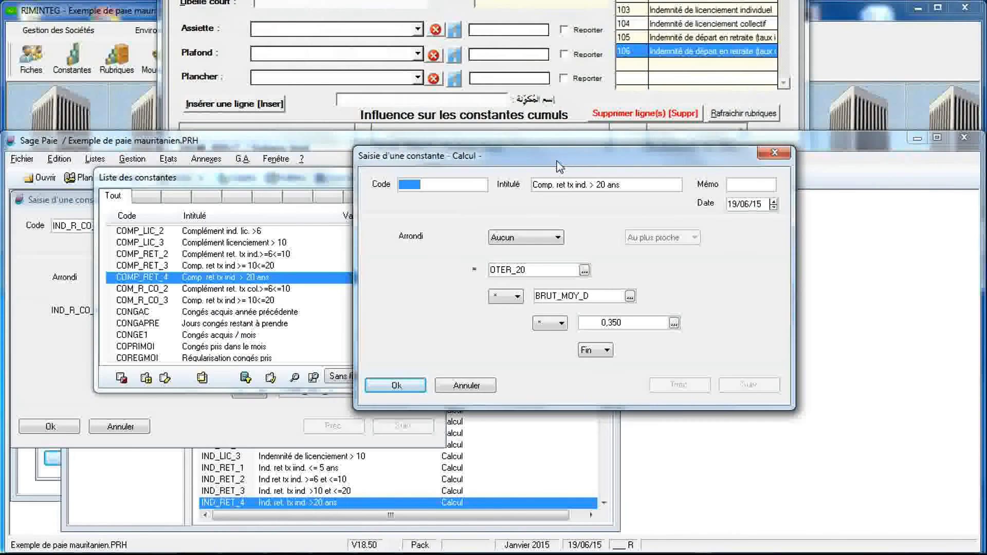
{"action": "type", "text": "COM_R_CO_4"}
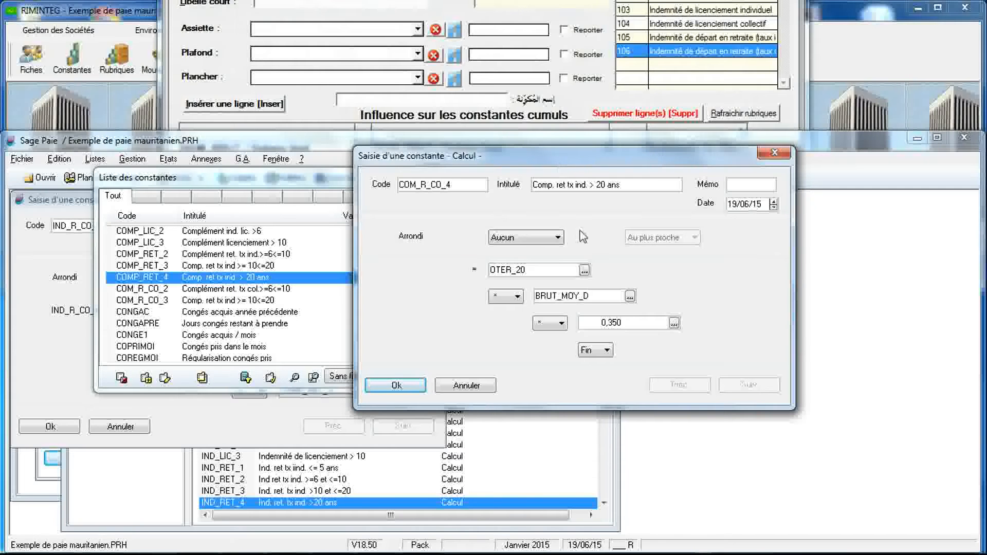
Replace the 0,350 factor of COM_R_CO_4 with 0.5, then save IND_R_CO_4 with that constant as its fourth term.
{"action": "double_click", "coordinate": [617, 322]}
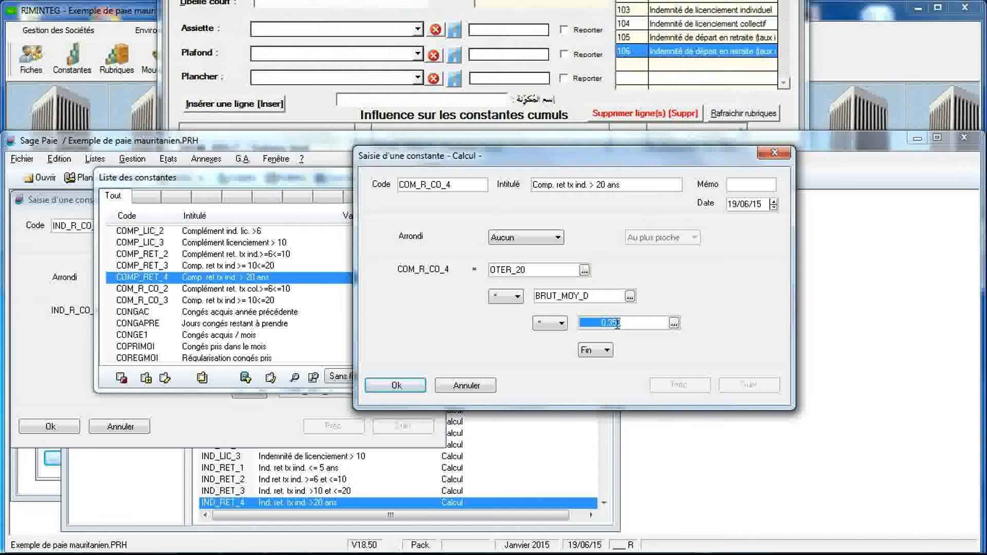
{"action": "type", "text": "0"}
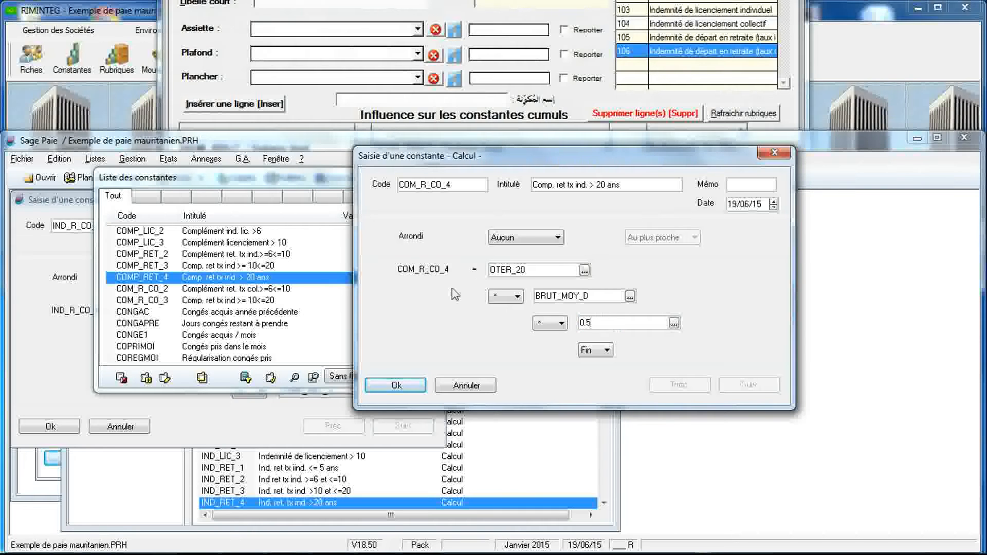
{"action": "left_click", "coordinate": [399, 386]}
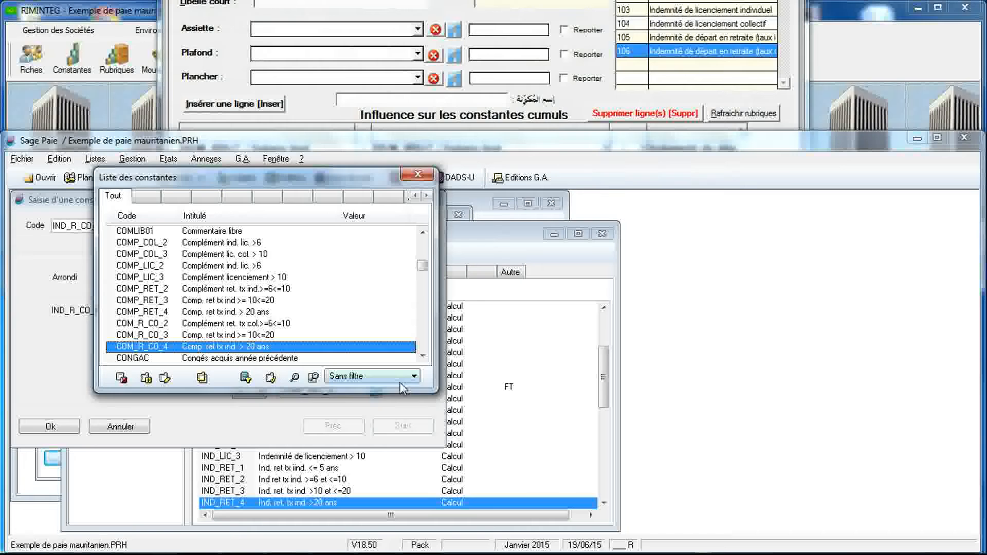
{"action": "double_click", "coordinate": [358, 346]}
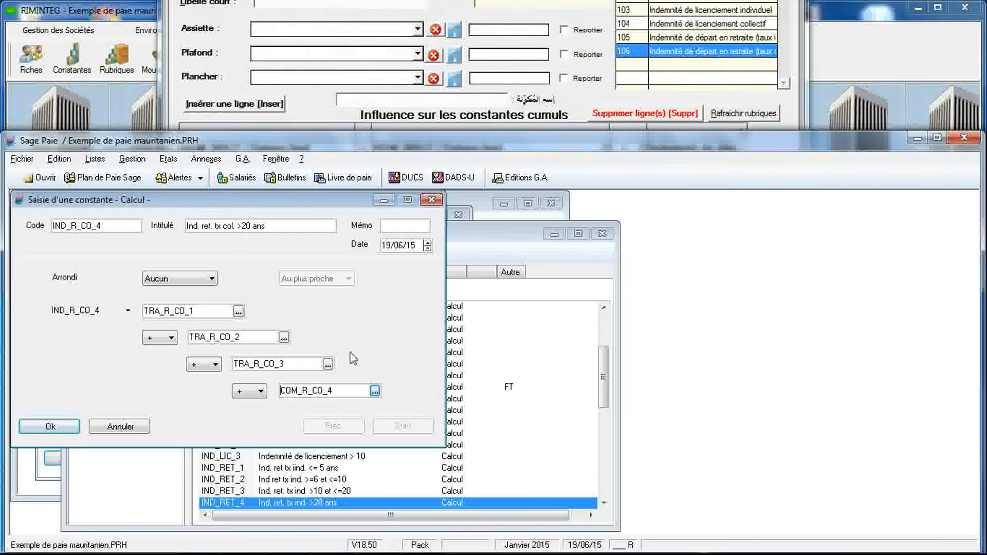
{"action": "left_click", "coordinate": [50, 426]}
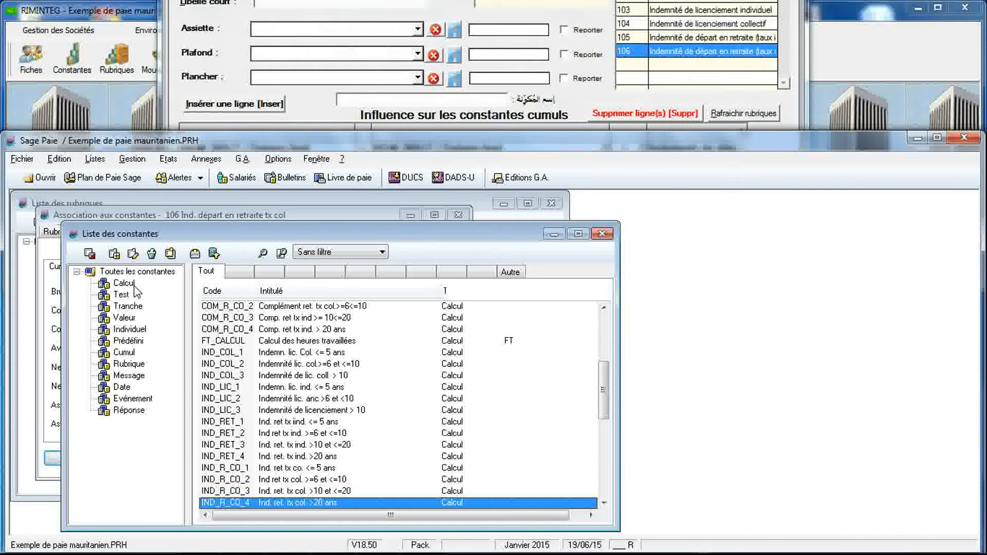
Create a new constant of type Tranche with the code IND_R_CO.
{"action": "left_click", "coordinate": [114, 253]}
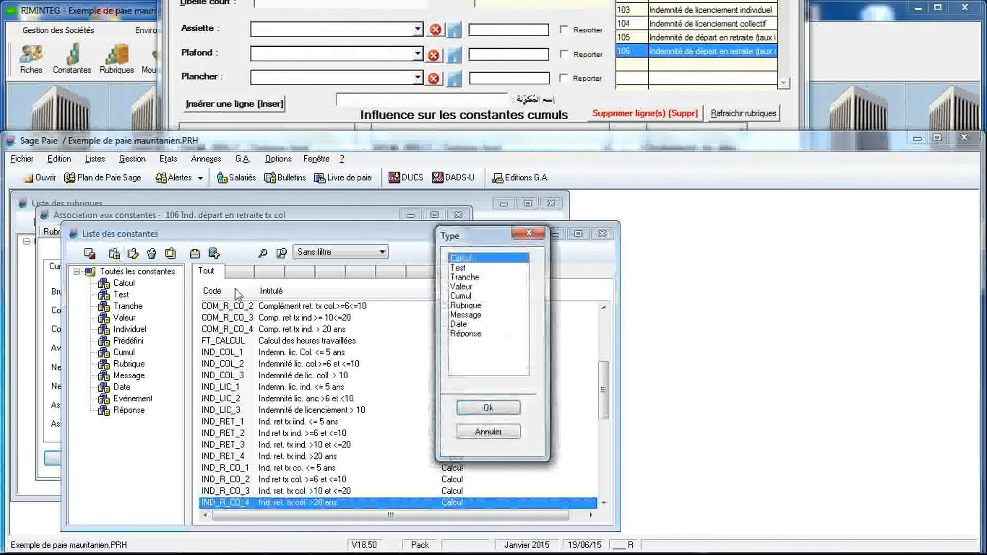
{"action": "left_click", "coordinate": [463, 277]}
{"action": "left_click", "coordinate": [475, 409]}
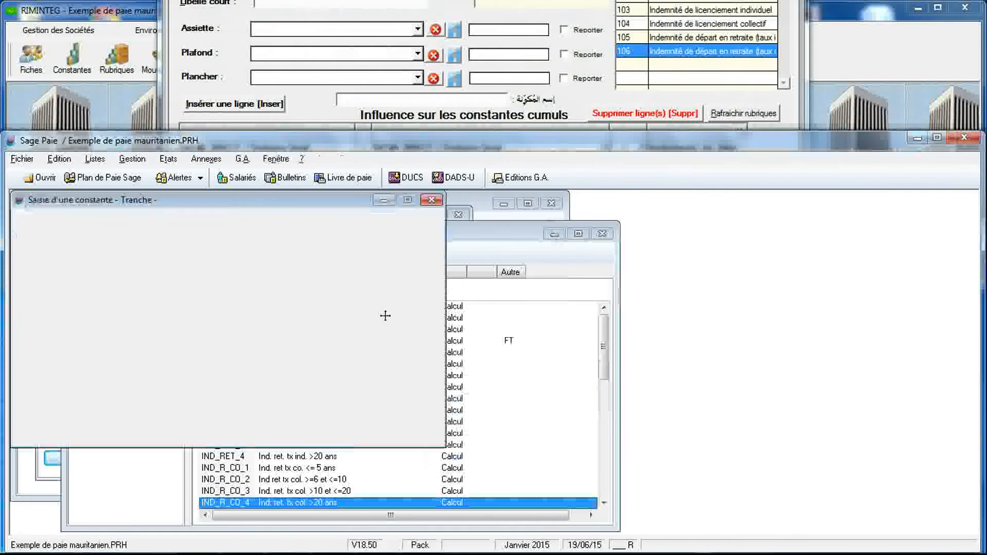
{"action": "type", "text": "I"}
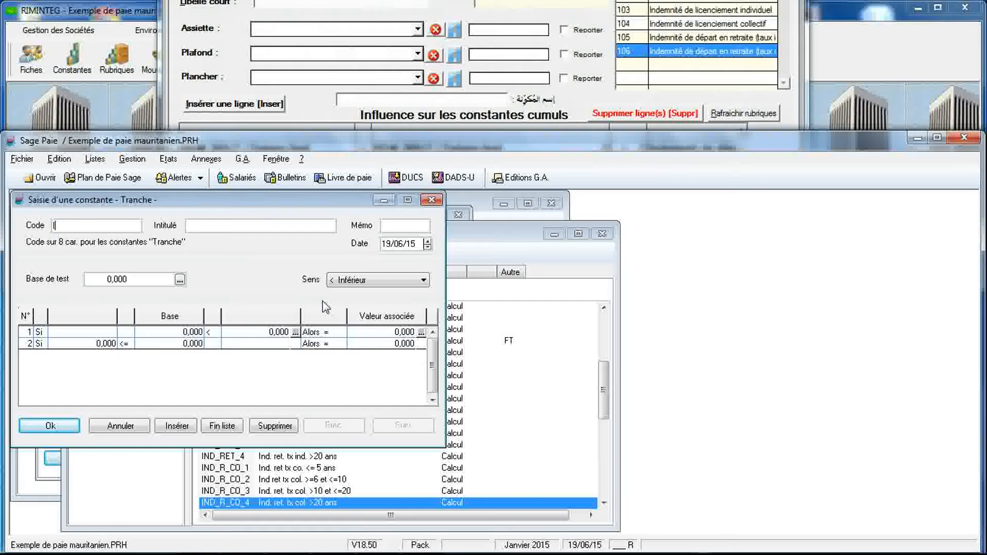
{"action": "type", "text": "ND_R_CO"}
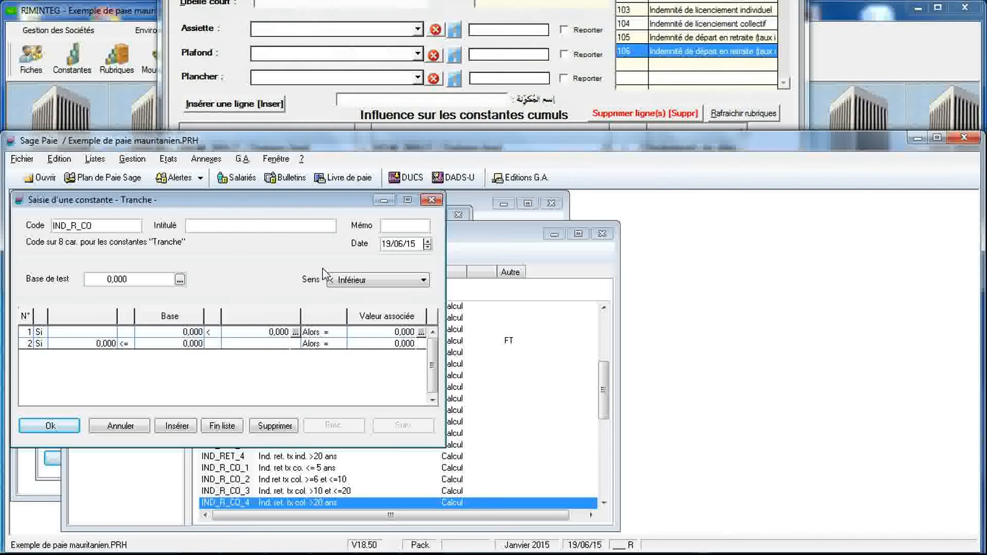
{"action": "key", "text": "BackSpace"}
{"action": "key", "text": "BackSpace"}
{"action": "key", "text": "BackSpace"}
{"action": "type", "text": "ET"}
{"action": "key", "text": "BackSpace"}
{"action": "key", "text": "BackSpace"}
{"action": "type", "text": "_CO"}
Title the IND_R_CO constant "Ind. retraite tx collectif".
{"action": "left_click", "coordinate": [231, 227]}
{"action": "type", "text": "Ind. retr"}
{"action": "type", "text": "aite "}
{"action": "type", "text": "(ca"}
{"action": "key", "text": "BackSpace"}
{"action": "type", "text": "x collet"}
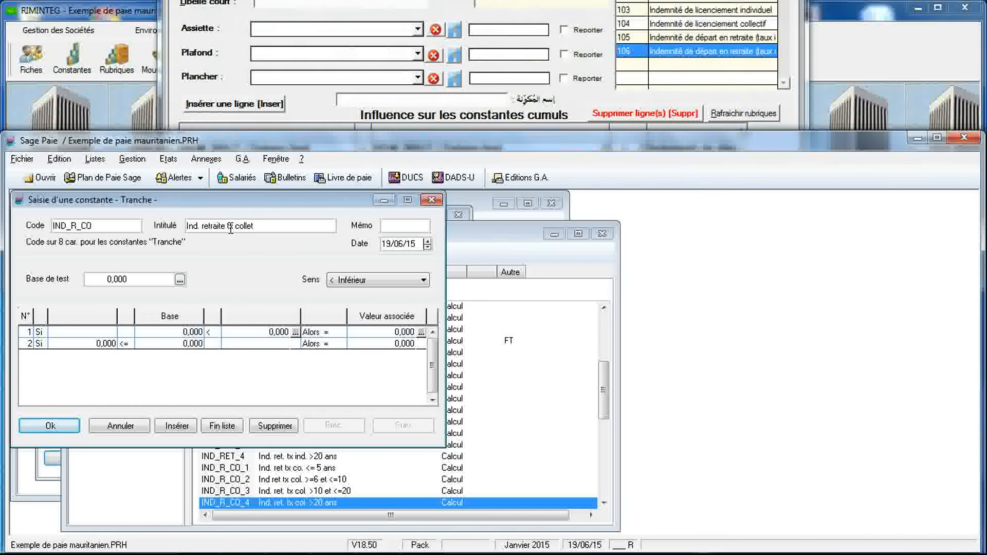
{"action": "key", "text": "BackSpace"}
{"action": "type", "text": "ctif"}
Set the test base of IND_R_CO to ANC_AN and its comparison direction to "<= Inférieur ou égal".
{"action": "left_click", "coordinate": [150, 280]}
{"action": "left_click", "coordinate": [180, 279]}
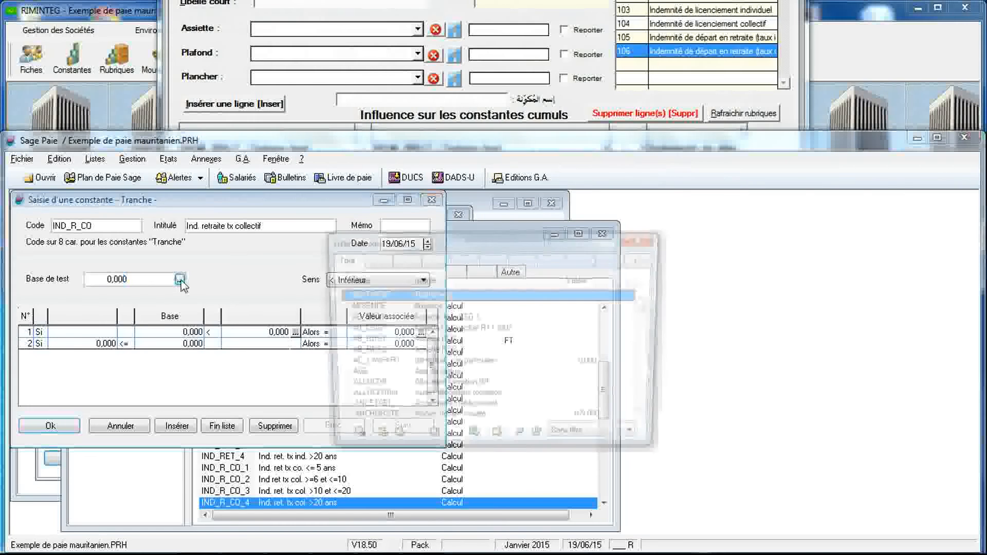
{"action": "left_click_drag", "start_coordinate": [649, 317], "coordinate": [650, 319]}
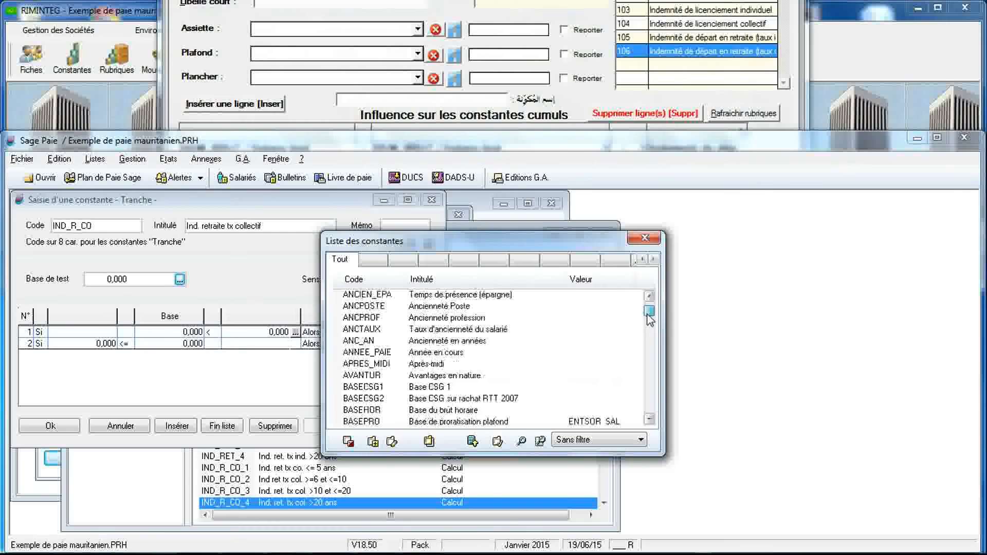
{"action": "double_click", "coordinate": [524, 341]}
{"action": "left_click", "coordinate": [422, 285]}
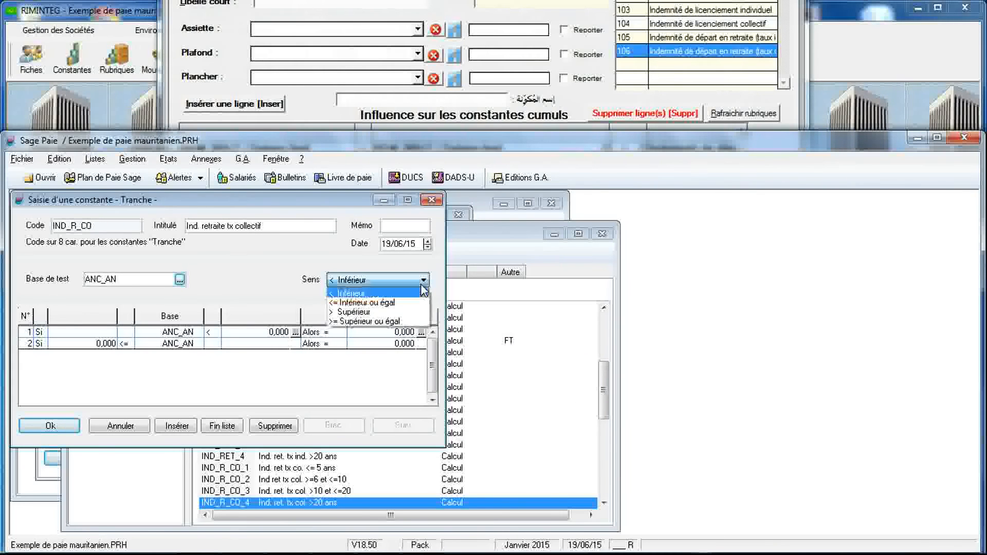
{"action": "left_click", "coordinate": [416, 302]}
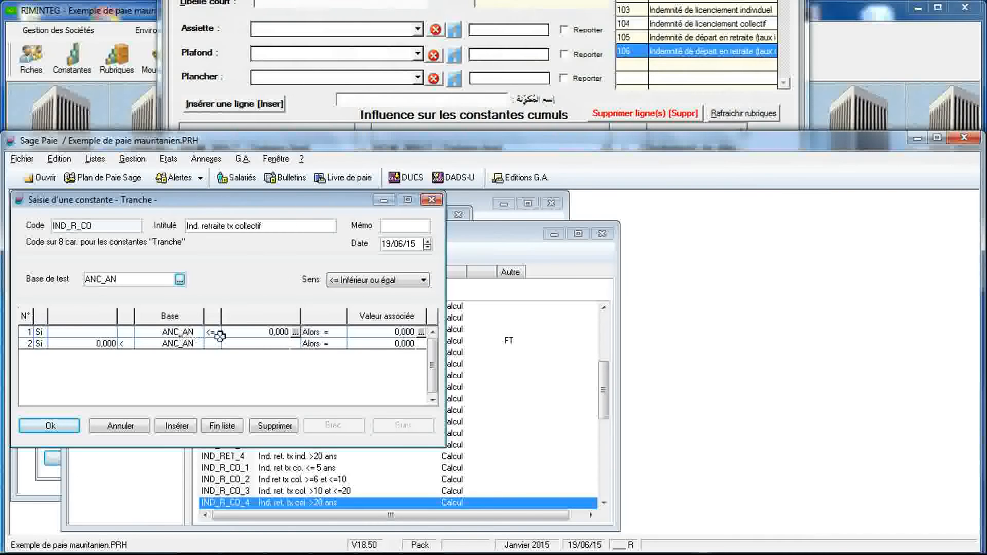
Define the first bracket of IND_R_CO with an upper limit of 5 and IND_R_CO_1 as its associated value.
{"action": "left_click", "coordinate": [252, 335]}
{"action": "type", "text": "5"}
{"action": "left_click", "coordinate": [369, 333]}
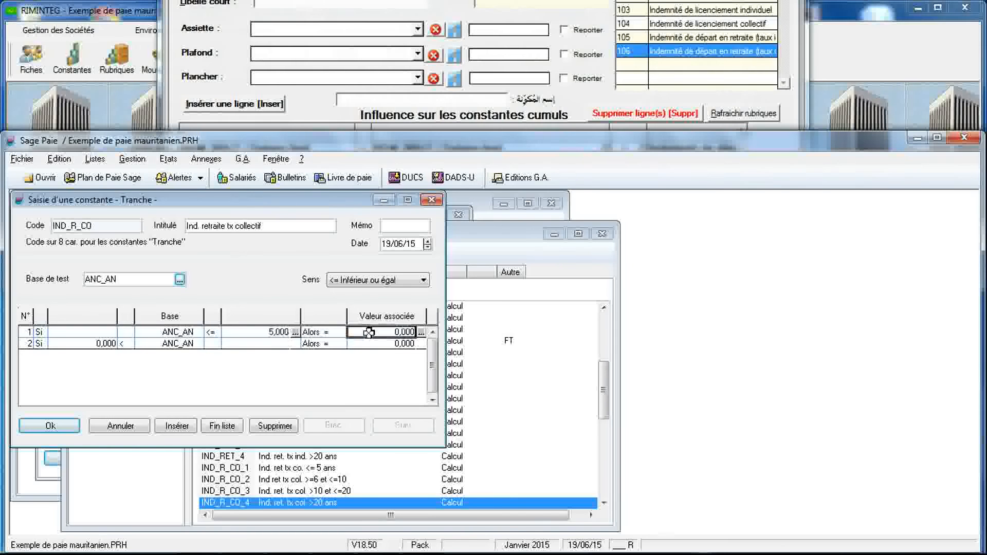
{"action": "left_click", "coordinate": [421, 332]}
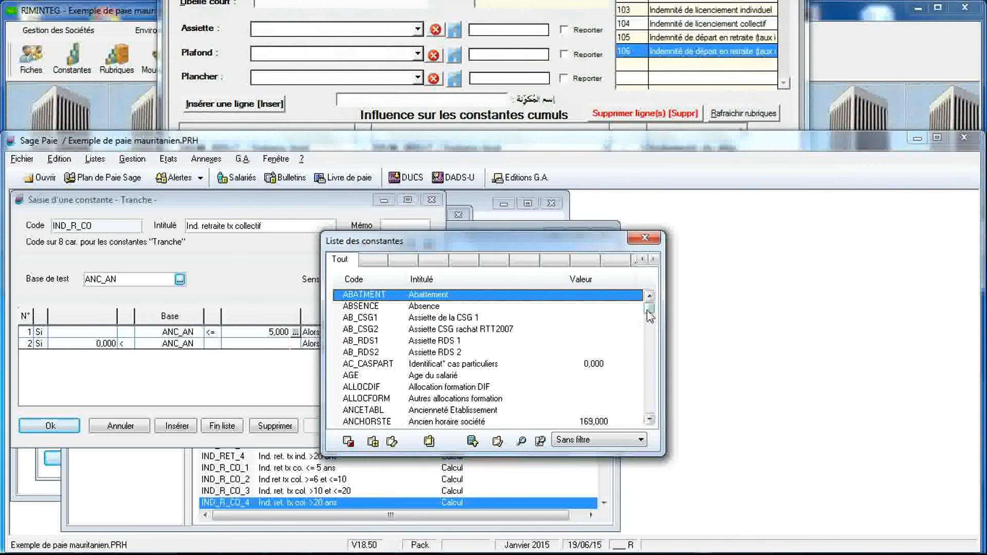
{"action": "left_click_drag", "start_coordinate": [647, 311], "coordinate": [656, 379]}
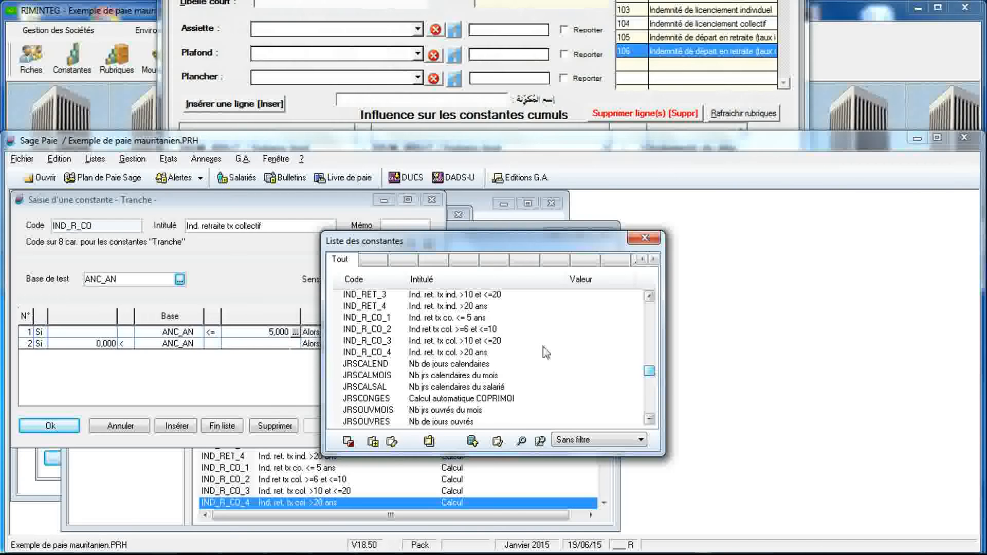
{"action": "double_click", "coordinate": [480, 318]}
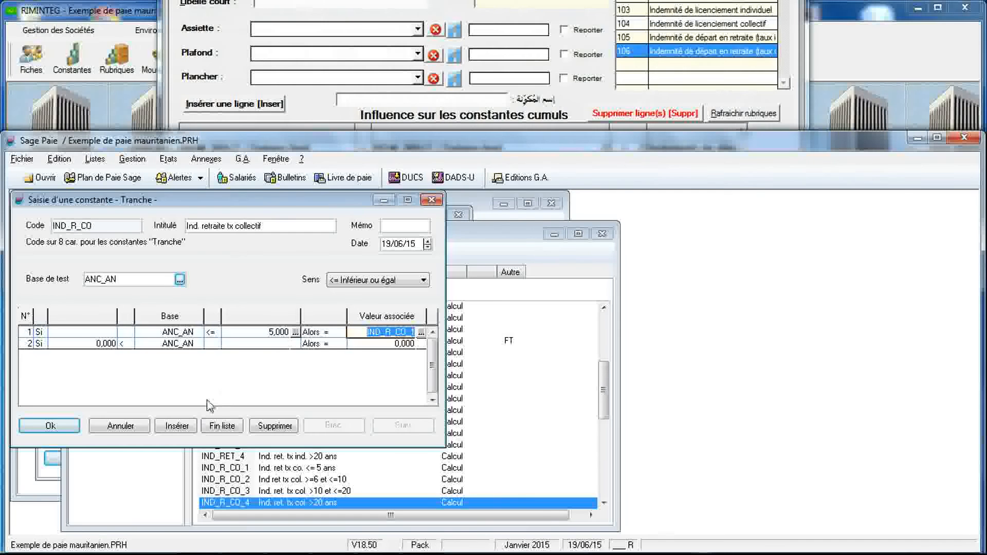
Insert two more brackets in IND_R_CO and give the second an upper limit of 10 and IND_R_CO_2 as its associated value.
{"action": "left_click", "coordinate": [180, 429]}
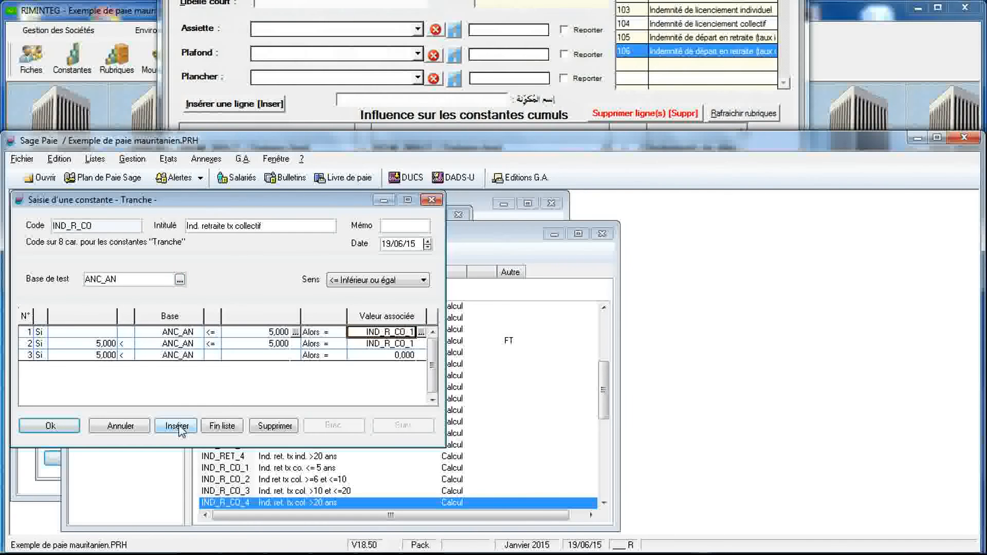
{"action": "left_click", "coordinate": [179, 429]}
{"action": "left_click", "coordinate": [278, 343]}
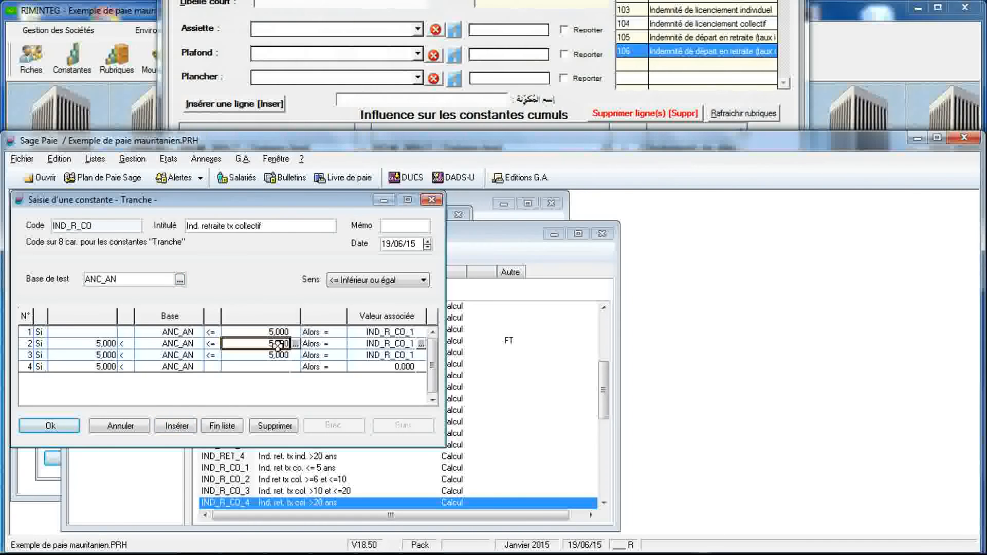
{"action": "type", "text": "10"}
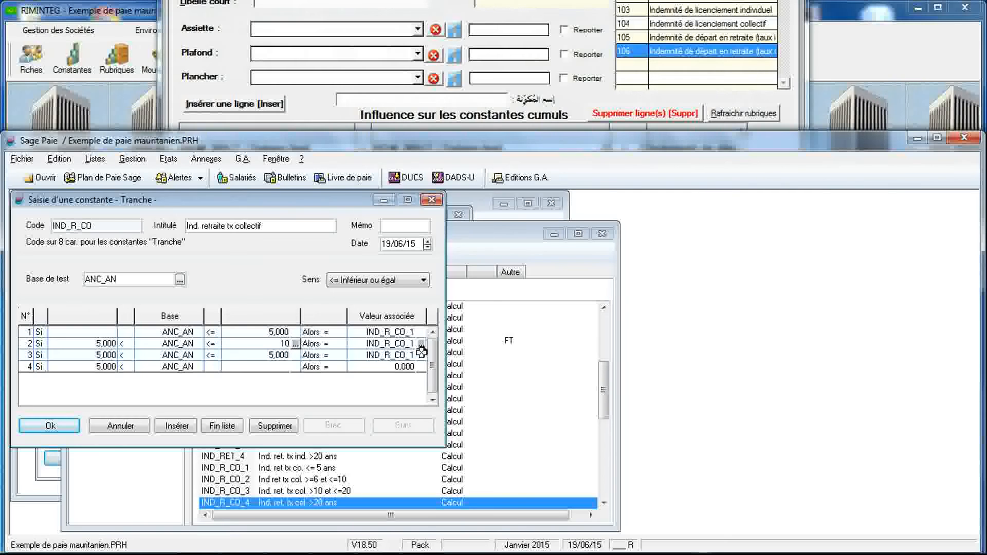
{"action": "key", "text": "Return"}
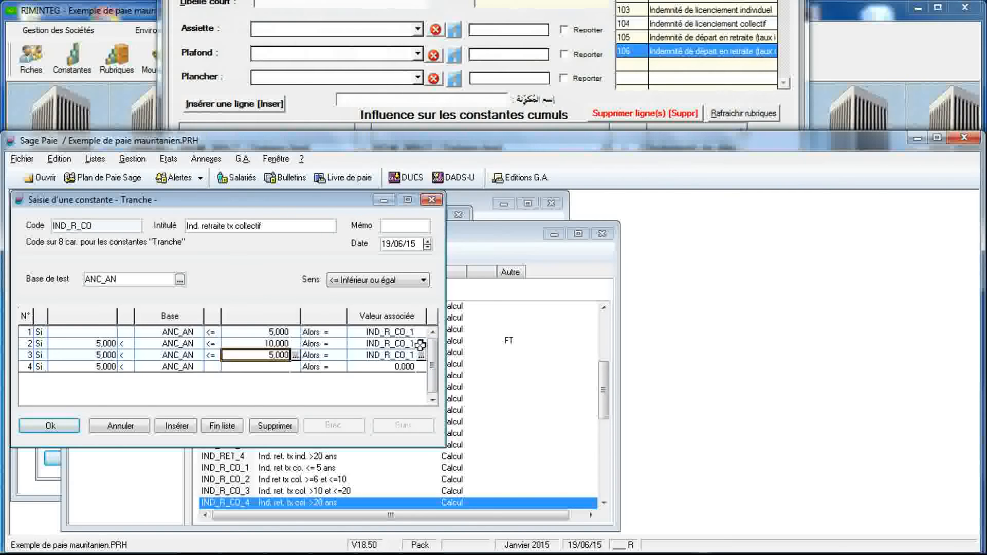
{"action": "left_click", "coordinate": [411, 343]}
{"action": "left_click", "coordinate": [421, 344]}
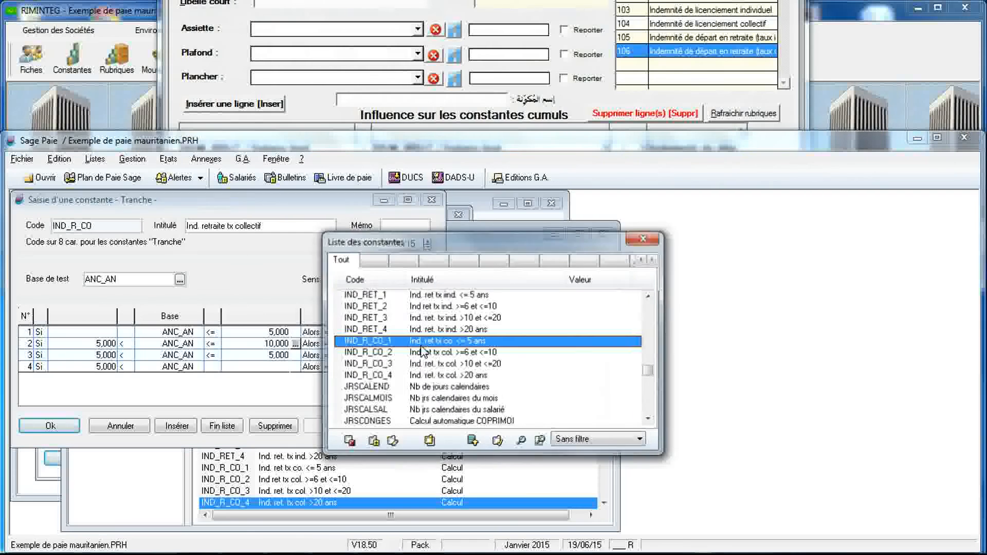
{"action": "double_click", "coordinate": [422, 353]}
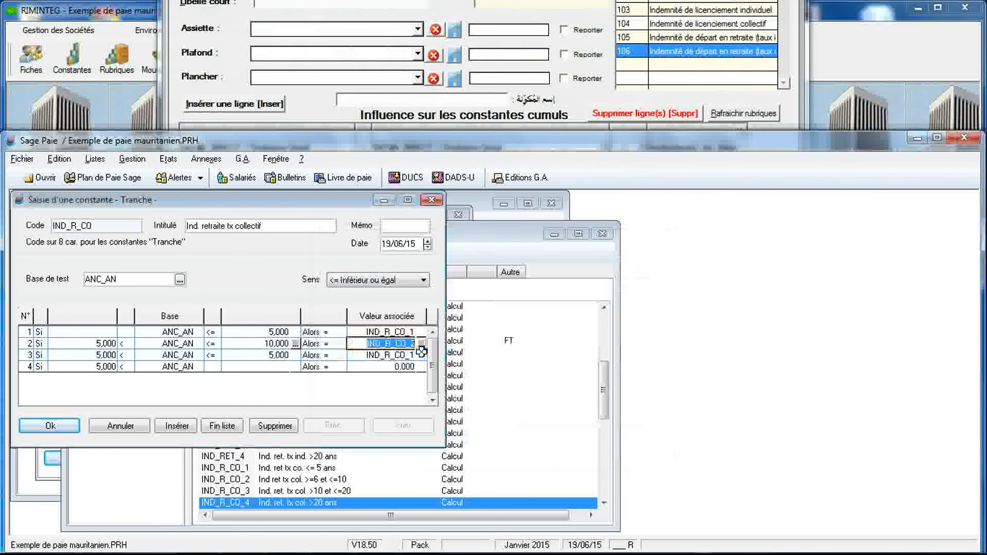
Give the third bracket of IND_R_CO an upper limit of 20 and IND_R_CO_3 as its associated value.
{"action": "left_click", "coordinate": [277, 355]}
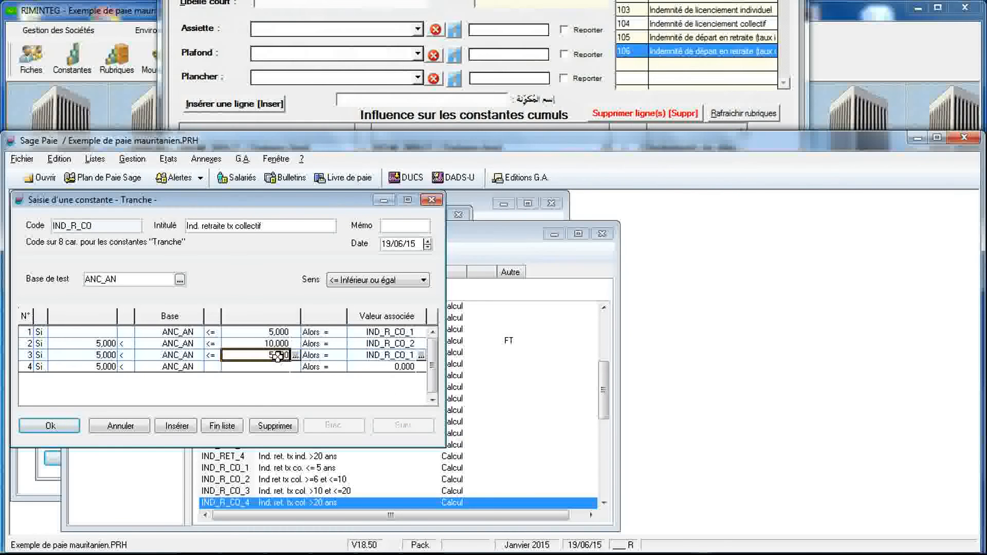
{"action": "type", "text": "20"}
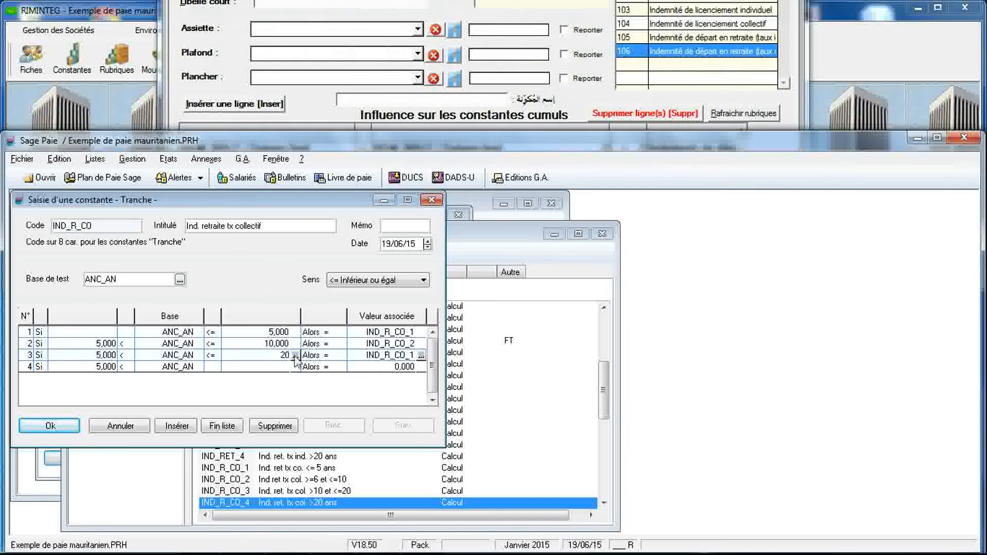
{"action": "left_click", "coordinate": [401, 356]}
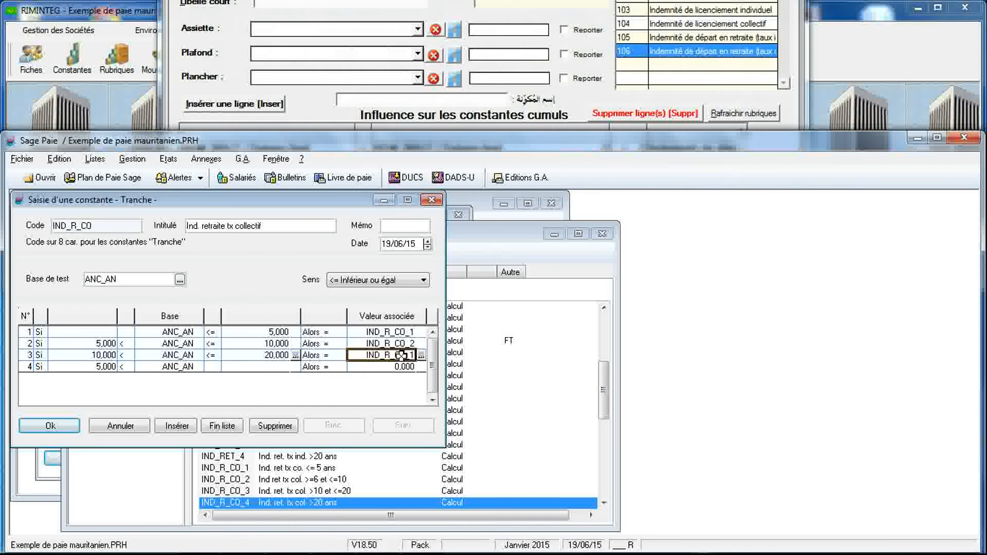
{"action": "left_click", "coordinate": [421, 355]}
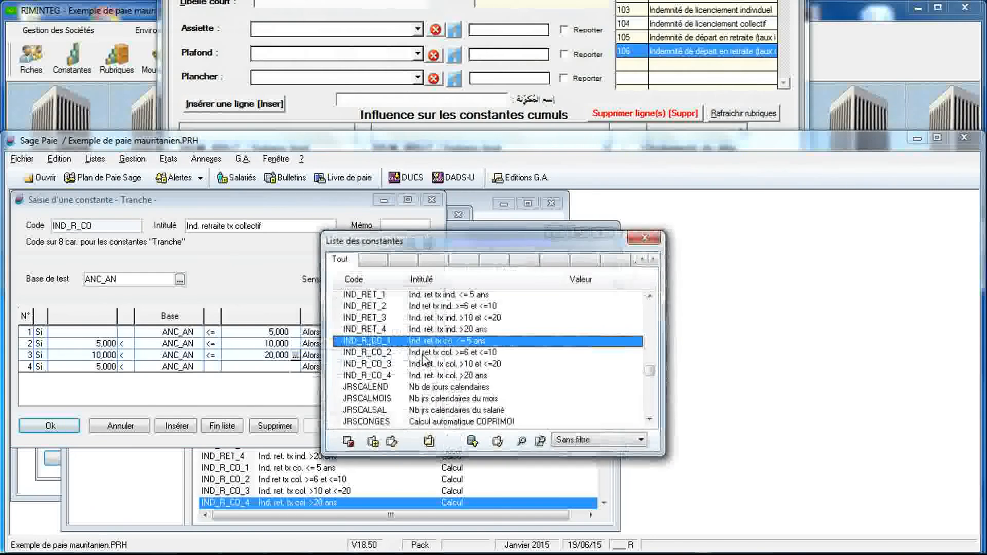
{"action": "double_click", "coordinate": [424, 363]}
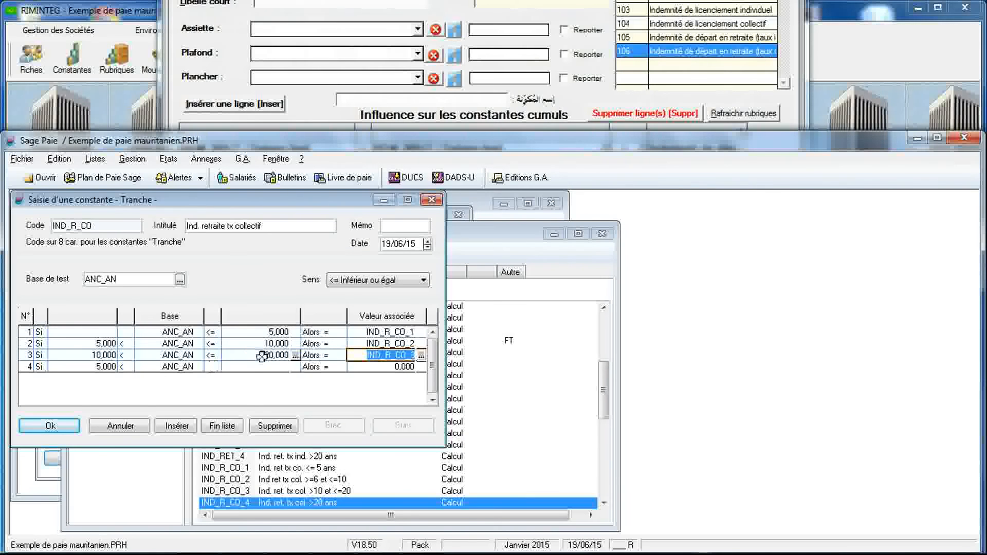
Assign IND_R_CO_4 to the last bracket of IND_R_CO, then save the constant and close the list of constants.
{"action": "left_click", "coordinate": [373, 367]}
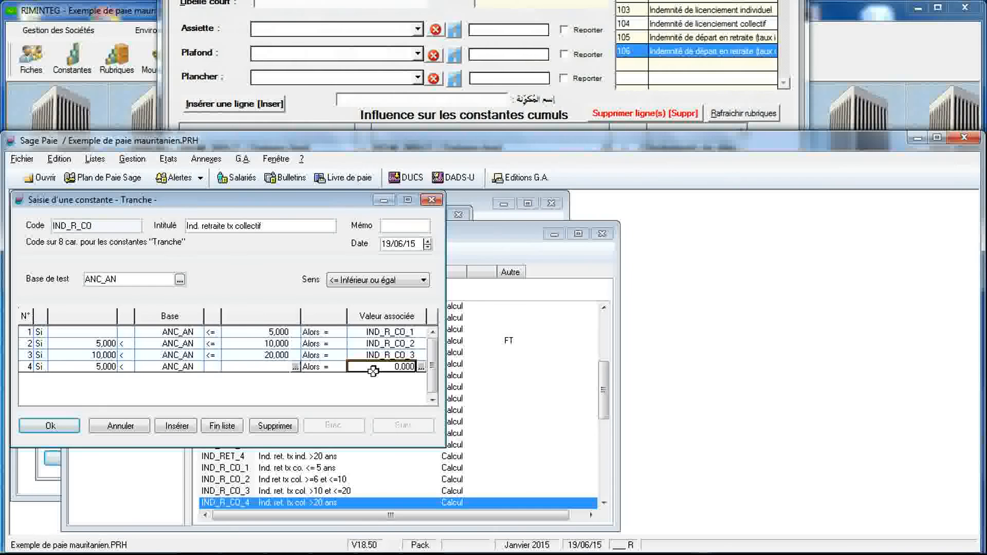
{"action": "left_click", "coordinate": [421, 366]}
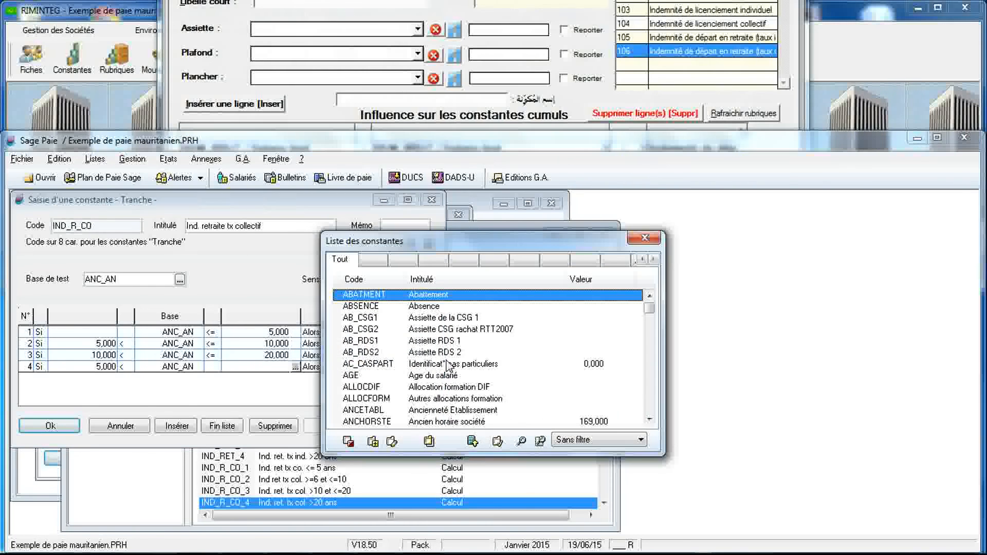
{"action": "left_click_drag", "start_coordinate": [648, 309], "coordinate": [647, 371]}
{"action": "double_click", "coordinate": [404, 399]}
{"action": "left_click", "coordinate": [361, 354]}
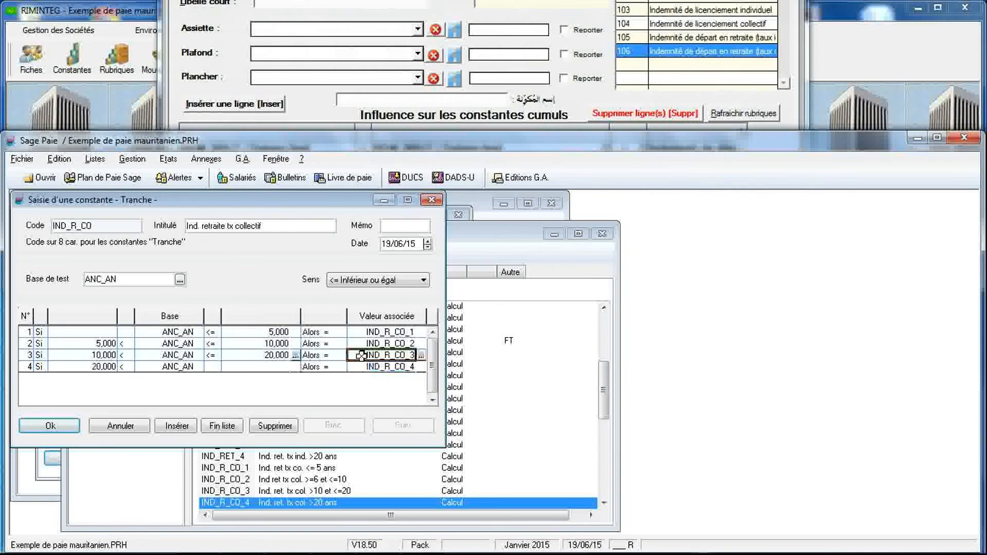
{"action": "left_click", "coordinate": [63, 428]}
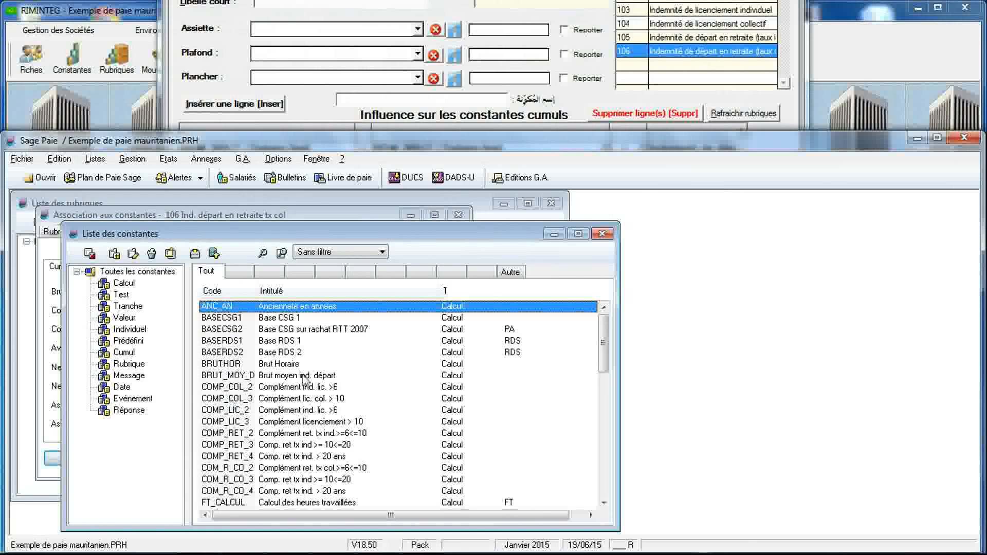
{"action": "left_click", "coordinate": [602, 234]}
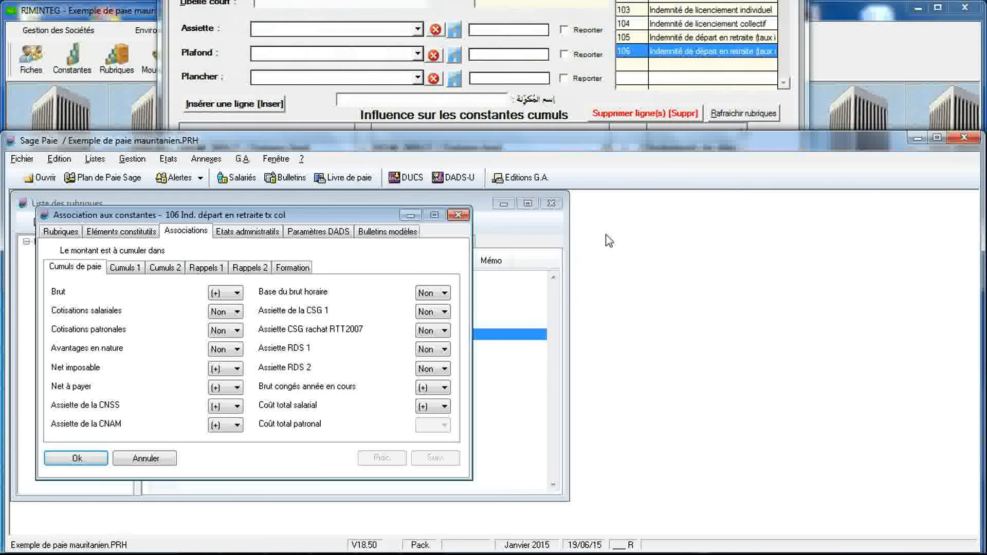
Set the calculation formula of rubrique 106 to "Montant pris tel quel" in its constituent elements.
{"action": "left_click", "coordinate": [140, 231]}
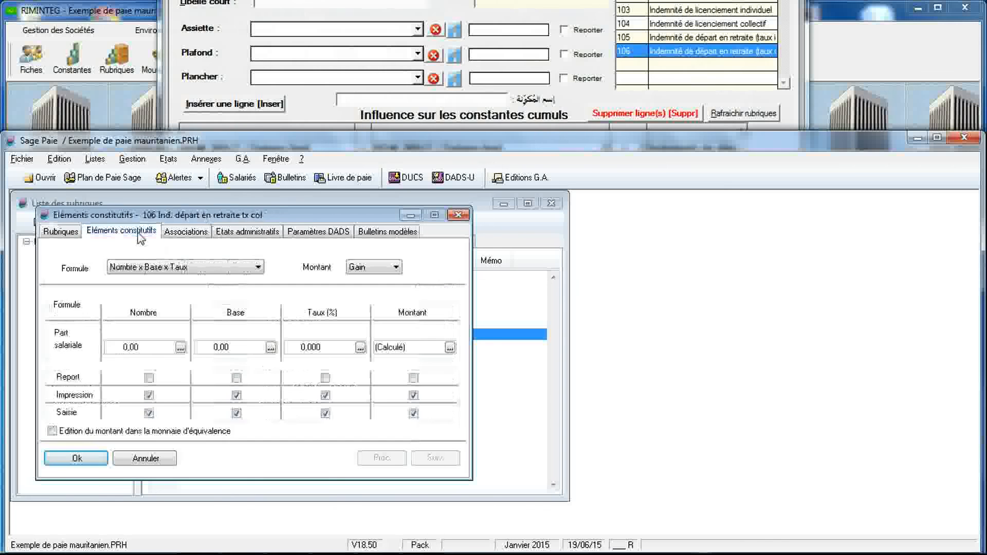
{"action": "left_click", "coordinate": [260, 267]}
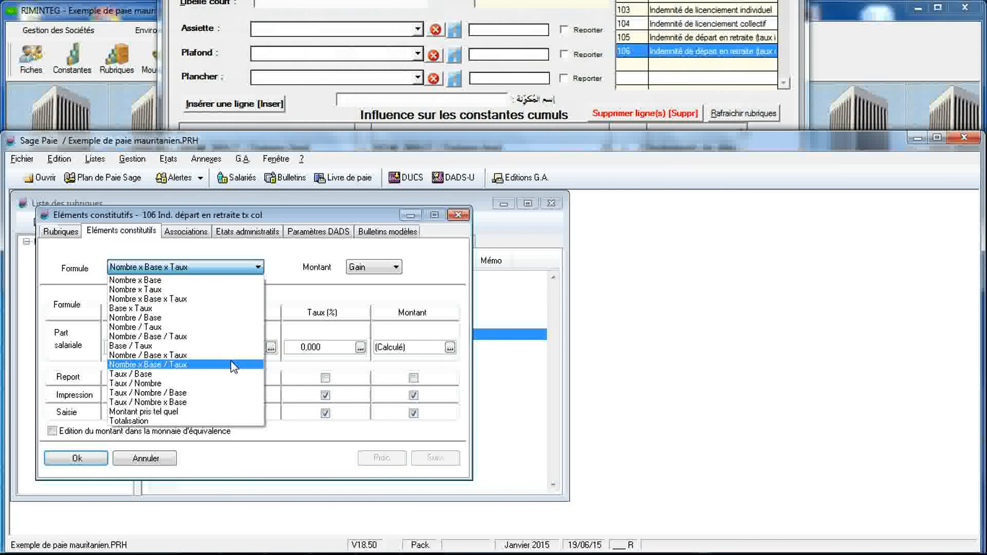
{"action": "left_click", "coordinate": [154, 412]}
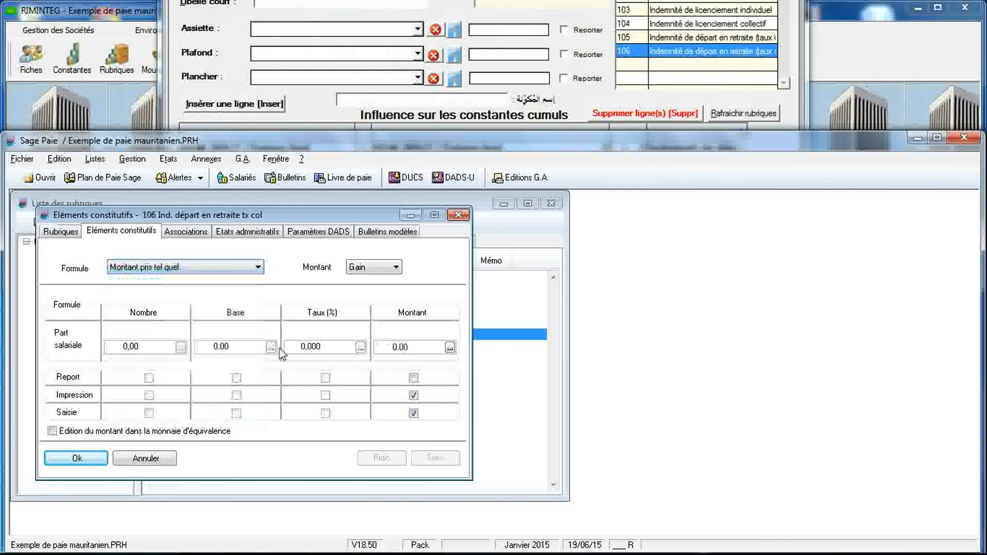
Use the constant IND_R_CO as the employee-share amount of rubrique 106 and save the rubrique.
{"action": "left_click", "coordinate": [407, 346]}
{"action": "left_click", "coordinate": [449, 348]}
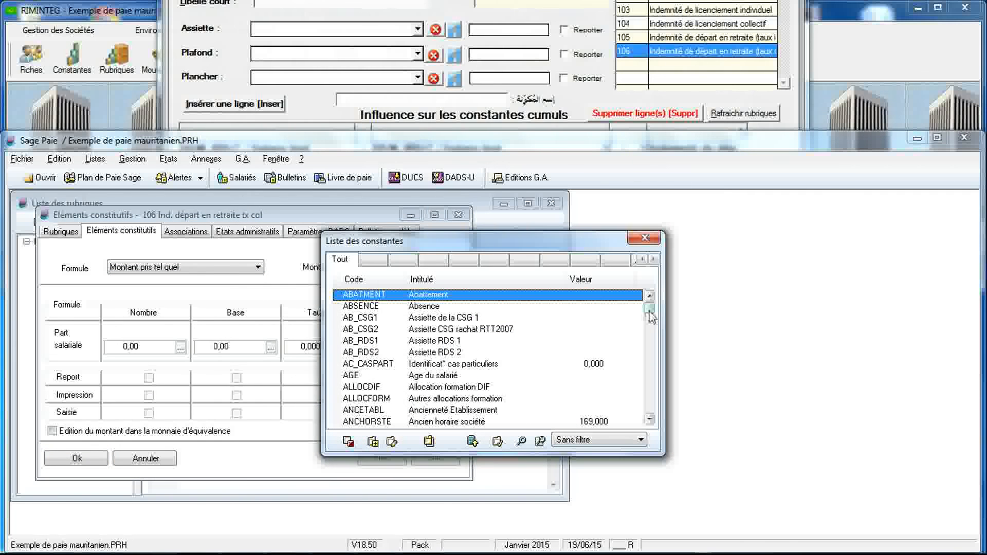
{"action": "left_click_drag", "start_coordinate": [649, 311], "coordinate": [651, 378]}
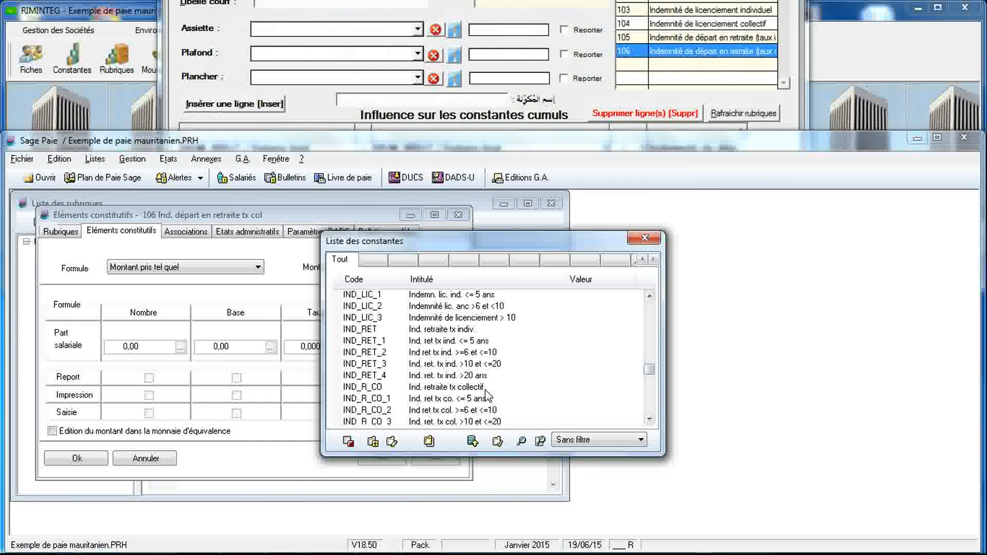
{"action": "double_click", "coordinate": [463, 387]}
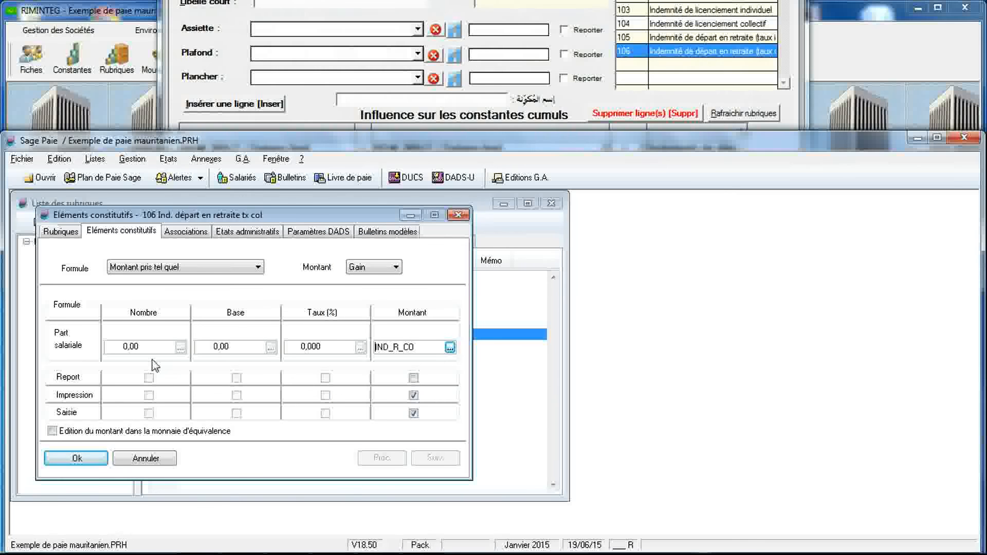
{"action": "left_click", "coordinate": [77, 458]}
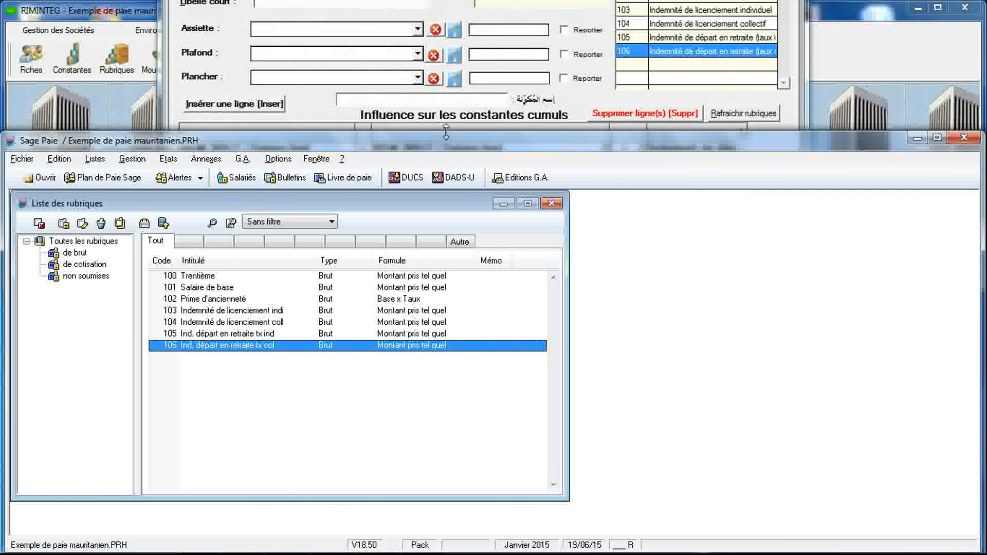
Reduce the height of the Sage Paie window to uncover the table of cumulative constants for rubrique 106 behind it.
{"action": "left_click_drag", "start_coordinate": [446, 135], "coordinate": [440, 289]}
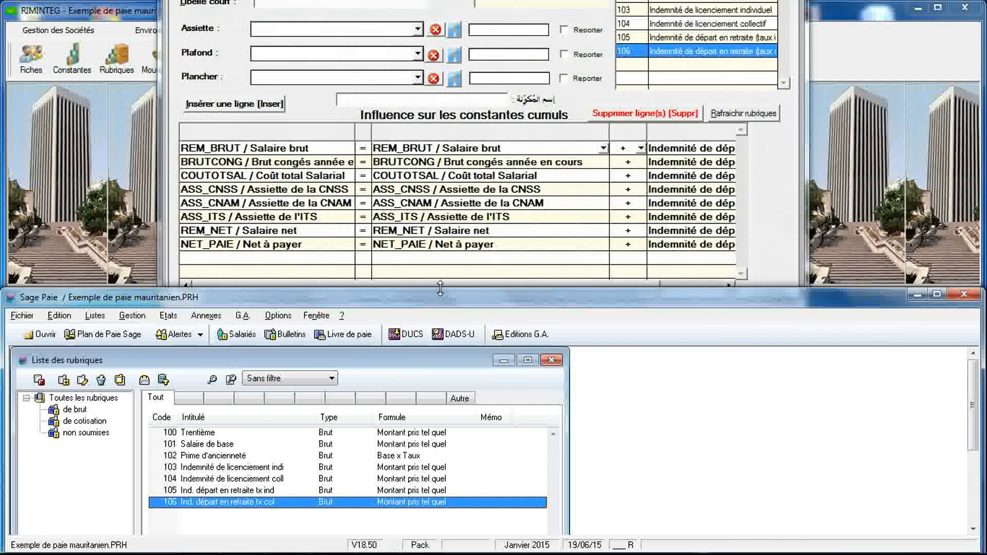